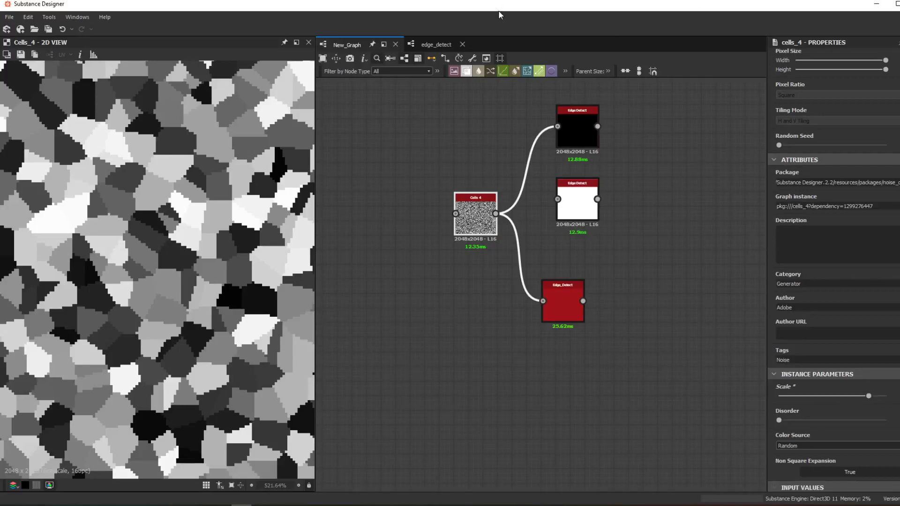
Preview the topmost Edge Detect node and lower its Edge Roundness to the minimum, inspecting the cell edges.
{"action": "double_click", "coordinate": [573, 126]}
{"action": "key", "text": "f"}
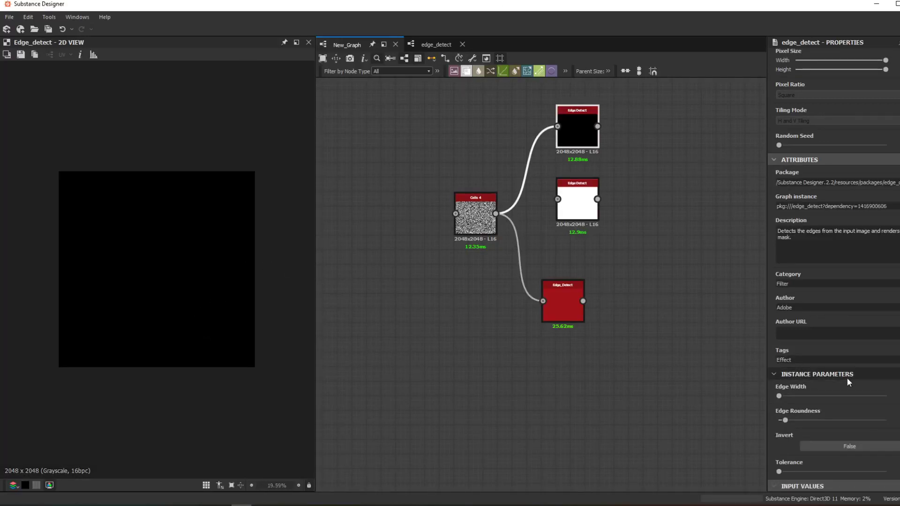
{"action": "left_click_drag", "start_coordinate": [795, 419], "coordinate": [778, 420]}
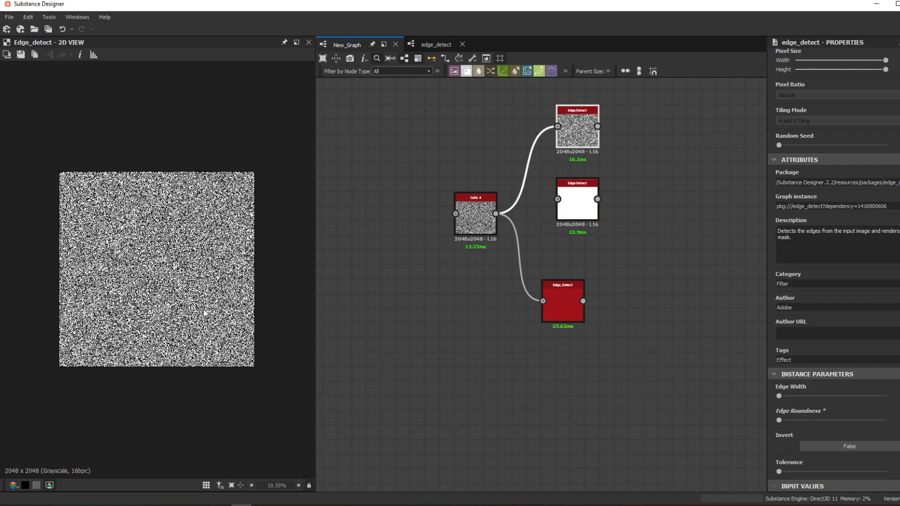
{"action": "scroll", "coordinate": [174, 328], "scroll_direction": "up", "scroll_amount": 10}
{"action": "scroll", "coordinate": [173, 328], "scroll_direction": "down", "scroll_amount": 4}
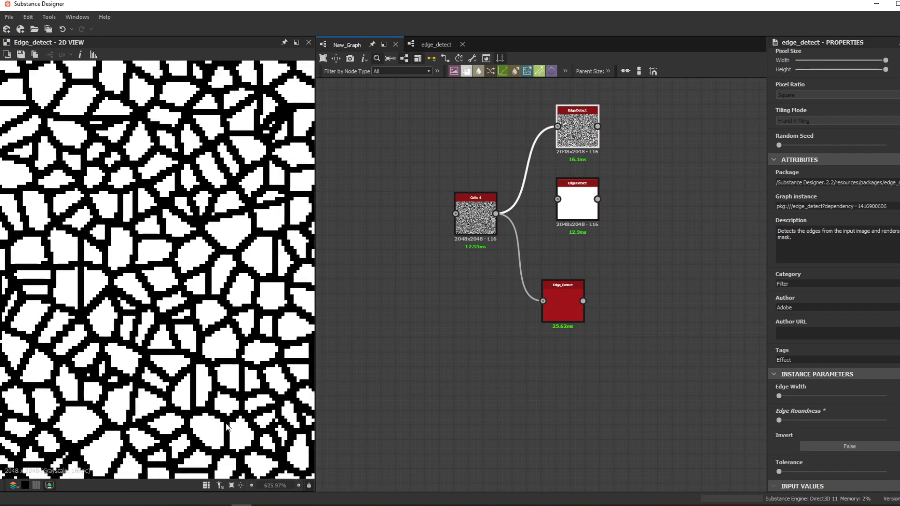
{"action": "scroll", "coordinate": [98, 262], "scroll_direction": "down", "scroll_amount": 2}
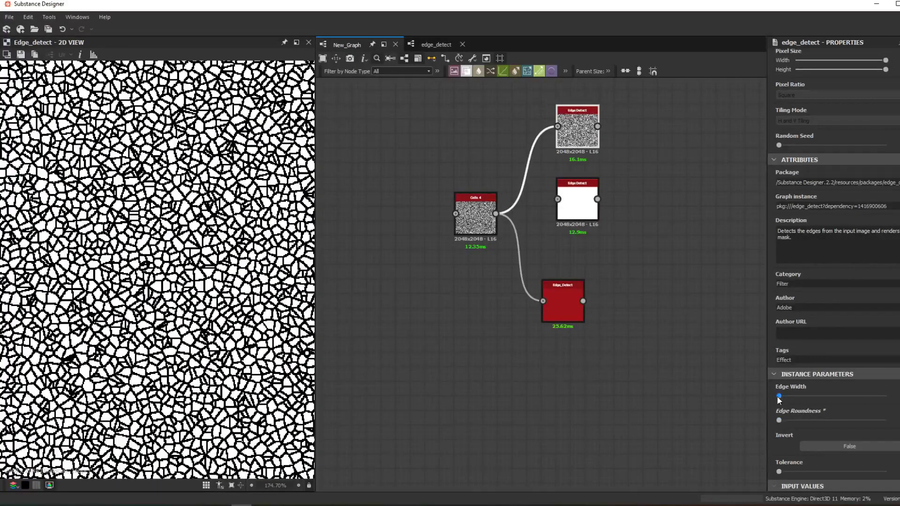
Try a slightly higher Edge Roundness on the topmost Edge Detect node and inspect the output.
{"action": "left_click", "coordinate": [780, 421]}
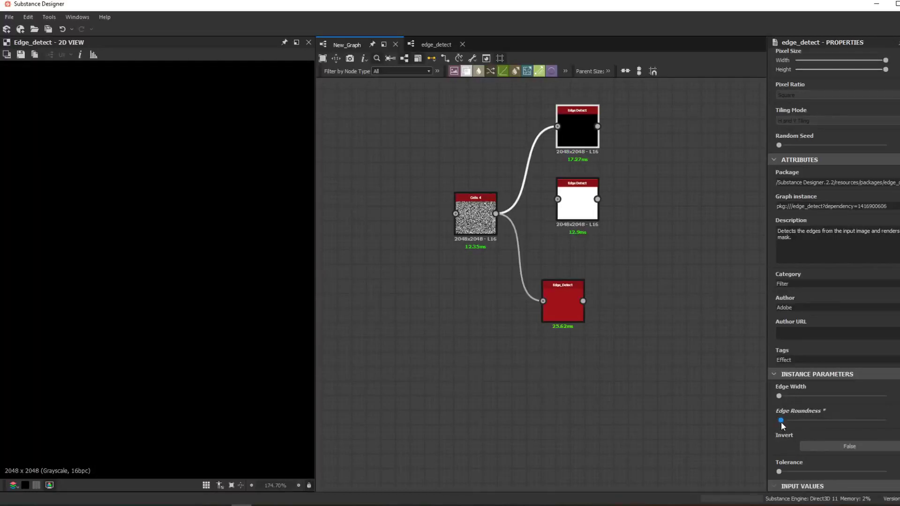
{"action": "left_click", "coordinate": [680, 505]}
{"action": "scroll", "coordinate": [183, 280], "scroll_direction": "down", "scroll_amount": 5}
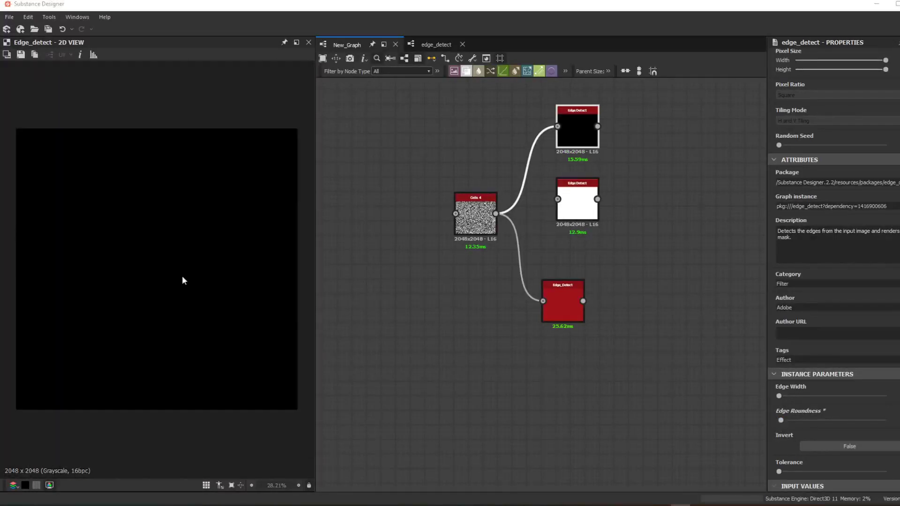
{"action": "scroll", "coordinate": [206, 291], "scroll_direction": "up", "scroll_amount": 4}
{"action": "middle_click_drag", "start_coordinate": [125, 278], "coordinate": [76, 222]}
{"action": "scroll", "coordinate": [194, 259], "scroll_direction": "down", "scroll_amount": 3}
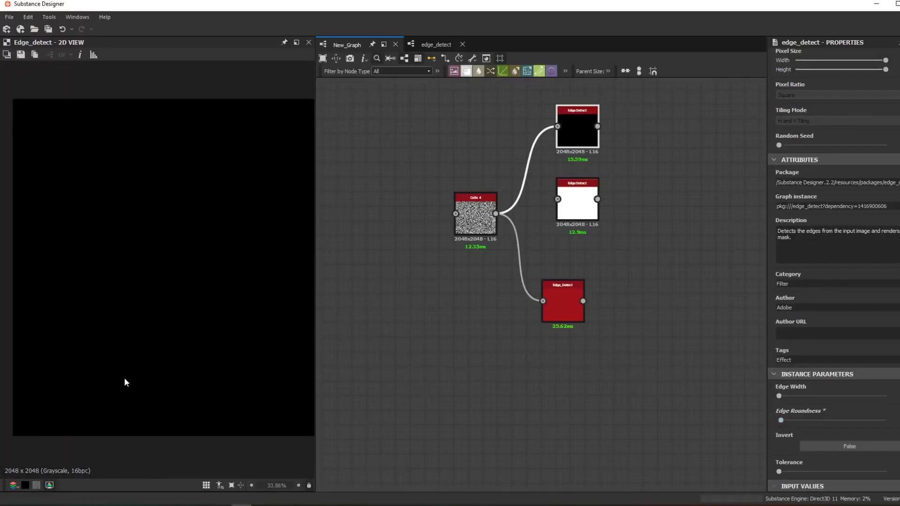
Return the topmost Edge Detect node's Edge Roundness to the minimum and check the cell edges up close.
{"action": "scroll", "coordinate": [124, 378], "scroll_direction": "up", "scroll_amount": 1}
{"action": "left_click_drag", "start_coordinate": [782, 422], "coordinate": [759, 423]}
{"action": "scroll", "coordinate": [155, 275], "scroll_direction": "up", "scroll_amount": 7}
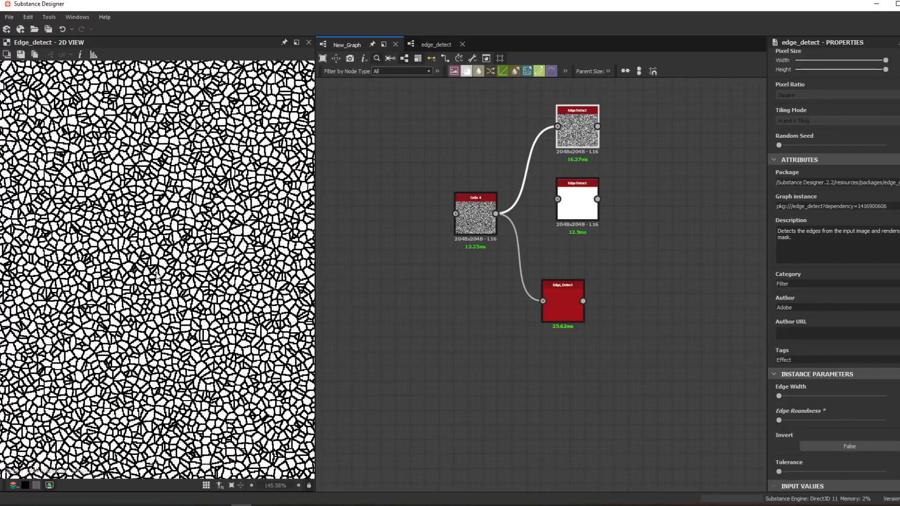
{"action": "scroll", "coordinate": [157, 276], "scroll_direction": "up", "scroll_amount": 5}
{"action": "scroll", "coordinate": [554, 248], "scroll_direction": "up", "scroll_amount": 3}
Duplicate the Cells 4 node and place the copy in the empty area below the Edge_Detect node.
{"action": "double_click", "coordinate": [406, 196]}
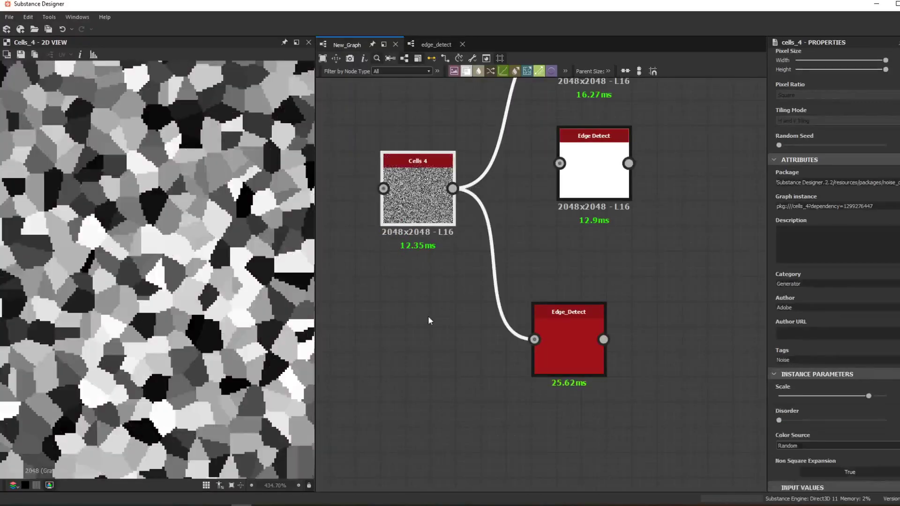
{"action": "key", "text": "ctrl+v"}
{"action": "left_click_drag", "start_coordinate": [522, 280], "coordinate": [363, 411]}
{"action": "middle_click_drag", "start_coordinate": [403, 410], "coordinate": [480, 230]}
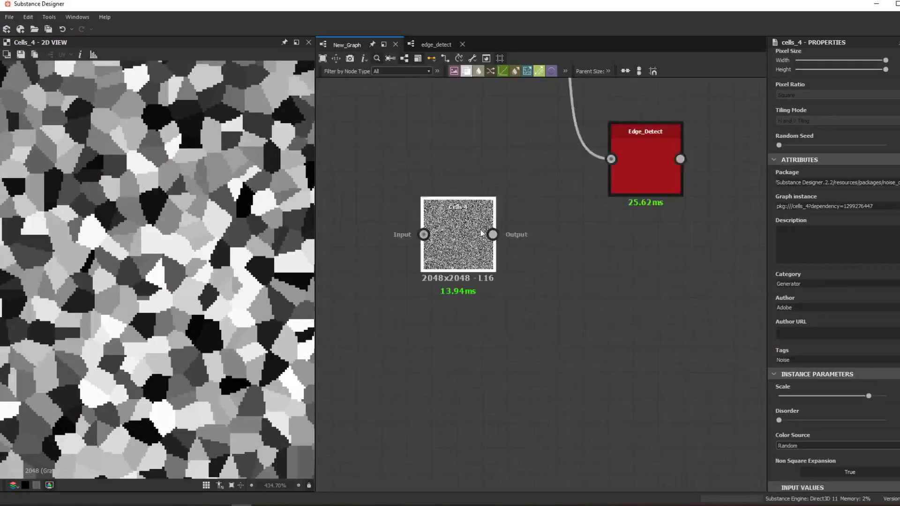
{"action": "left_click_drag", "start_coordinate": [480, 229], "coordinate": [479, 330]}
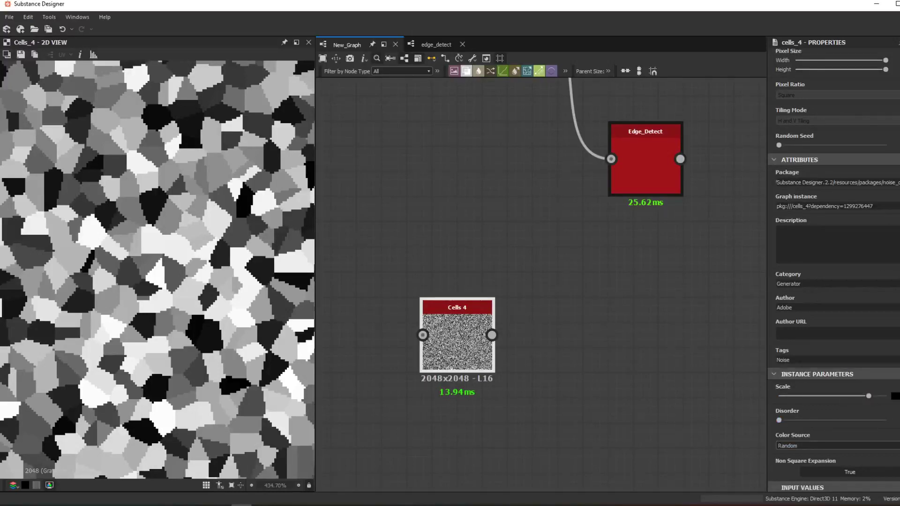
Lower the copied Cells 4 node's Scale to under half of its range and connect a new Edge Detect node after it.
{"action": "left_click_drag", "start_coordinate": [869, 396], "coordinate": [823, 396]}
{"action": "scroll", "coordinate": [78, 298], "scroll_direction": "down", "scroll_amount": 3}
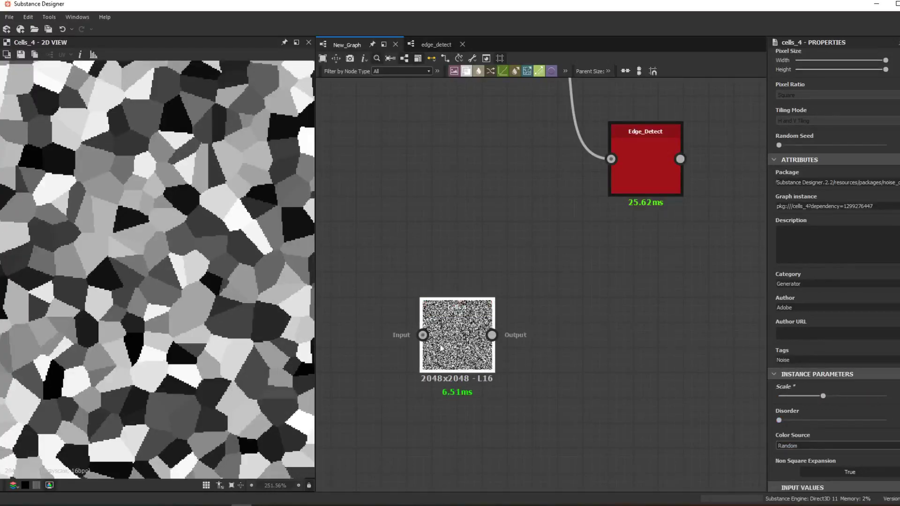
{"action": "key", "text": "space"}
{"action": "type", "text": "edge"}
{"action": "key", "text": "Return"}
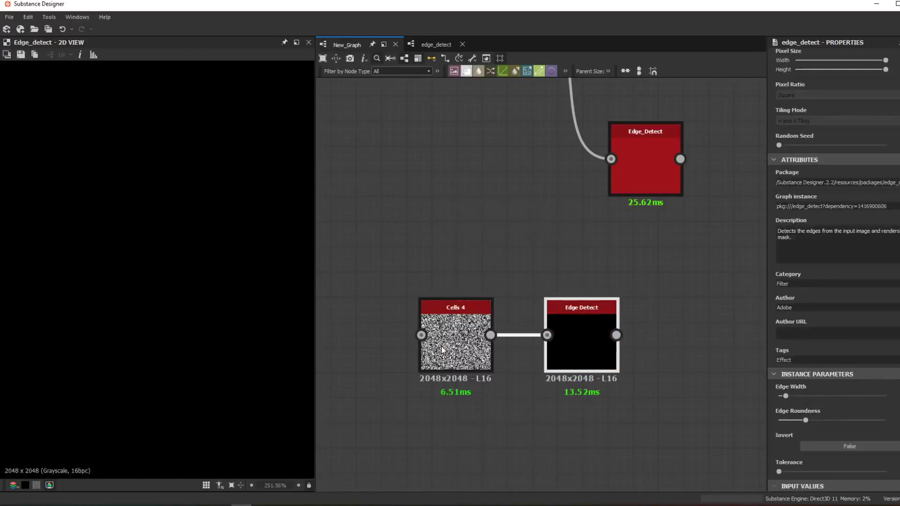
Reduce the new Edge Detect node's Edge Width and Edge Roundness to just above their minimums.
{"action": "left_click_drag", "start_coordinate": [805, 421], "coordinate": [779, 426]}
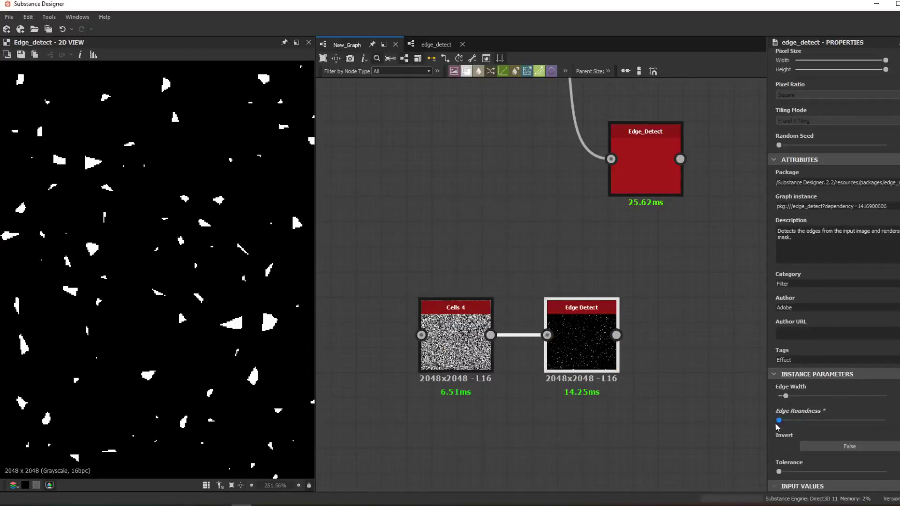
{"action": "left_click_drag", "start_coordinate": [785, 396], "coordinate": [780, 423]}
{"action": "scroll", "coordinate": [133, 234], "scroll_direction": "down", "scroll_amount": 6}
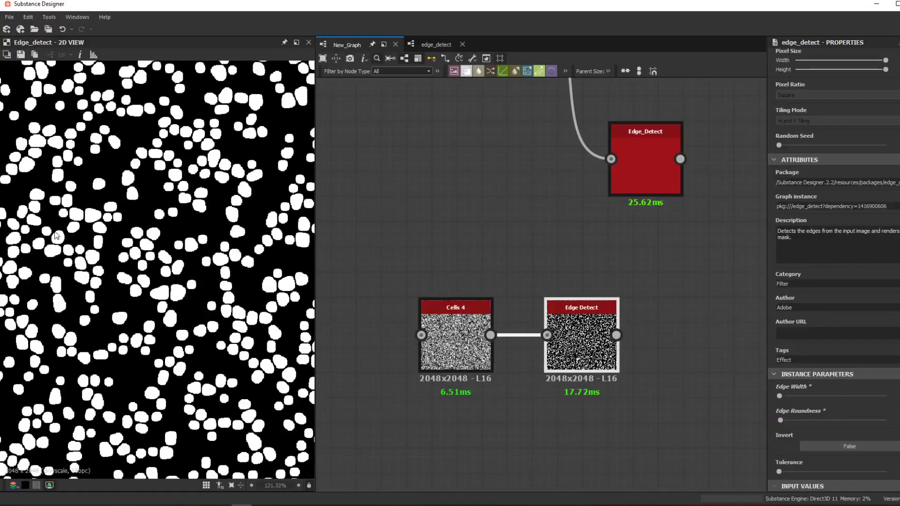
{"action": "middle_click_drag", "start_coordinate": [133, 233], "coordinate": [111, 283]}
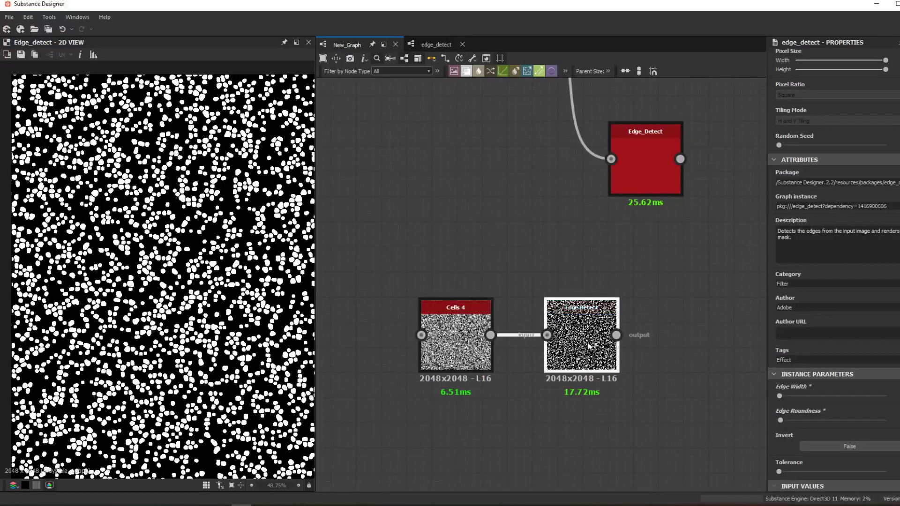
Lower the copied Cells 4 node's Scale further and inspect the larger cells in its Edge Detect output.
{"action": "middle_click_drag", "start_coordinate": [589, 394], "coordinate": [566, 304]}
{"action": "left_click", "coordinate": [434, 253]}
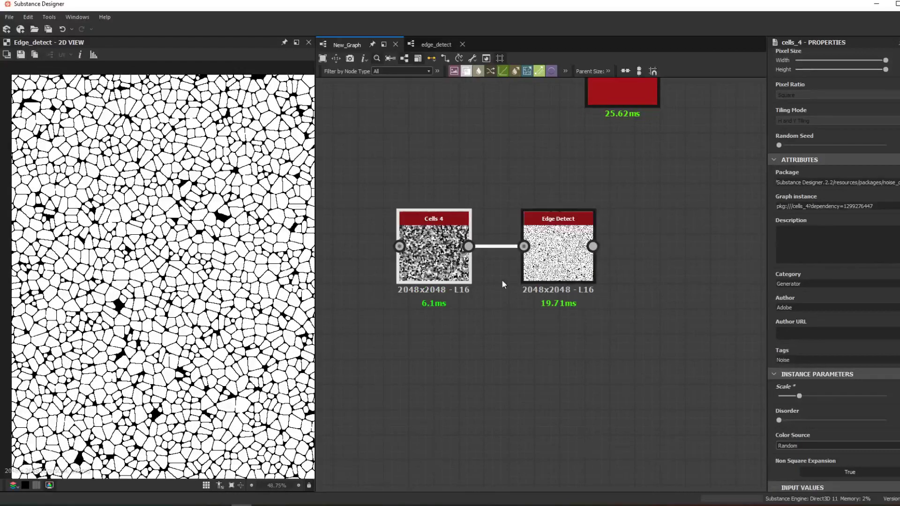
{"action": "left_click", "coordinate": [557, 253]}
{"action": "scroll", "coordinate": [280, 348], "scroll_direction": "up", "scroll_amount": 8}
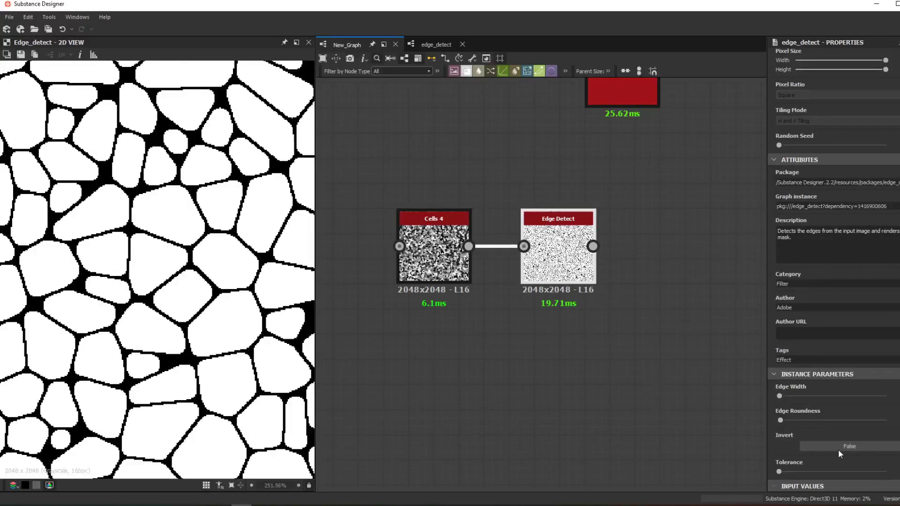
Add a Safe Transform Grayscale node after the new Edge Detect node, increase its Tile, and inspect the edge quality.
{"action": "scroll", "coordinate": [510, 294], "scroll_direction": "down", "scroll_amount": 2}
{"action": "left_click_drag", "start_coordinate": [530, 254], "coordinate": [571, 248]}
{"action": "type", "text": "safe"}
{"action": "key", "text": "Return"}
{"action": "left_click_drag", "start_coordinate": [779, 396], "coordinate": [796, 396]}
{"action": "scroll", "coordinate": [265, 307], "scroll_direction": "down", "scroll_amount": 10}
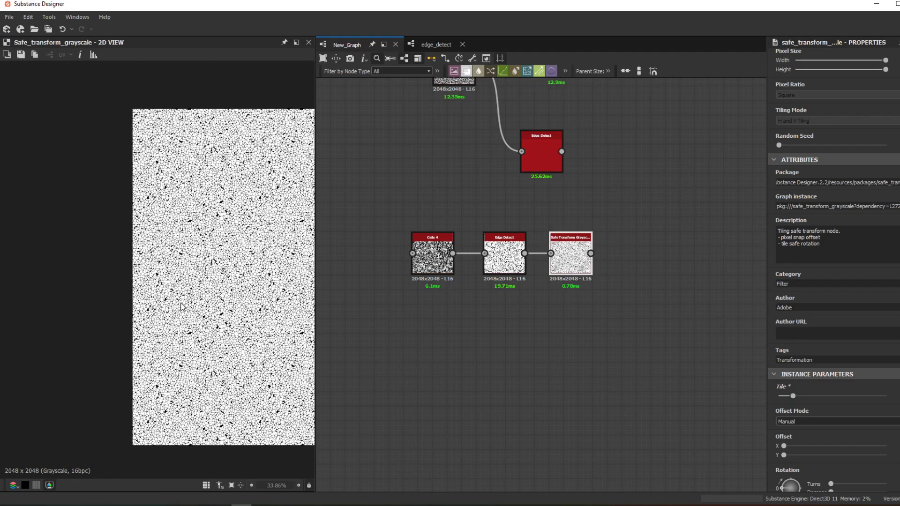
{"action": "scroll", "coordinate": [216, 302], "scroll_direction": "up", "scroll_amount": 15}
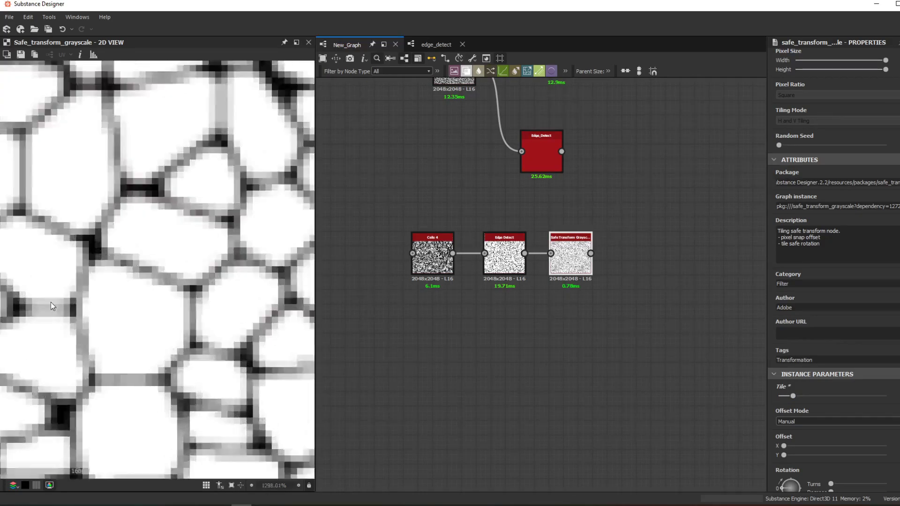
{"action": "scroll", "coordinate": [216, 302], "scroll_direction": "down", "scroll_amount": 6}
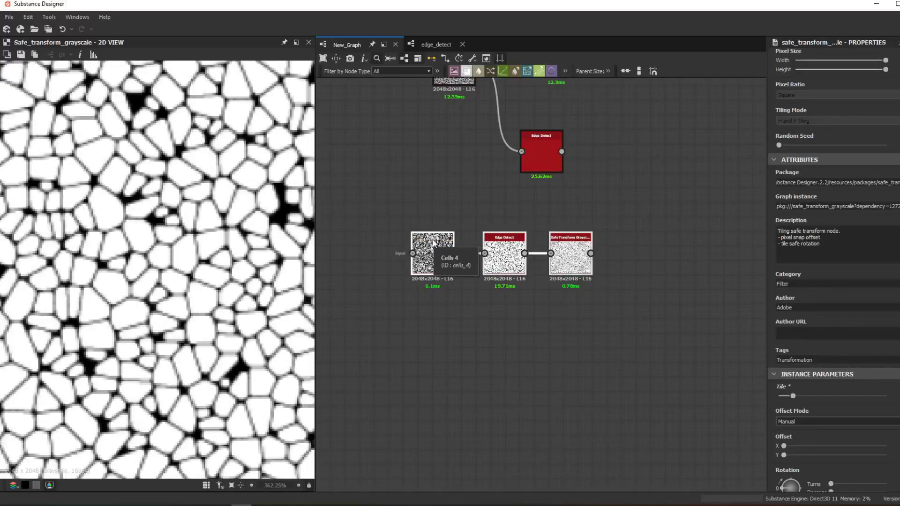
Delete the test chain of copied Cells 4, Edge Detect and Safe Transform Grayscale nodes.
{"action": "middle_click_drag", "start_coordinate": [451, 408], "coordinate": [423, 445]}
{"action": "scroll", "coordinate": [508, 378], "scroll_direction": "down", "scroll_amount": 4}
{"action": "scroll", "coordinate": [565, 327], "scroll_direction": "up", "scroll_amount": 6}
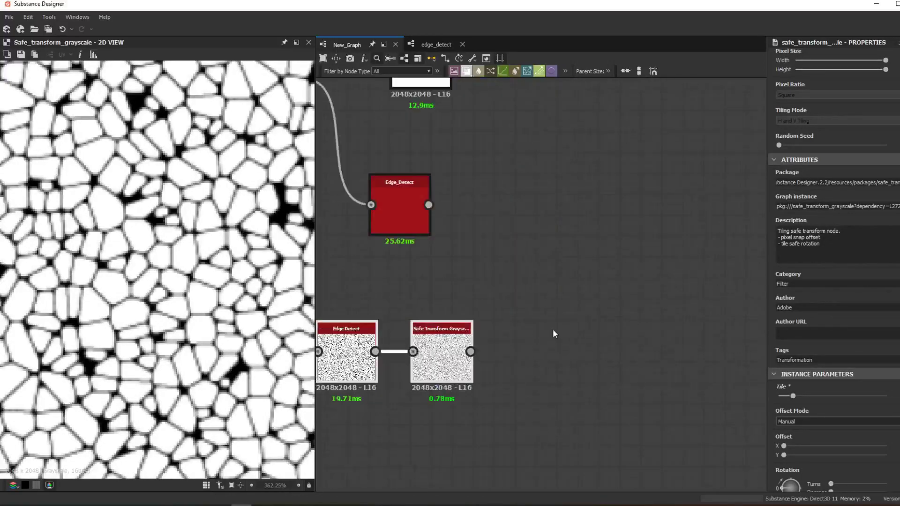
{"action": "key", "text": "Delete"}
Preview the topmost Edge Detect node's output in the 2D view.
{"action": "middle_click_drag", "start_coordinate": [691, 295], "coordinate": [898, 302]}
{"action": "scroll", "coordinate": [598, 305], "scroll_direction": "down", "scroll_amount": 4}
{"action": "middle_click_drag", "start_coordinate": [597, 304], "coordinate": [542, 415]}
{"action": "double_click", "coordinate": [567, 251]}
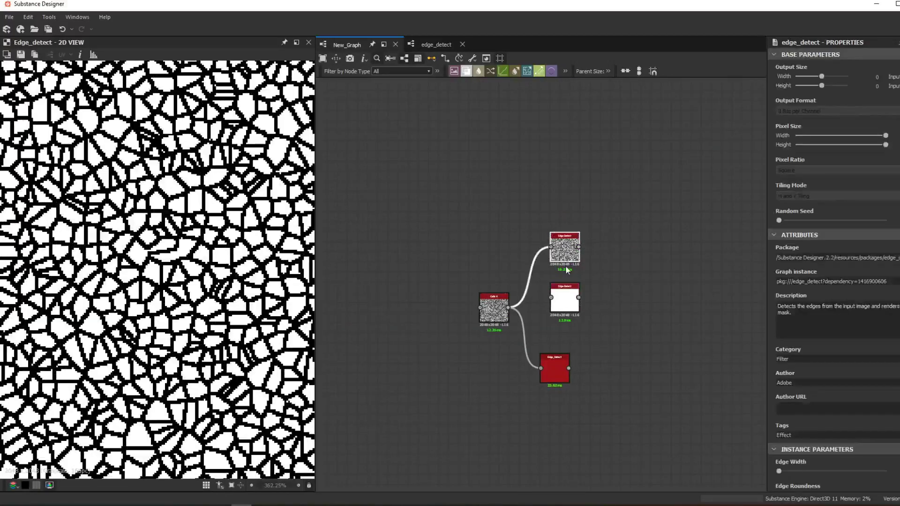
{"action": "right_click", "coordinate": [564, 251]}
{"action": "left_click", "coordinate": [527, 251]}
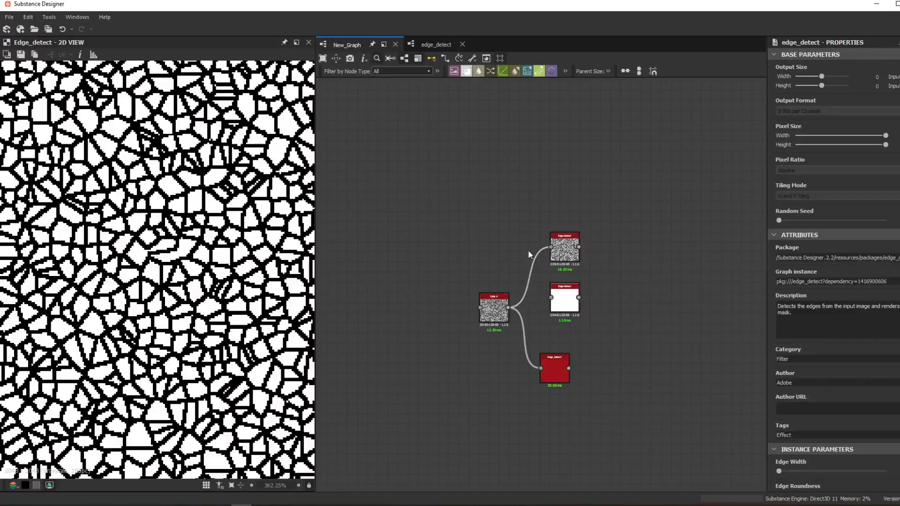
Preview the custom Edge_Detect node and line it up below the two standard Edge Detect nodes.
{"action": "scroll", "coordinate": [527, 251], "scroll_direction": "up", "scroll_amount": 3}
{"action": "middle_click_drag", "start_coordinate": [608, 255], "coordinate": [470, 147]}
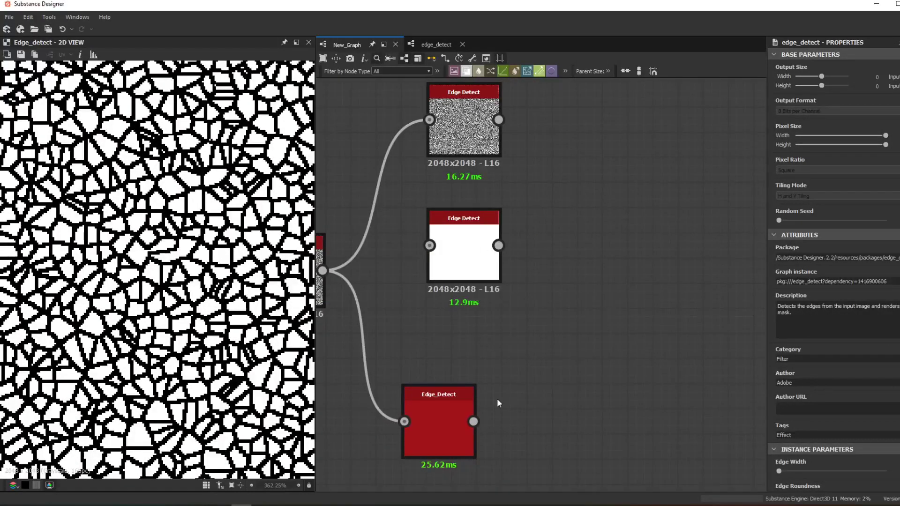
{"action": "middle_click_drag", "start_coordinate": [497, 400], "coordinate": [636, 285]}
{"action": "double_click", "coordinate": [599, 325]}
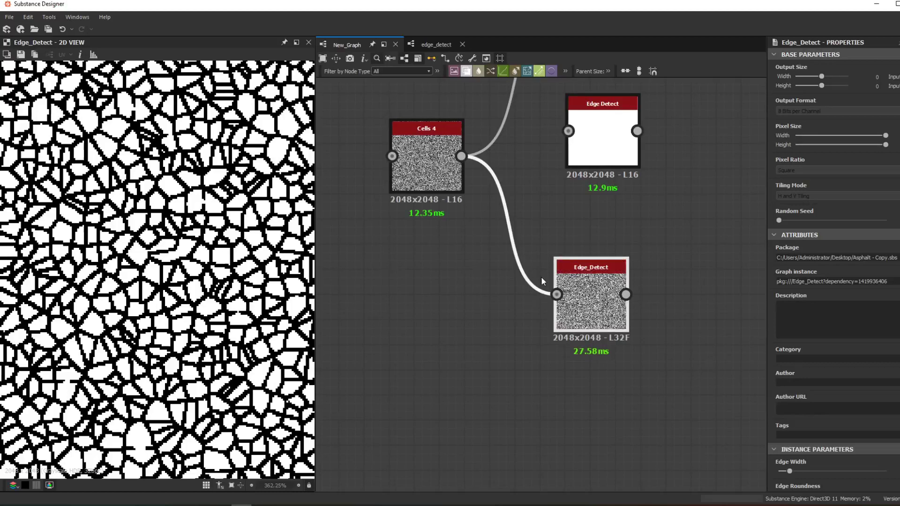
{"action": "left_click_drag", "start_coordinate": [581, 299], "coordinate": [591, 312]}
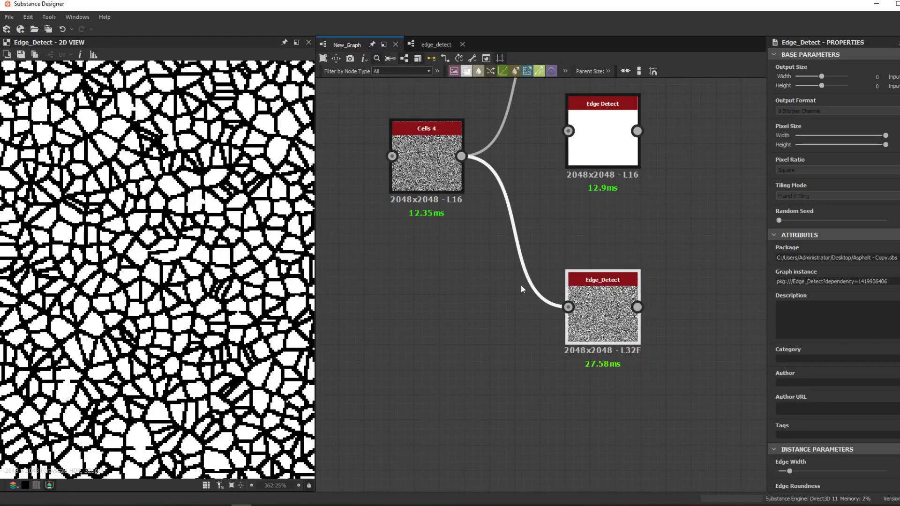
Compare the Cells 4 source pattern with the custom Edge_Detect output and review that node's instance parameters.
{"action": "double_click", "coordinate": [424, 162]}
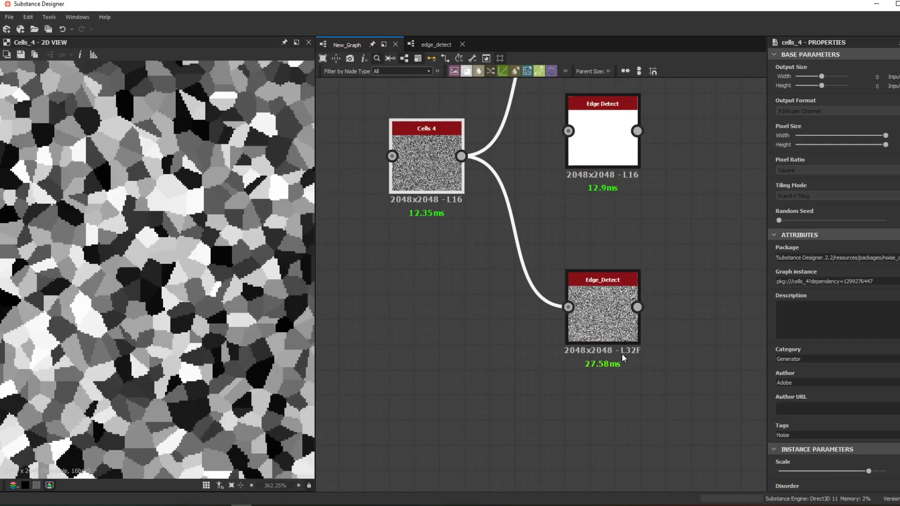
{"action": "left_click", "coordinate": [605, 331]}
{"action": "scroll", "coordinate": [849, 381], "scroll_direction": "down", "scroll_amount": 2}
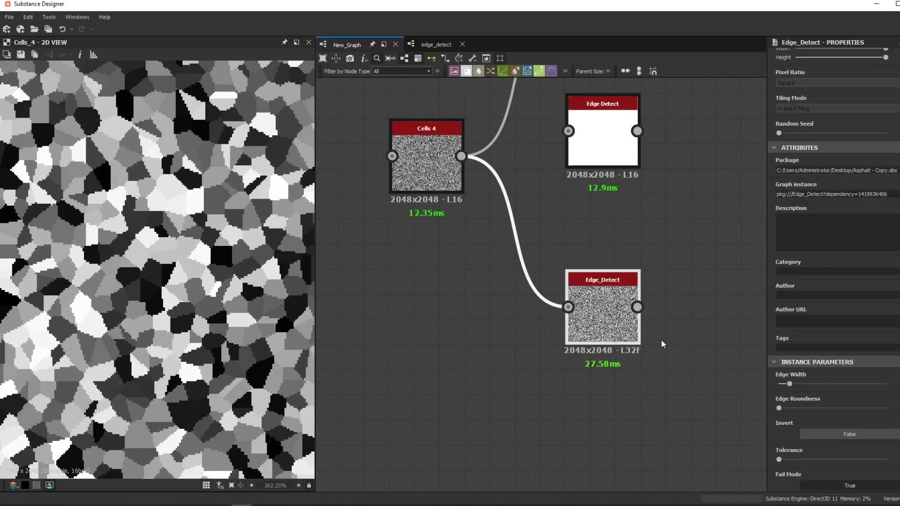
{"action": "double_click", "coordinate": [604, 323]}
{"action": "scroll", "coordinate": [363, 363], "scroll_direction": "down", "scroll_amount": 2}
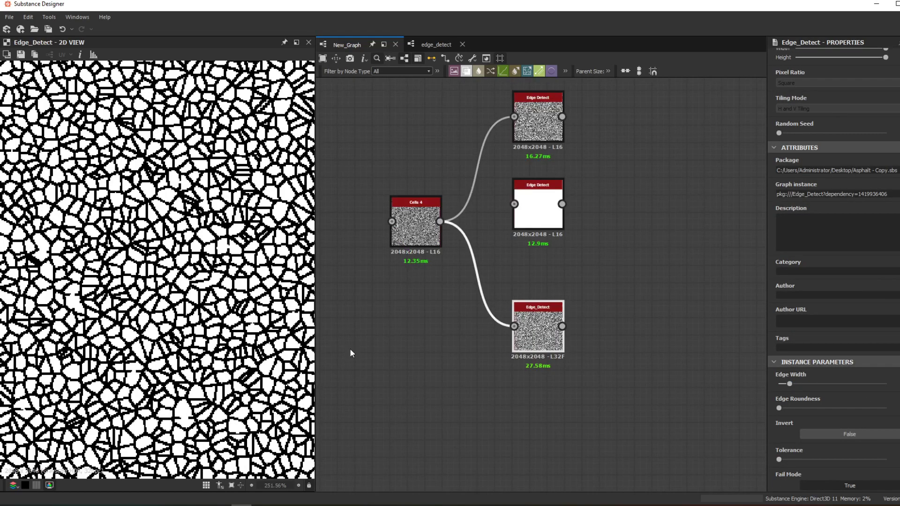
Set Fail Mode to False on the custom Edge_Detect node and lower its Search Position to the minimum.
{"action": "scroll", "coordinate": [815, 432], "scroll_direction": "down", "scroll_amount": 1}
{"action": "left_click", "coordinate": [845, 446]}
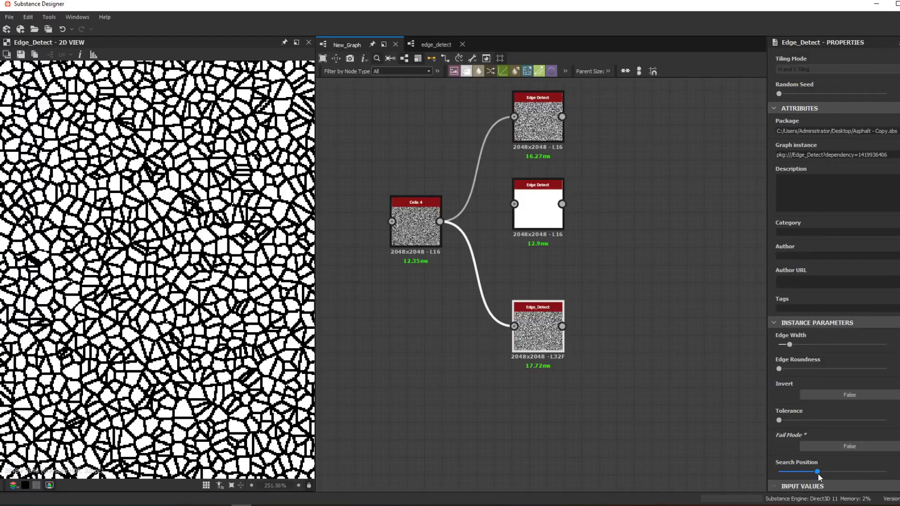
{"action": "left_click_drag", "start_coordinate": [817, 472], "coordinate": [757, 477]}
{"action": "scroll", "coordinate": [161, 303], "scroll_direction": "up", "scroll_amount": 3}
{"action": "scroll", "coordinate": [182, 292], "scroll_direction": "up", "scroll_amount": 3}
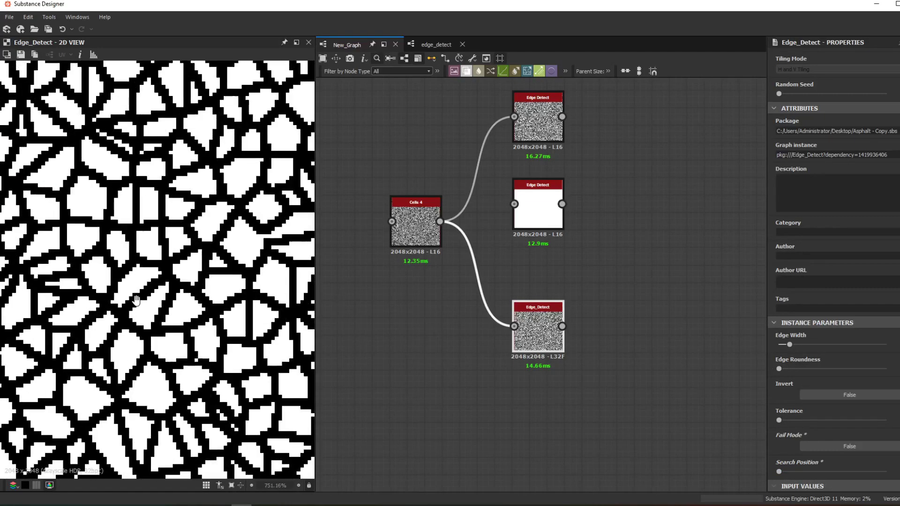
Raise the custom Edge_Detect node's Edge Roundness slightly and set Fail Mode to True.
{"action": "left_click_drag", "start_coordinate": [780, 370], "coordinate": [781, 372]}
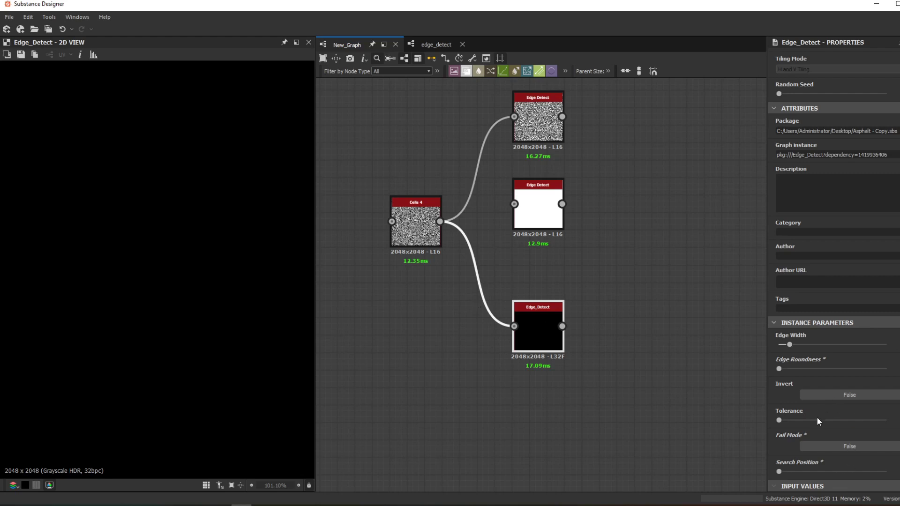
{"action": "left_click", "coordinate": [839, 446]}
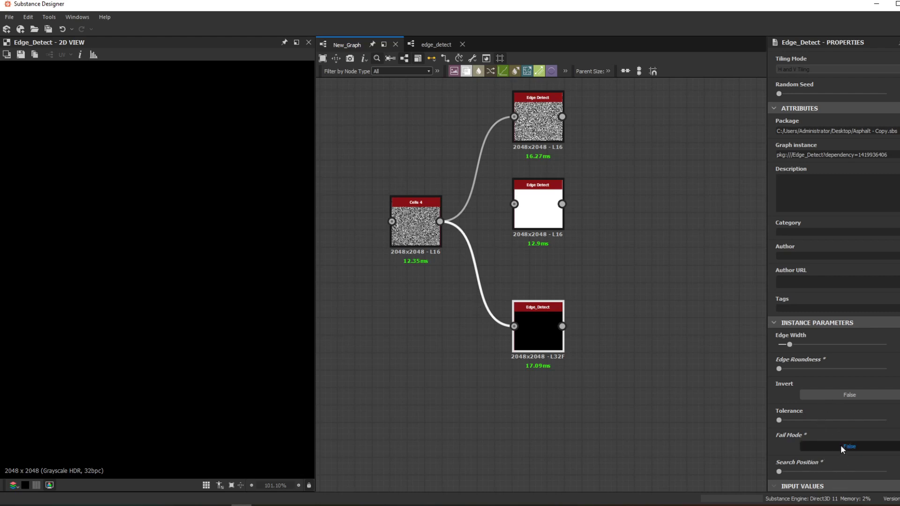
{"action": "scroll", "coordinate": [230, 150], "scroll_direction": "up", "scroll_amount": 4}
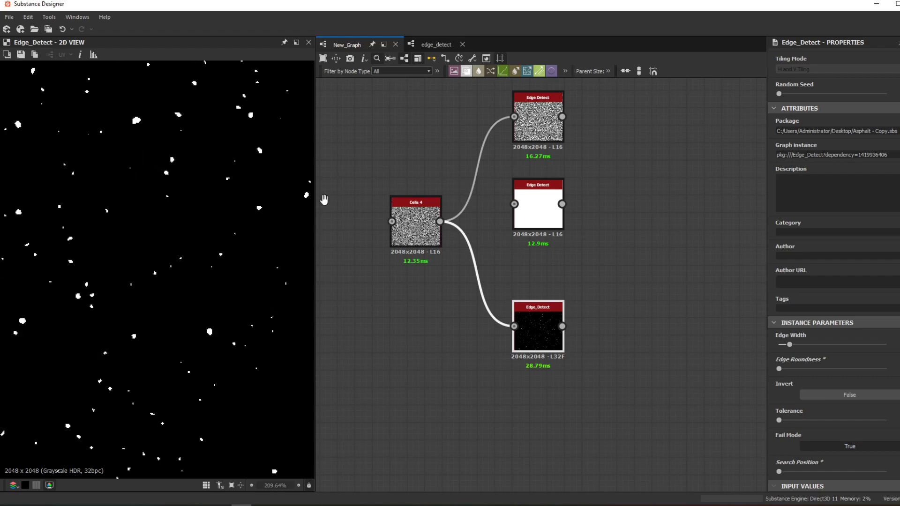
Raise the custom Edge_Detect node's Search Position slightly and compare its output with the Cells 4 pattern.
{"action": "left_click_drag", "start_coordinate": [779, 473], "coordinate": [790, 475]}
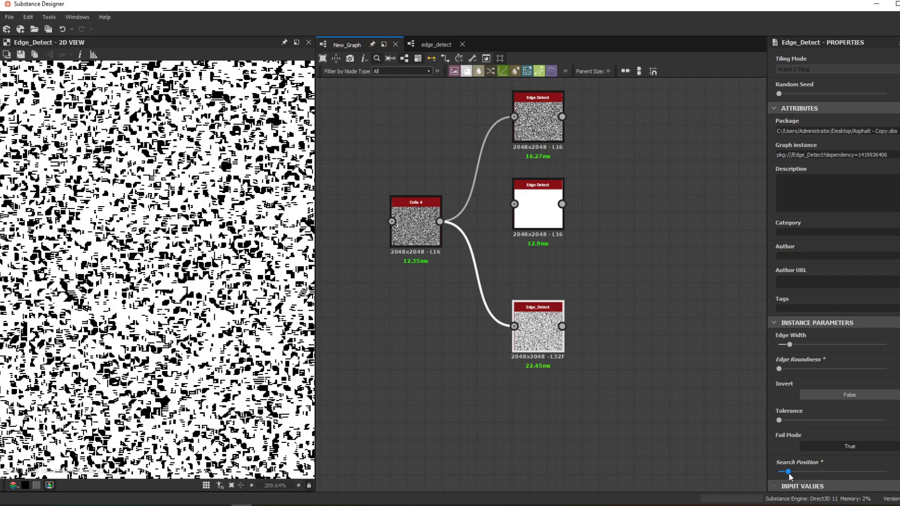
{"action": "double_click", "coordinate": [412, 217]}
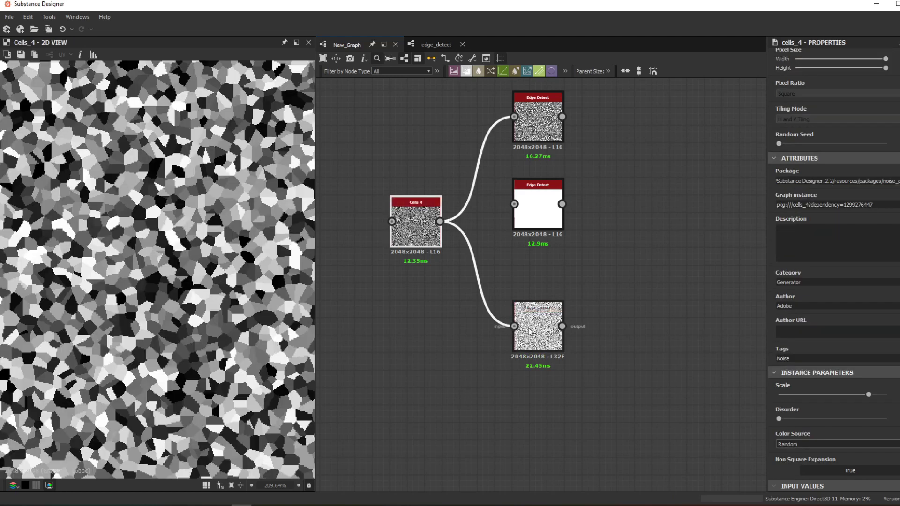
{"action": "double_click", "coordinate": [535, 335]}
Lower the custom Edge_Detect node's Edge Width and Edge Roundness to the minimum and raise Search Position to about a quarter of its range.
{"action": "left_click_drag", "start_coordinate": [789, 395], "coordinate": [675, 386]}
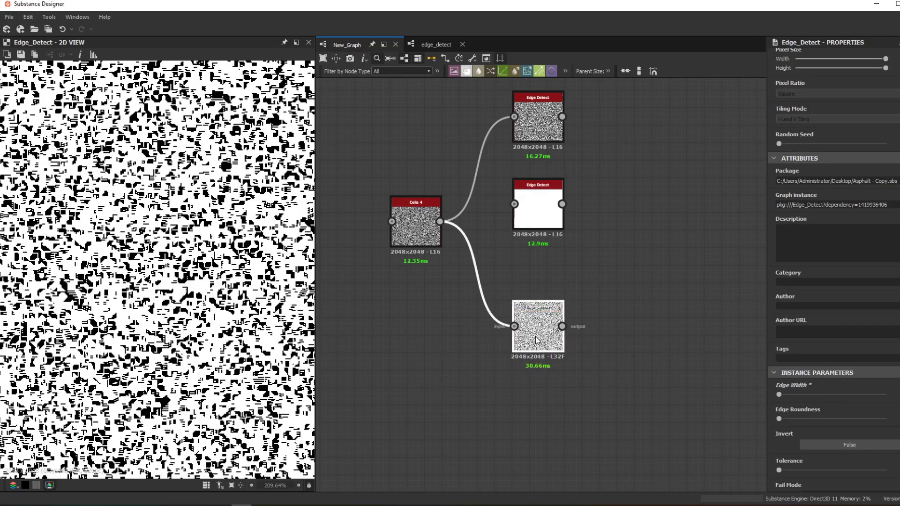
{"action": "scroll", "coordinate": [802, 389], "scroll_direction": "down", "scroll_amount": 2}
{"action": "left_click_drag", "start_coordinate": [778, 372], "coordinate": [775, 369]}
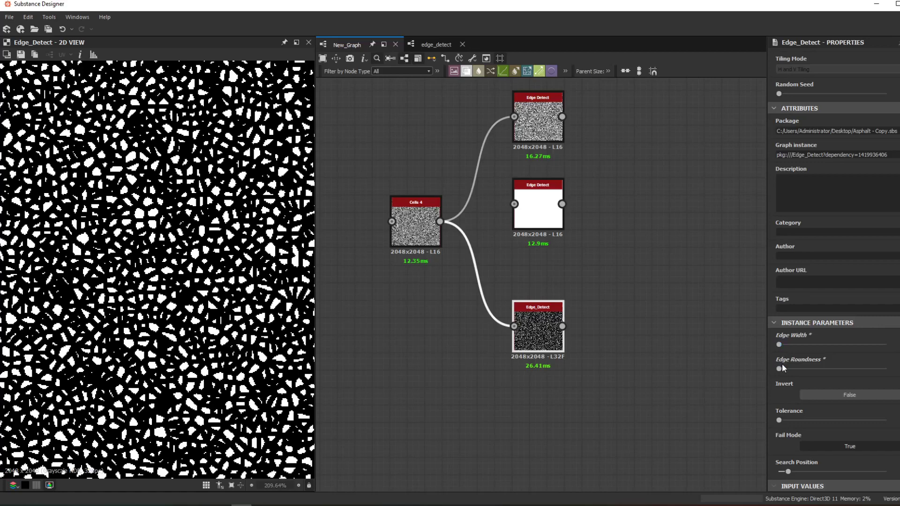
{"action": "left_click_drag", "start_coordinate": [794, 475], "coordinate": [808, 474]}
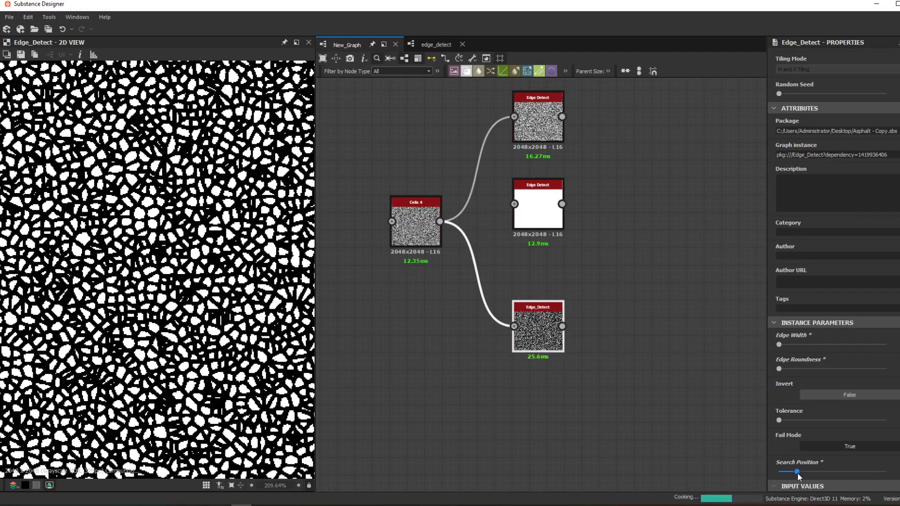
{"action": "scroll", "coordinate": [109, 217], "scroll_direction": "up", "scroll_amount": 3}
{"action": "scroll", "coordinate": [300, 295], "scroll_direction": "down", "scroll_amount": 8}
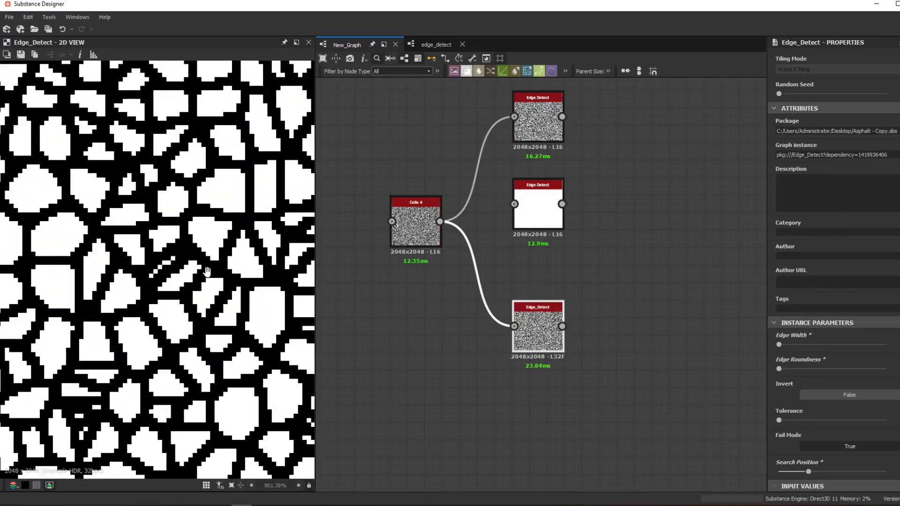
{"action": "scroll", "coordinate": [300, 295], "scroll_direction": "up", "scroll_amount": 13}
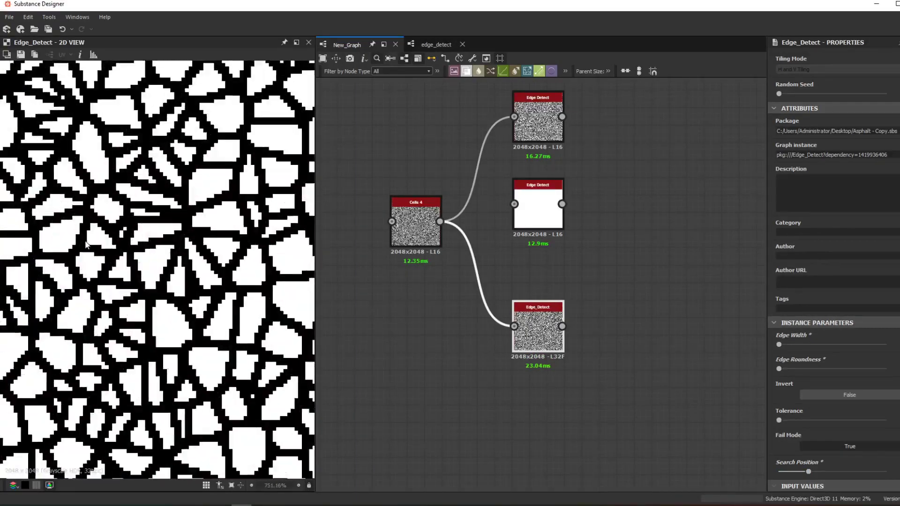
{"action": "scroll", "coordinate": [134, 248], "scroll_direction": "up", "scroll_amount": 5}
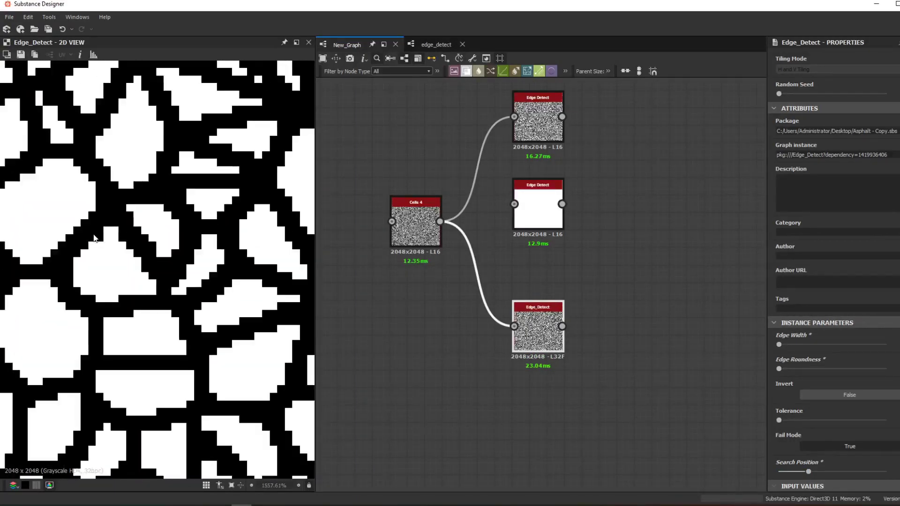
{"action": "scroll", "coordinate": [130, 298], "scroll_direction": "down", "scroll_amount": 17}
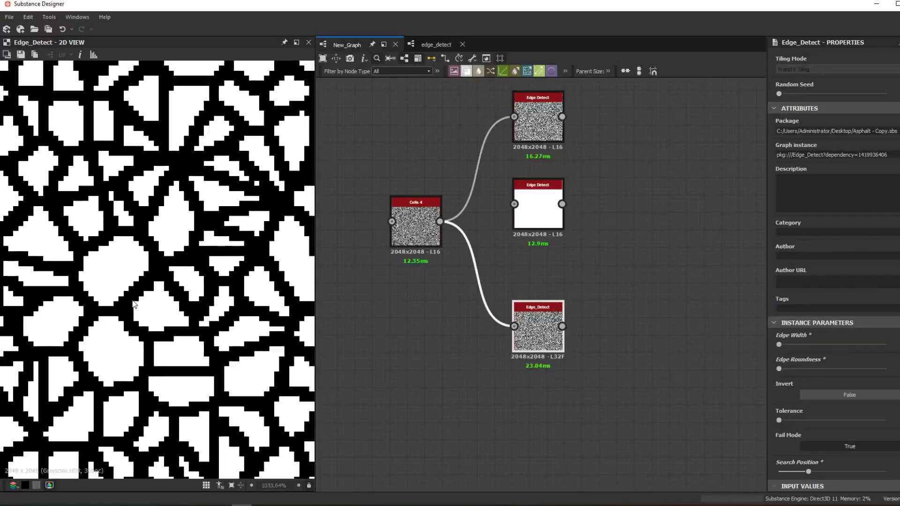
Set the graph's Output Size to 12 (4096 x 4096) and inspect the custom Edge_Detect output at that resolution.
{"action": "left_click", "coordinate": [471, 393]}
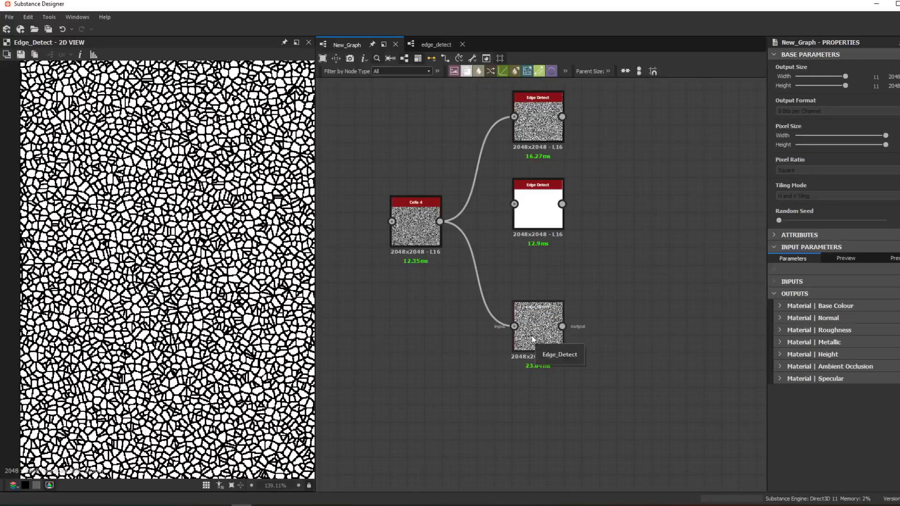
{"action": "middle_click_drag", "start_coordinate": [550, 372], "coordinate": [524, 396]}
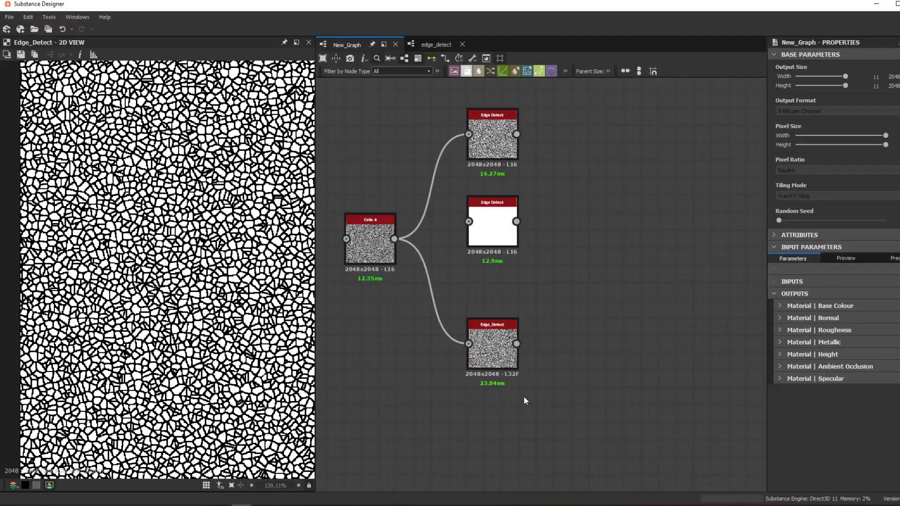
{"action": "left_click", "coordinate": [862, 77]}
{"action": "type", "text": "12"}
{"action": "key", "text": "Return"}
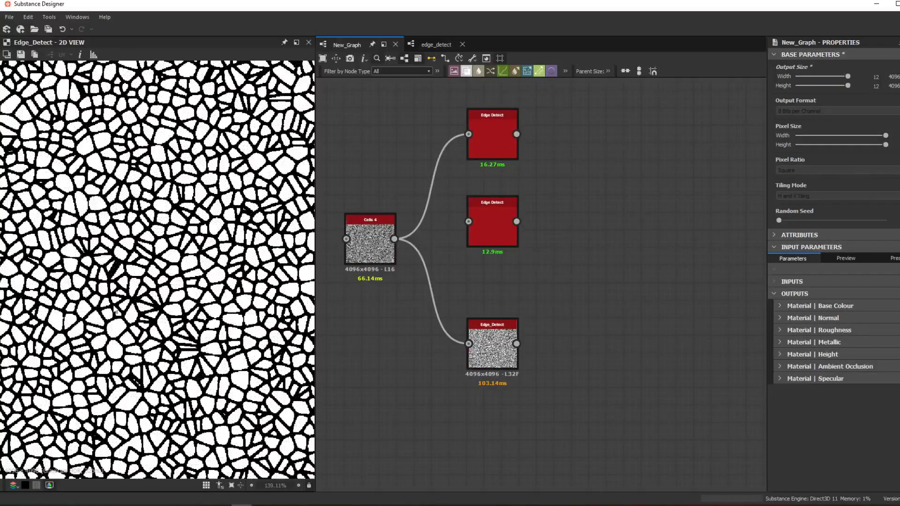
{"action": "scroll", "coordinate": [139, 349], "scroll_direction": "up", "scroll_amount": 3}
{"action": "middle_click_drag", "start_coordinate": [139, 349], "coordinate": [185, 292]}
{"action": "scroll", "coordinate": [185, 292], "scroll_direction": "up", "scroll_amount": 8}
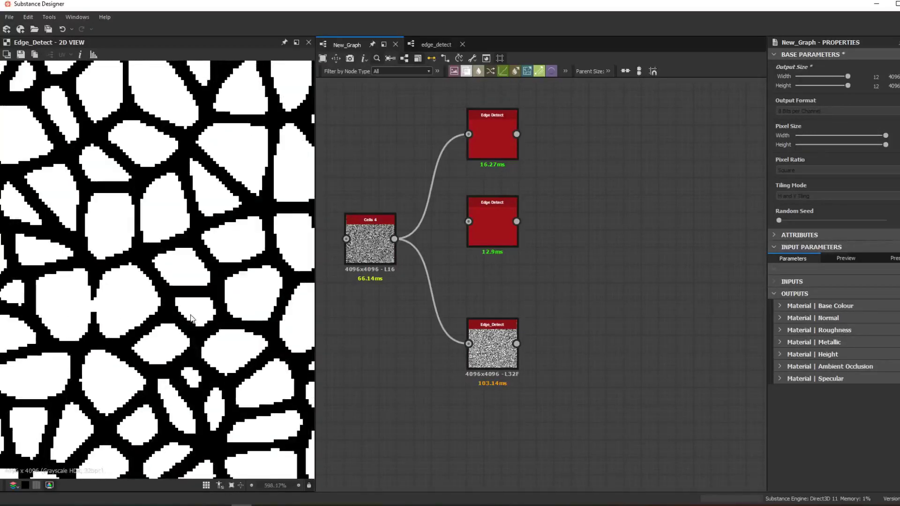
{"action": "scroll", "coordinate": [119, 313], "scroll_direction": "down", "scroll_amount": 3}
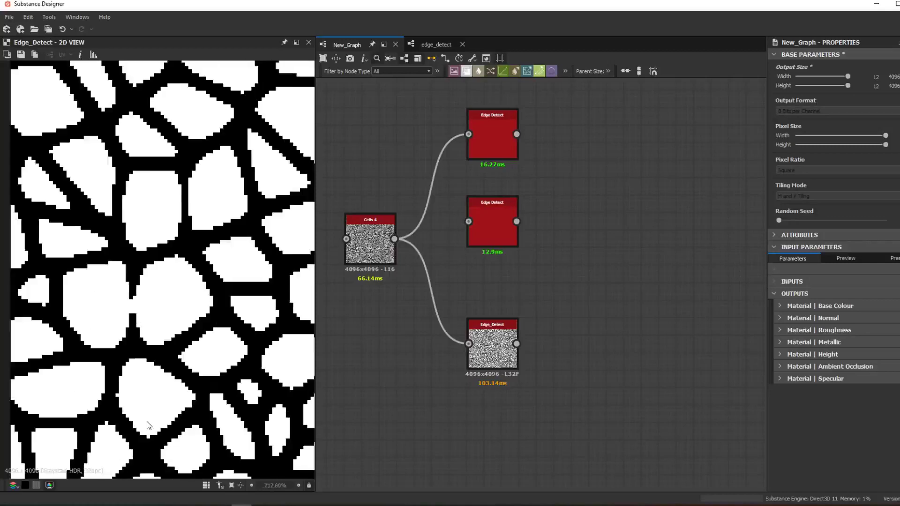
Lower the custom Edge_Detect node's Search Position slightly, keep Edge Width at the minimum, and examine the smallest cells.
{"action": "left_click", "coordinate": [508, 349]}
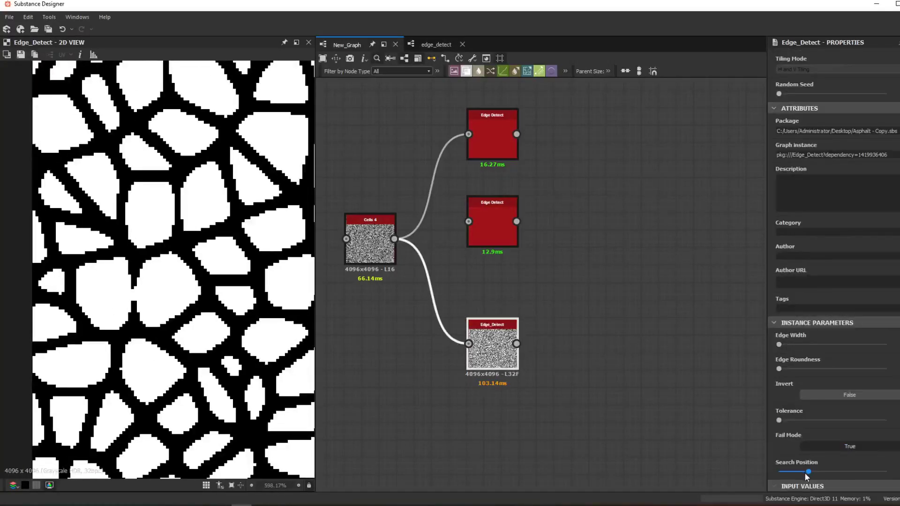
{"action": "mouse_move", "coordinate": [808, 472]}
{"action": "left_mouse_down"}
{"action": "mouse_move", "coordinate": [788, 472]}
{"action": "mouse_move", "coordinate": [798, 478]}
{"action": "left_mouse_up"}
{"action": "left_click_drag", "start_coordinate": [779, 345], "coordinate": [203, 380]}
{"action": "scroll", "coordinate": [52, 185], "scroll_direction": "down", "scroll_amount": 7}
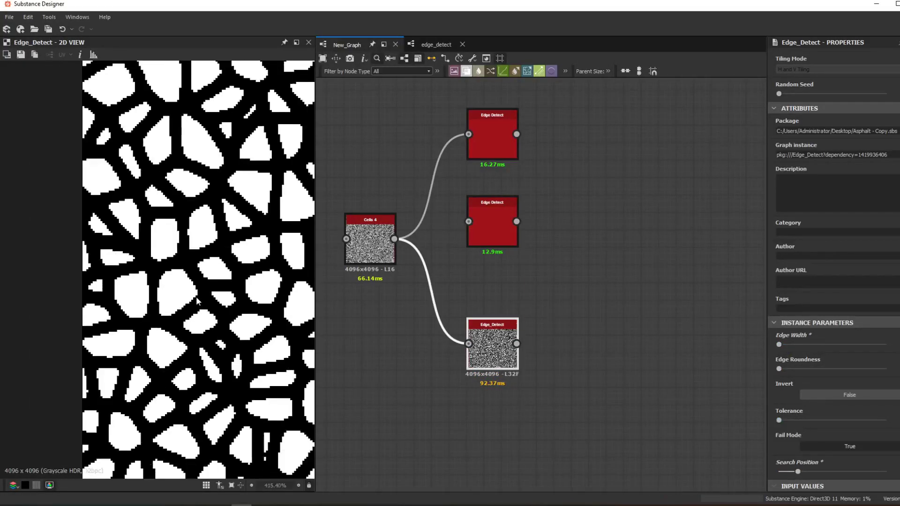
{"action": "scroll", "coordinate": [136, 295], "scroll_direction": "up", "scroll_amount": 10}
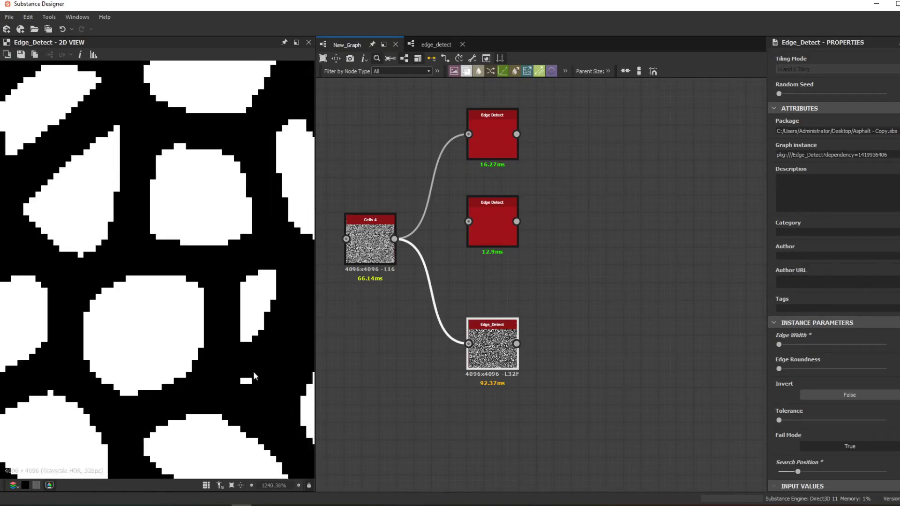
{"action": "scroll", "coordinate": [136, 355], "scroll_direction": "down", "scroll_amount": 8}
{"action": "scroll", "coordinate": [225, 365], "scroll_direction": "up", "scroll_amount": 5}
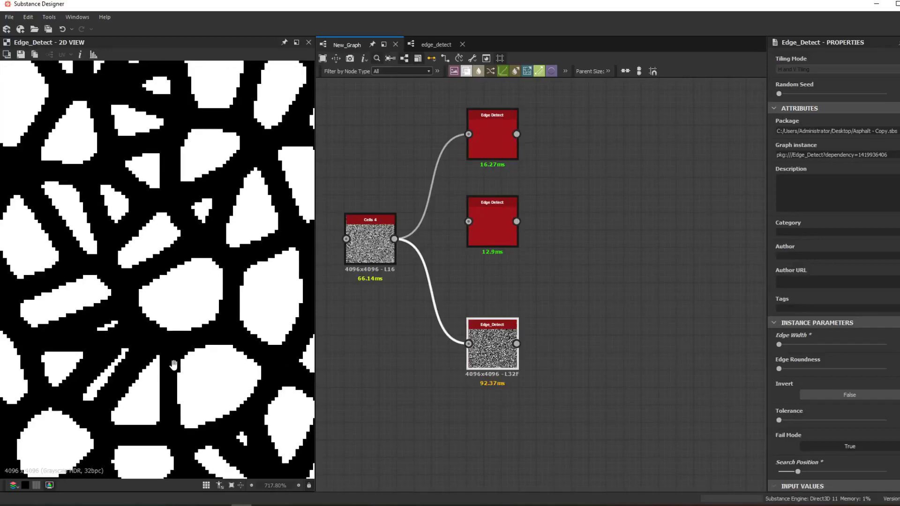
{"action": "middle_click_drag", "start_coordinate": [62, 227], "coordinate": [49, 293]}
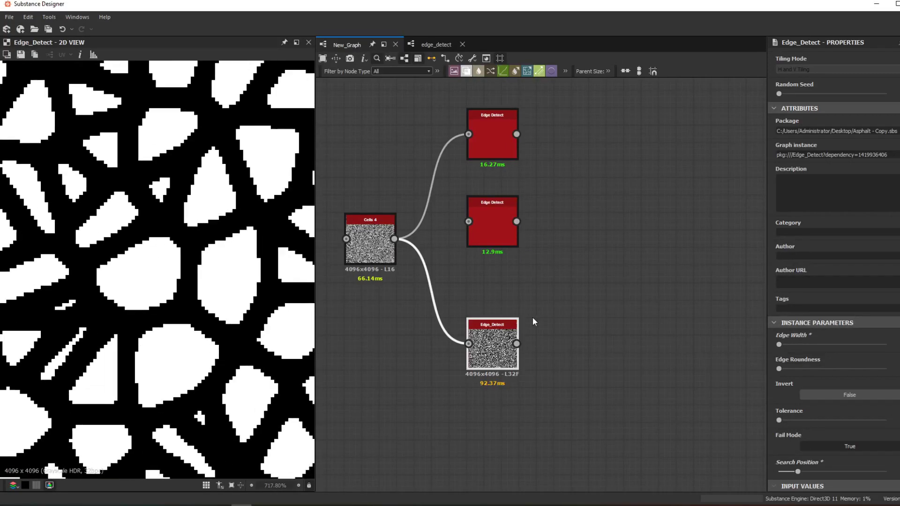
Move the custom Edge_Detect node lower in the graph and connect a Flood Fill node to its output.
{"action": "left_click_drag", "start_coordinate": [503, 349], "coordinate": [510, 367]}
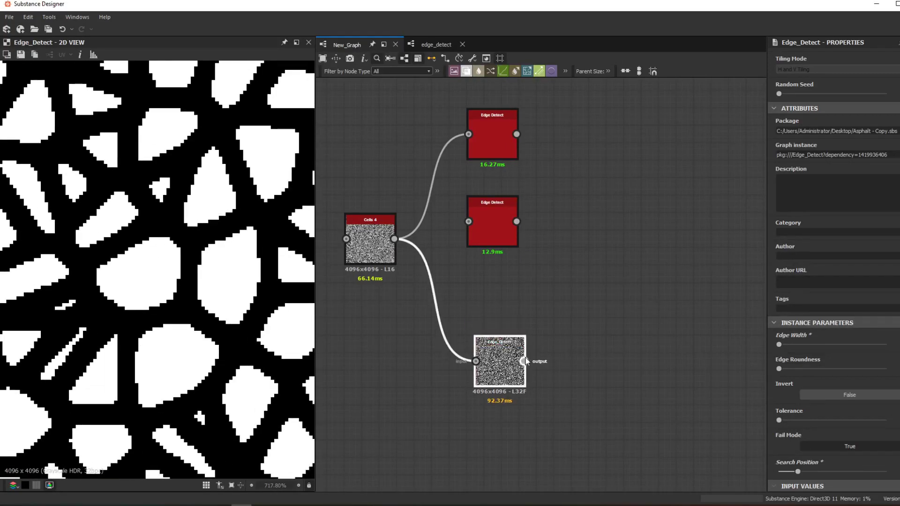
{"action": "left_click_drag", "start_coordinate": [573, 345], "coordinate": [642, 336]}
{"action": "type", "text": "flood"}
{"action": "key", "text": "Return"}
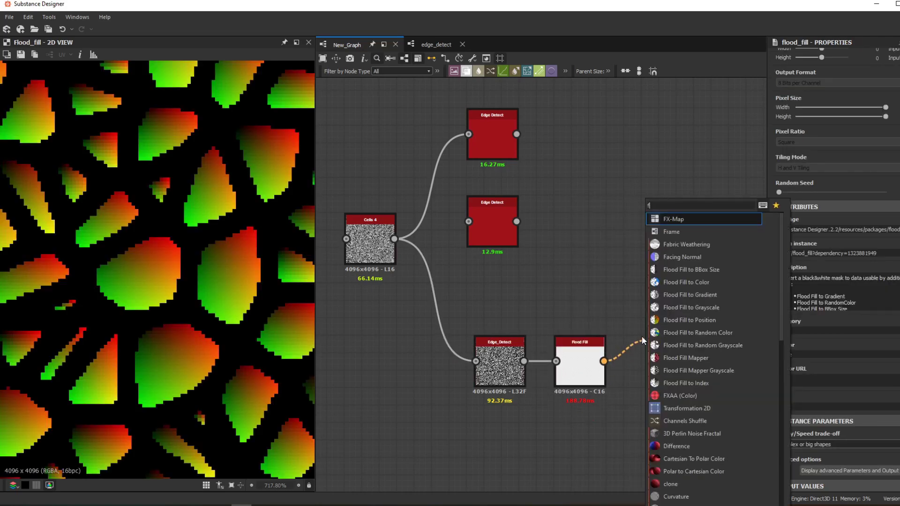
Connect a Flood Fill to BBox Size node to the Flood Fill output and line it up in the row.
{"action": "type", "text": "floo"}
{"action": "key", "text": "Return"}
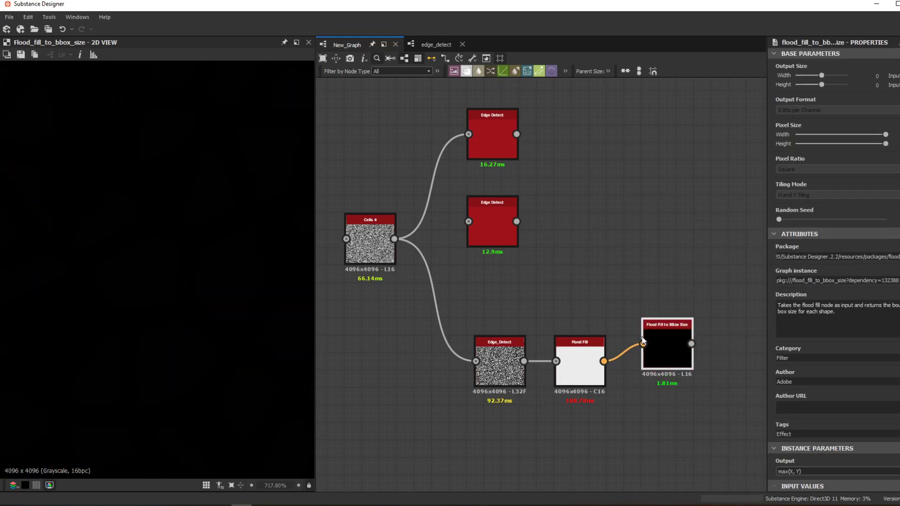
{"action": "left_click_drag", "start_coordinate": [673, 362], "coordinate": [662, 369]}
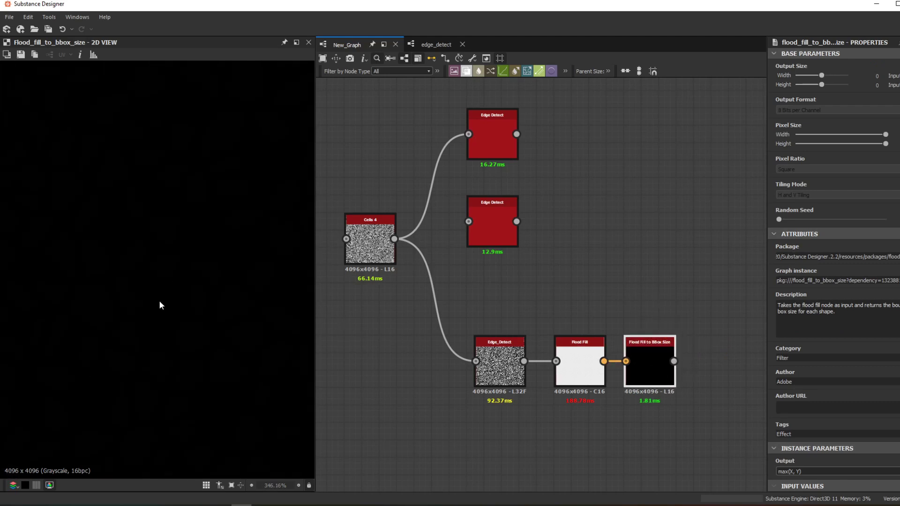
Connect an Auto Levels node to the Flood Fill to BBox Size output.
{"action": "middle_click_drag", "start_coordinate": [706, 364], "coordinate": [522, 293]}
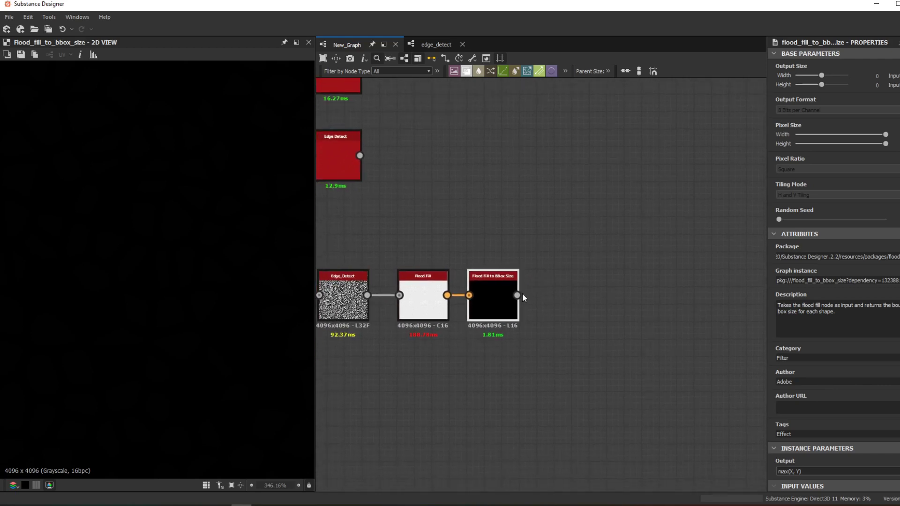
{"action": "left_click_drag", "start_coordinate": [517, 295], "coordinate": [556, 274]}
{"action": "left_click_drag", "start_coordinate": [573, 245], "coordinate": [577, 299]}
{"action": "scroll", "coordinate": [572, 244], "scroll_direction": "down", "scroll_amount": 3}
{"action": "key", "text": "Escape"}
Examine the Auto Levels output for the brightness of large cells and of the tiniest leftover fragments.
{"action": "scroll", "coordinate": [52, 315], "scroll_direction": "down", "scroll_amount": 5}
{"action": "middle_click_drag", "start_coordinate": [52, 316], "coordinate": [123, 214]}
{"action": "scroll", "coordinate": [173, 293], "scroll_direction": "up", "scroll_amount": 3}
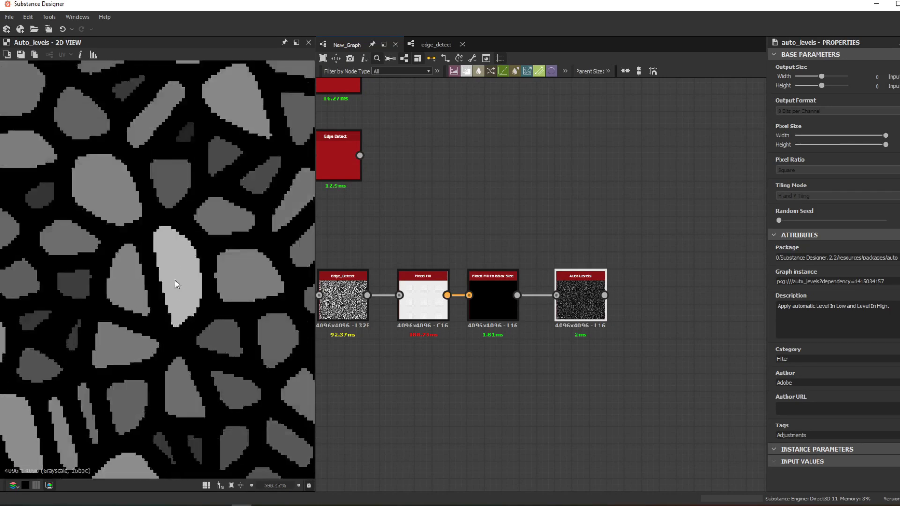
{"action": "middle_click_drag", "start_coordinate": [142, 284], "coordinate": [210, 313]}
{"action": "middle_click_drag", "start_coordinate": [150, 281], "coordinate": [230, 321]}
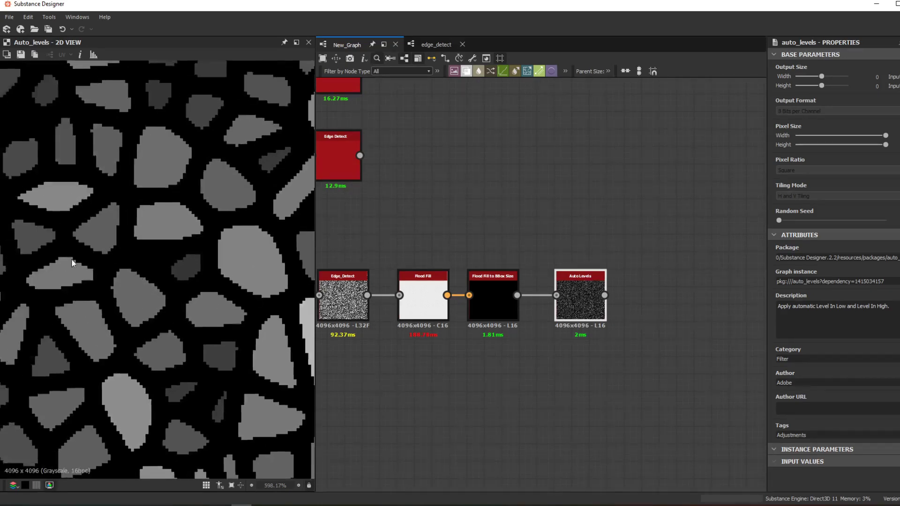
{"action": "middle_click_drag", "start_coordinate": [72, 261], "coordinate": [185, 346]}
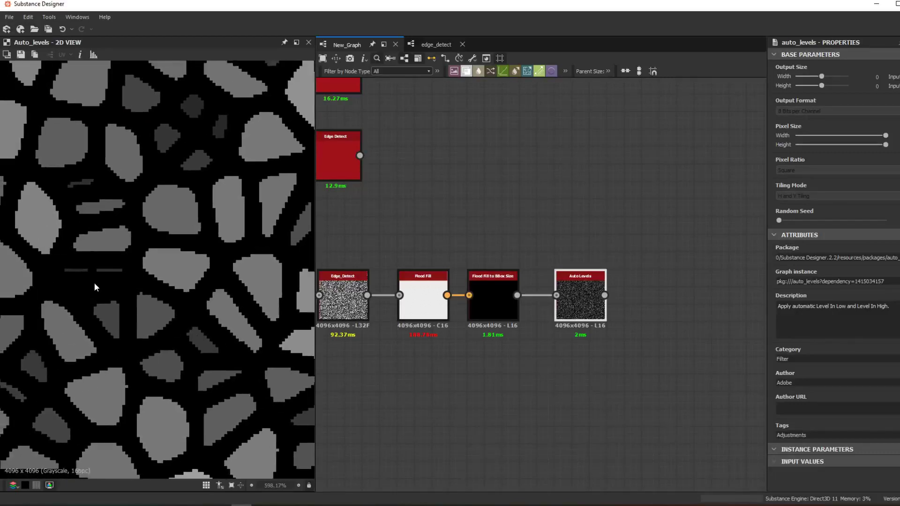
{"action": "middle_click_drag", "start_coordinate": [95, 282], "coordinate": [161, 322]}
{"action": "middle_click_drag", "start_coordinate": [60, 206], "coordinate": [145, 266]}
{"action": "scroll", "coordinate": [130, 236], "scroll_direction": "up", "scroll_amount": 6}
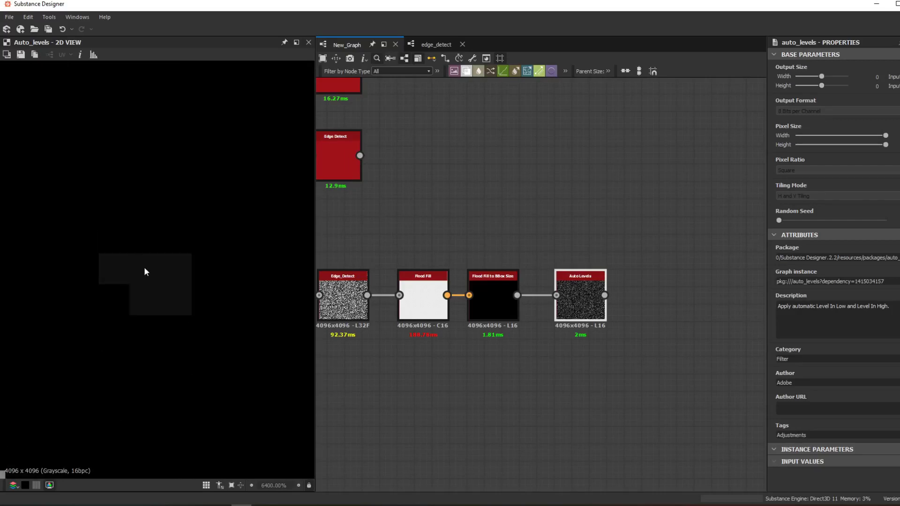
{"action": "scroll", "coordinate": [145, 266], "scroll_direction": "down", "scroll_amount": 3}
{"action": "scroll", "coordinate": [689, 287], "scroll_direction": "down", "scroll_amount": 2}
Add a Histogram Scan node after Auto Levels.
{"action": "scroll", "coordinate": [508, 294], "scroll_direction": "up", "scroll_amount": 6}
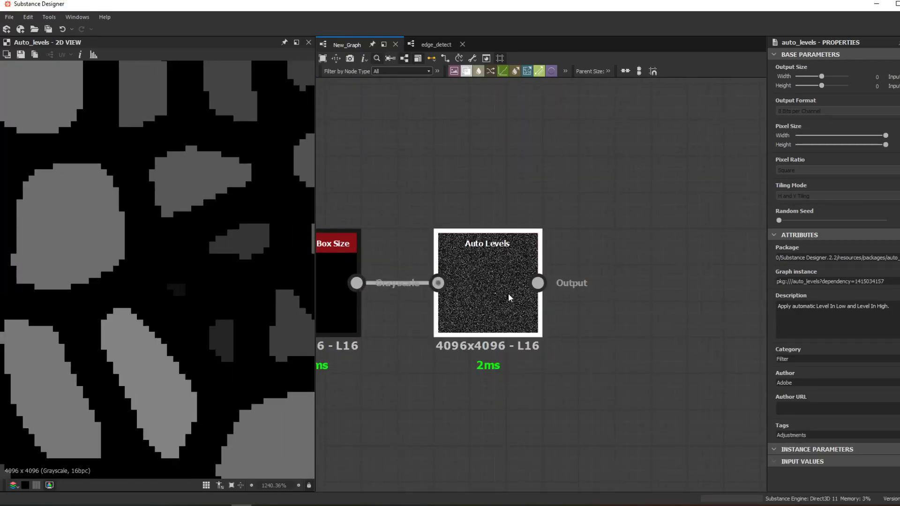
{"action": "key", "text": "space"}
{"action": "type", "text": "hist"}
{"action": "key", "text": "Down"}
{"action": "key", "text": "Return"}
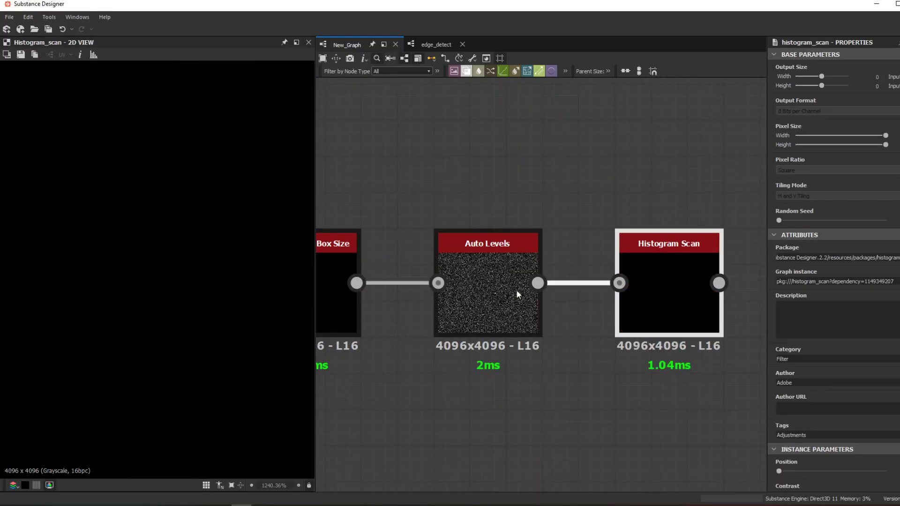
Set the Histogram Scan's Contrast to the maximum and its Position to about four fifths of the range, checking the filtered cells.
{"action": "scroll", "coordinate": [129, 285], "scroll_direction": "down", "scroll_amount": 20}
{"action": "scroll", "coordinate": [830, 452], "scroll_direction": "down", "scroll_amount": 2}
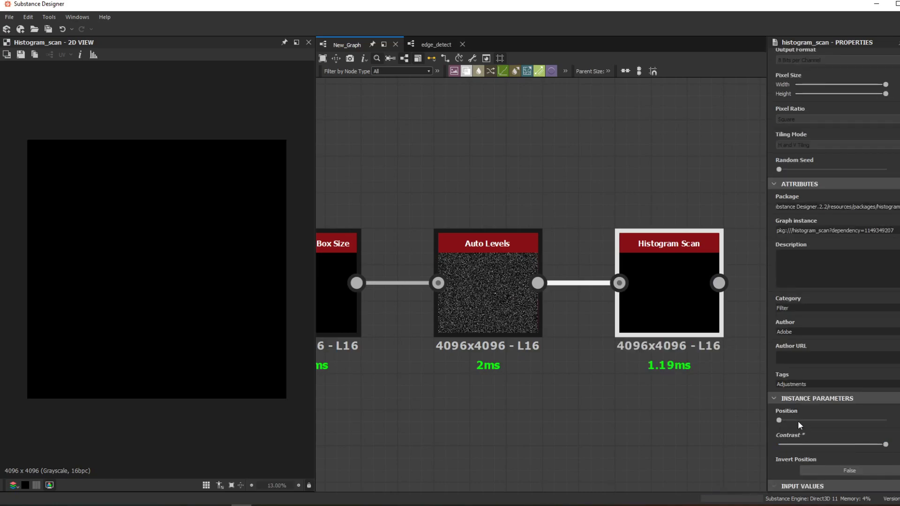
{"action": "left_click_drag", "start_coordinate": [798, 420], "coordinate": [870, 423]}
{"action": "scroll", "coordinate": [120, 313], "scroll_direction": "up", "scroll_amount": 10}
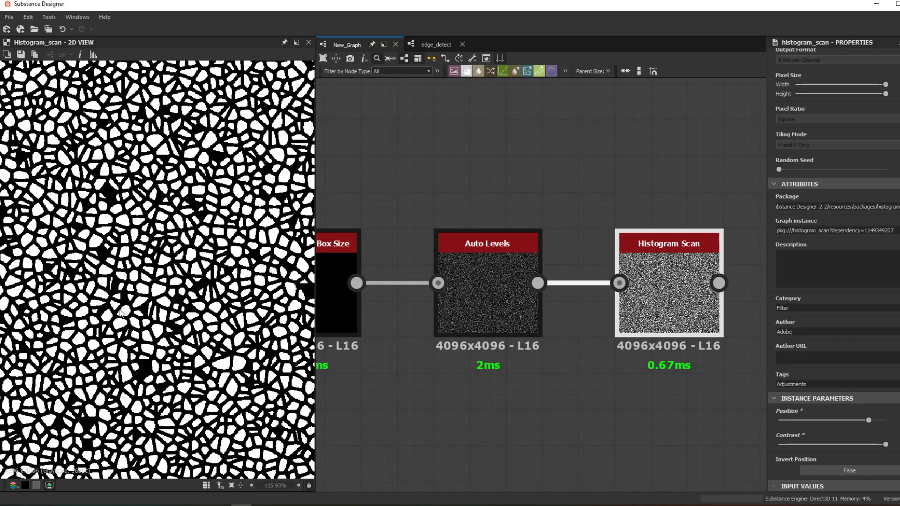
{"action": "scroll", "coordinate": [120, 313], "scroll_direction": "up", "scroll_amount": 7}
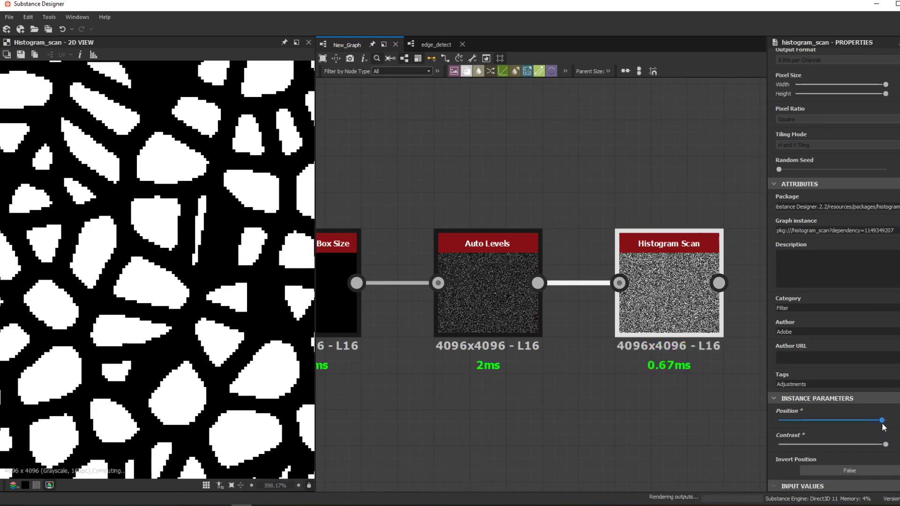
{"action": "left_click_drag", "start_coordinate": [883, 424], "coordinate": [866, 426]}
{"action": "scroll", "coordinate": [87, 301], "scroll_direction": "down", "scroll_amount": 7}
{"action": "scroll", "coordinate": [149, 234], "scroll_direction": "down", "scroll_amount": 6}
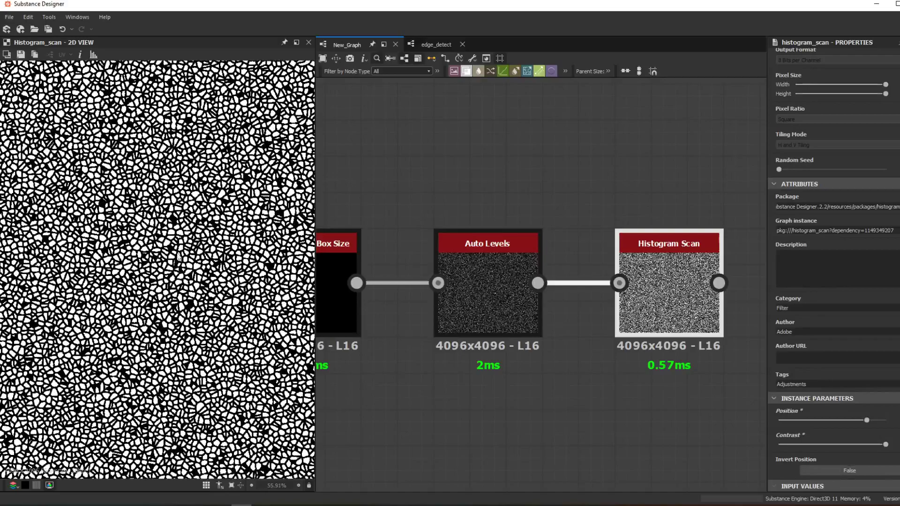
{"action": "scroll", "coordinate": [140, 253], "scroll_direction": "up", "scroll_amount": 9}
{"action": "scroll", "coordinate": [132, 271], "scroll_direction": "down", "scroll_amount": 4}
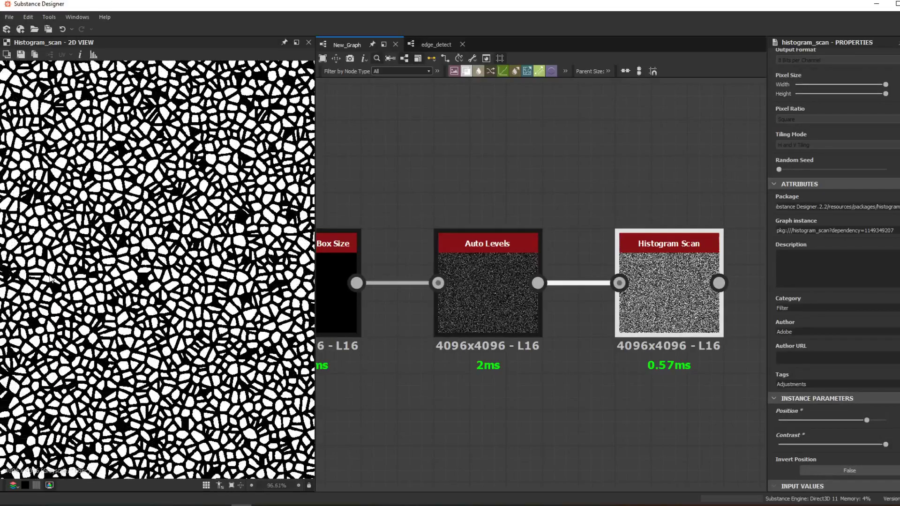
Add a Distance node with its mask input fed by the Histogram Scan output.
{"action": "scroll", "coordinate": [177, 308], "scroll_direction": "up", "scroll_amount": 6}
{"action": "scroll", "coordinate": [177, 308], "scroll_direction": "down", "scroll_amount": 3}
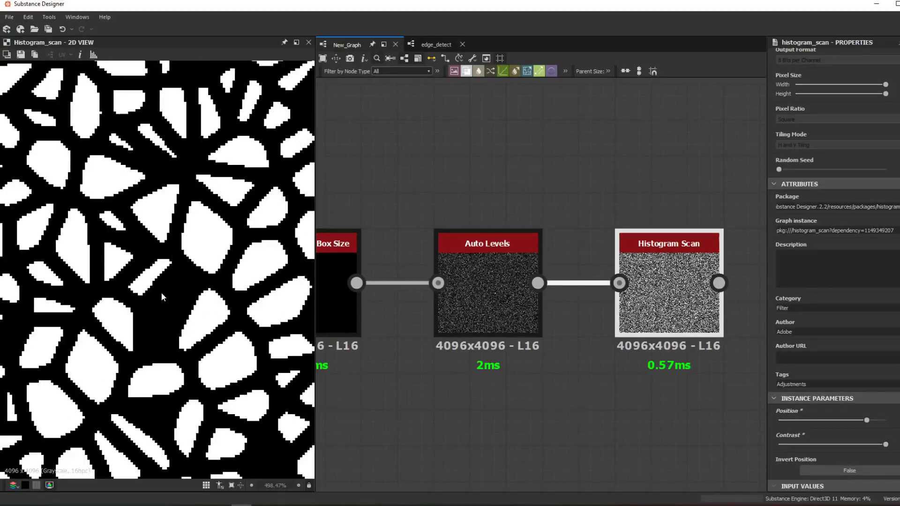
{"action": "scroll", "coordinate": [518, 208], "scroll_direction": "down", "scroll_amount": 3}
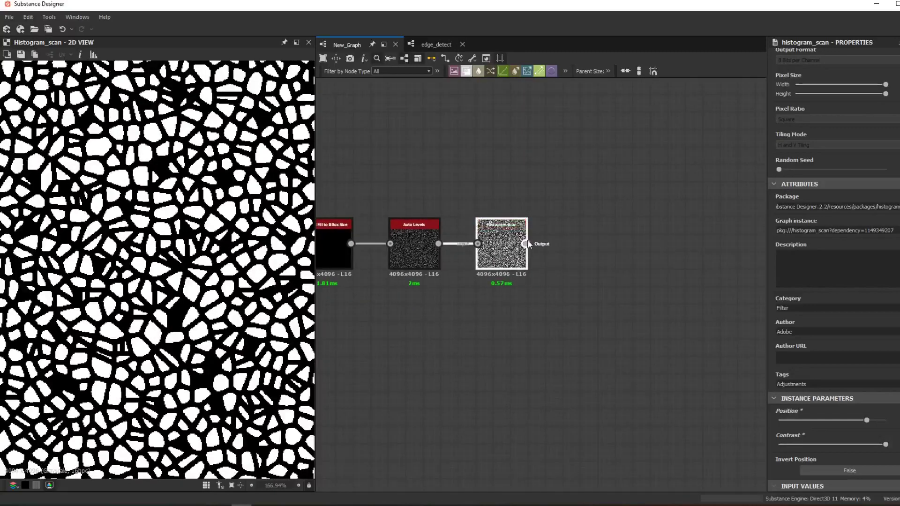
{"action": "left_click_drag", "start_coordinate": [586, 170], "coordinate": [586, 165]}
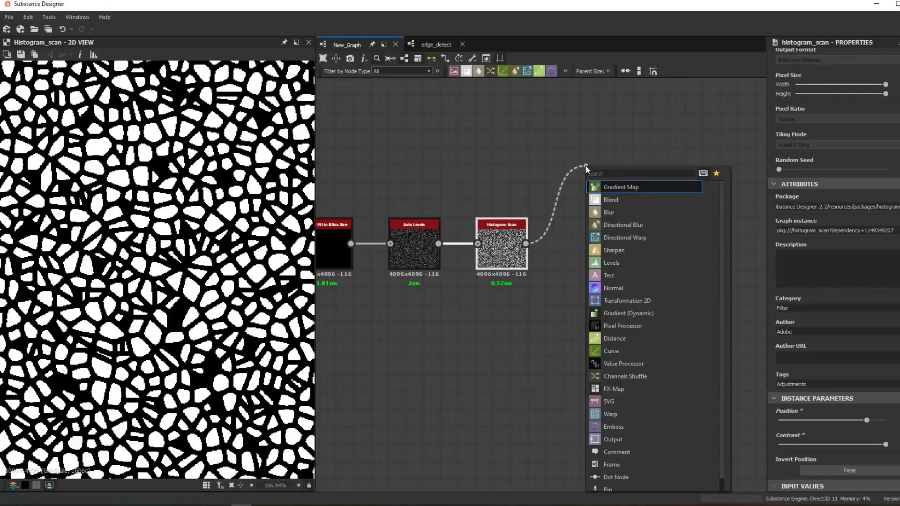
{"action": "type", "text": "dis"}
{"action": "key", "text": "Return"}
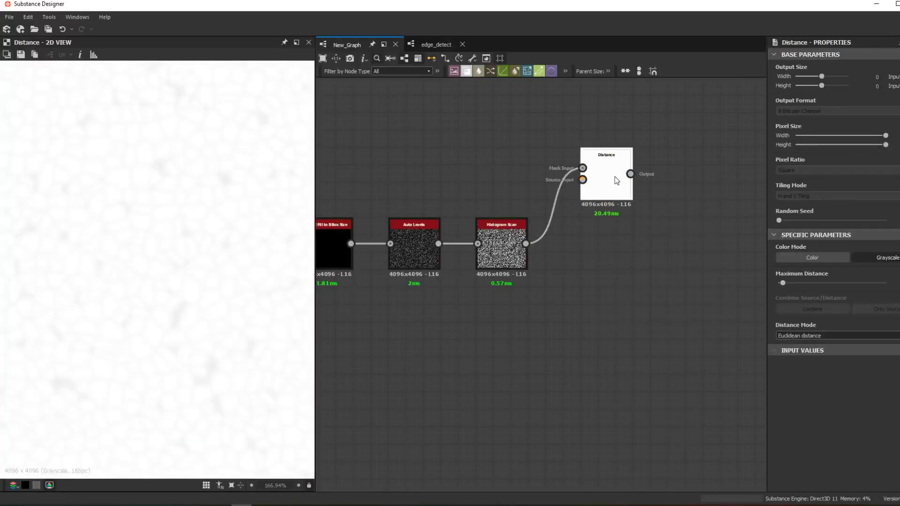
{"action": "left_click_drag", "start_coordinate": [601, 177], "coordinate": [617, 213]}
{"action": "scroll", "coordinate": [528, 241], "scroll_direction": "up", "scroll_amount": 2}
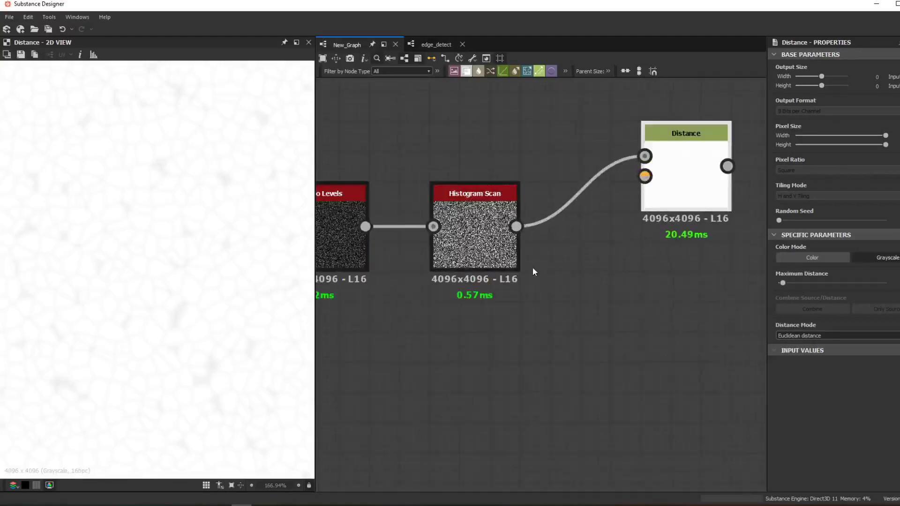
{"action": "scroll", "coordinate": [544, 235], "scroll_direction": "down", "scroll_amount": 3}
{"action": "middle_click_drag", "start_coordinate": [502, 251], "coordinate": [460, 227]}
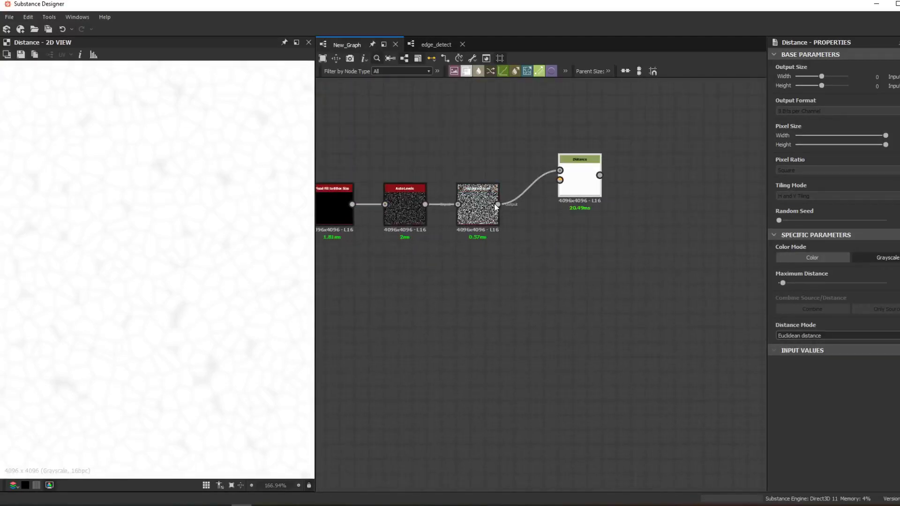
Branch a Flood Fill node off the Histogram Scan output and add a Flood Fill to Random Grayscale node after it.
{"action": "left_click_drag", "start_coordinate": [496, 204], "coordinate": [604, 294]}
{"action": "type", "text": "flood fill"}
{"action": "key", "text": "Return"}
{"action": "type", "text": "floo"}
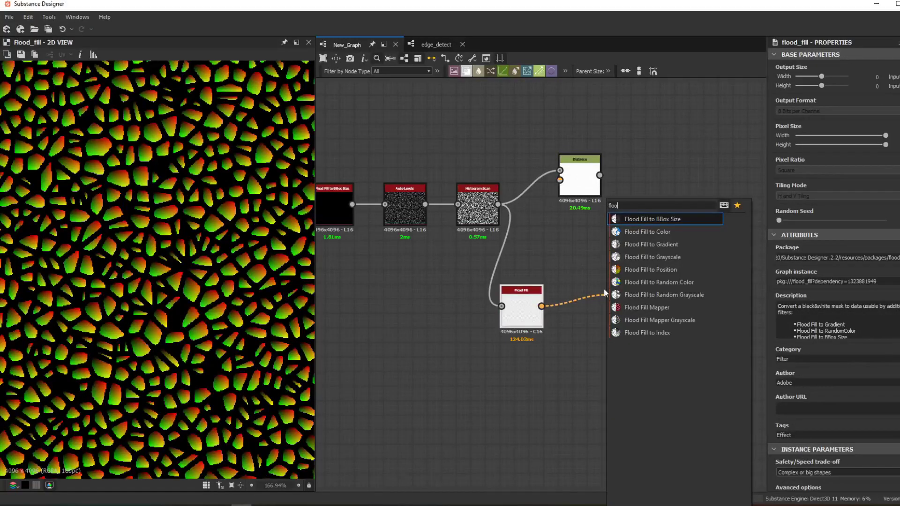
{"action": "key", "text": "Down"}
{"action": "key", "text": "Down"}
{"action": "key", "text": "Down"}
{"action": "key", "text": "Down"}
{"action": "key", "text": "Down"}
{"action": "key", "text": "Down"}
{"action": "key", "text": "Return"}
Connect the random grayscale output to the Distance node's source input and raise its Maximum Distance to about half of the slider range.
{"action": "left_click_drag", "start_coordinate": [604, 288], "coordinate": [560, 180]}
{"action": "double_click", "coordinate": [579, 180]}
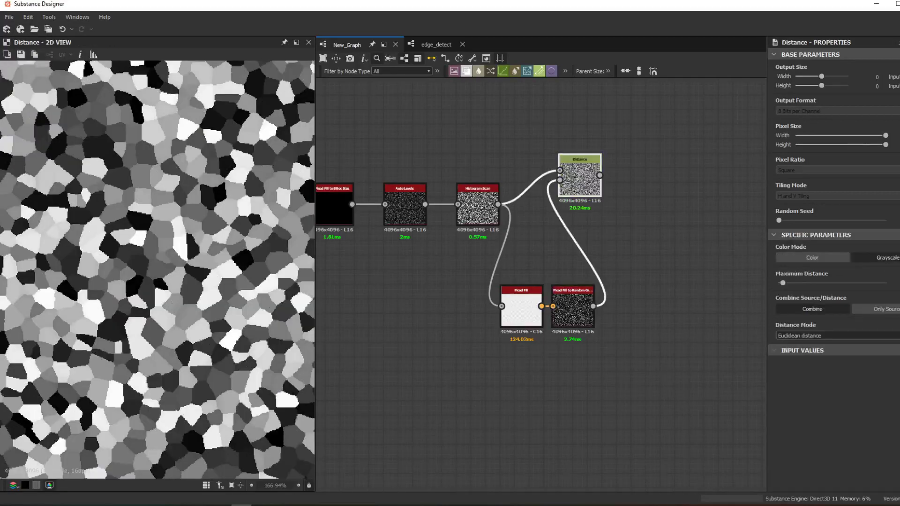
{"action": "left_click_drag", "start_coordinate": [783, 283], "coordinate": [832, 283]}
{"action": "middle_click_drag", "start_coordinate": [605, 172], "coordinate": [459, 160]}
{"action": "left_click_drag", "start_coordinate": [434, 157], "coordinate": [493, 183]}
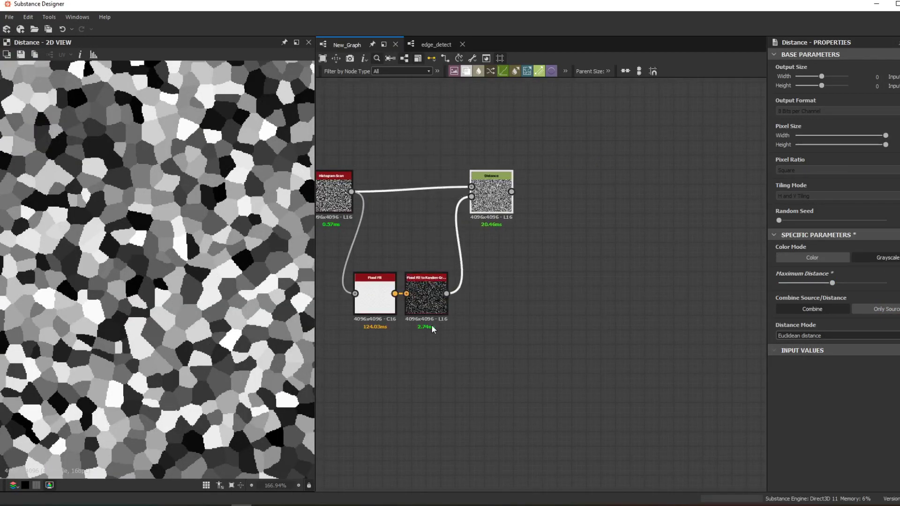
Place a copy of the custom Edge_Detect node after the Distance node, connect it, and show its output in the 2D view.
{"action": "scroll", "coordinate": [443, 326], "scroll_direction": "down", "scroll_amount": 4}
{"action": "middle_click_drag", "start_coordinate": [325, 247], "coordinate": [512, 249]}
{"action": "middle_click_drag", "start_coordinate": [695, 229], "coordinate": [584, 226]}
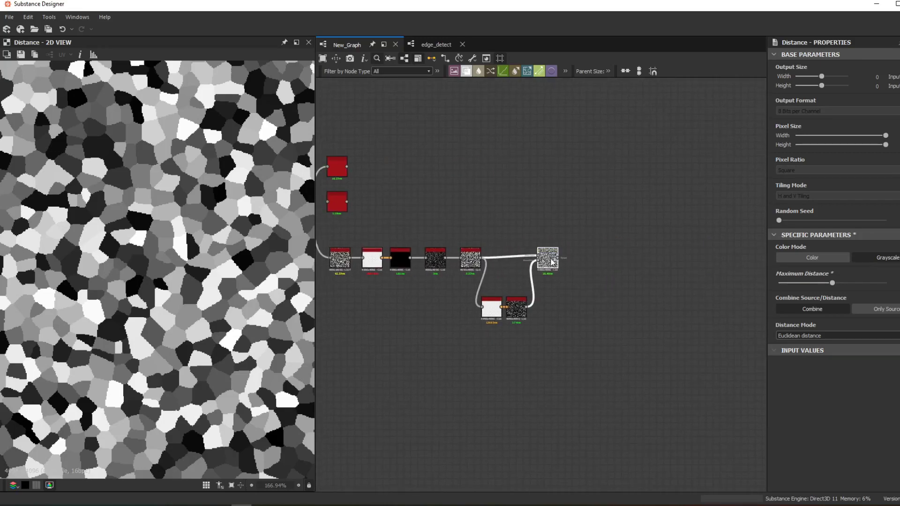
{"action": "middle_click_drag", "start_coordinate": [338, 261], "coordinate": [462, 249]}
{"action": "scroll", "coordinate": [464, 246], "scroll_direction": "up", "scroll_amount": 5}
{"action": "left_click", "coordinate": [470, 253]}
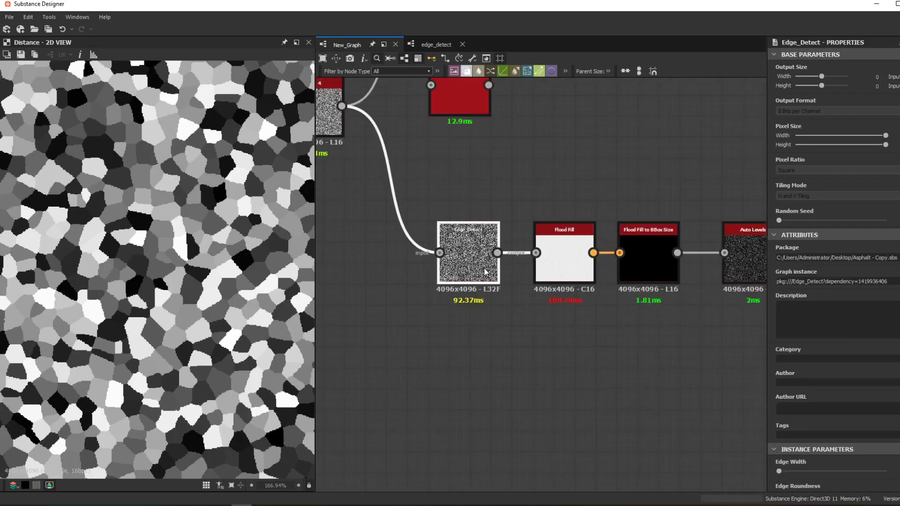
{"action": "scroll", "coordinate": [484, 273], "scroll_direction": "down", "scroll_amount": 4}
{"action": "middle_click_drag", "start_coordinate": [562, 251], "coordinate": [282, 253]}
{"action": "key", "text": "ctrl+v"}
{"action": "left_click_drag", "start_coordinate": [526, 284], "coordinate": [562, 256]}
{"action": "left_click", "coordinate": [519, 266]}
{"action": "double_click", "coordinate": [561, 256]}
Set the new Edge_Detect node's Search Position to about a quarter of the slider range.
{"action": "scroll", "coordinate": [155, 280], "scroll_direction": "down", "scroll_amount": 4}
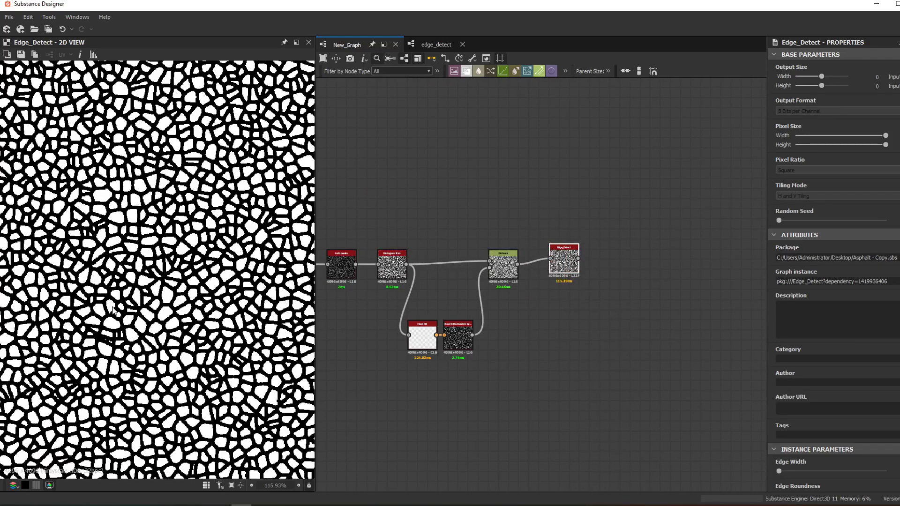
{"action": "scroll", "coordinate": [811, 479], "scroll_direction": "down", "scroll_amount": 5}
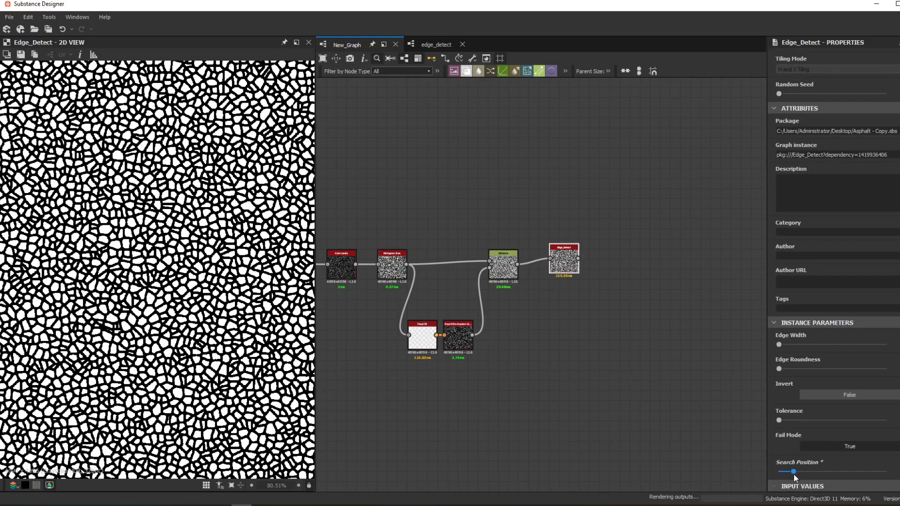
{"action": "left_click_drag", "start_coordinate": [794, 474], "coordinate": [807, 474]}
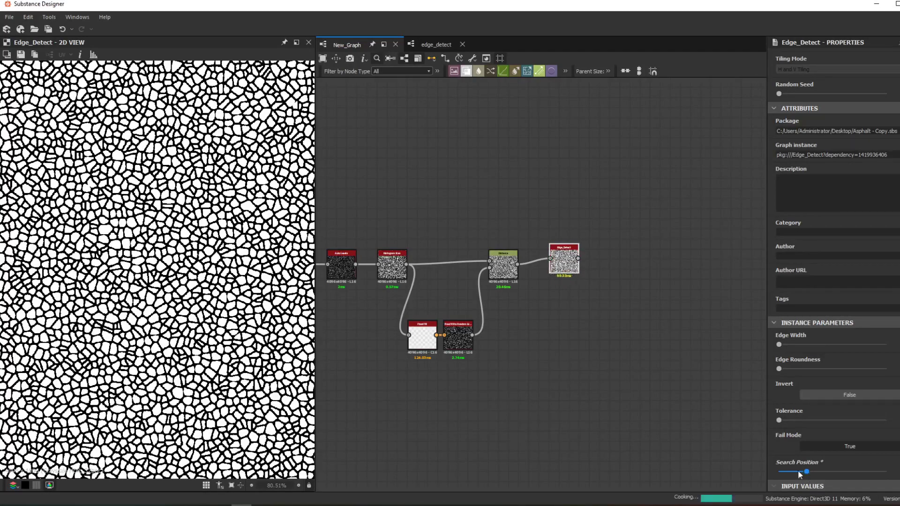
Examine the new Edge_Detect output up close and zoomed out for cell shapes, edge width and leftover tiny fragments.
{"action": "scroll", "coordinate": [145, 293], "scroll_direction": "up", "scroll_amount": 5}
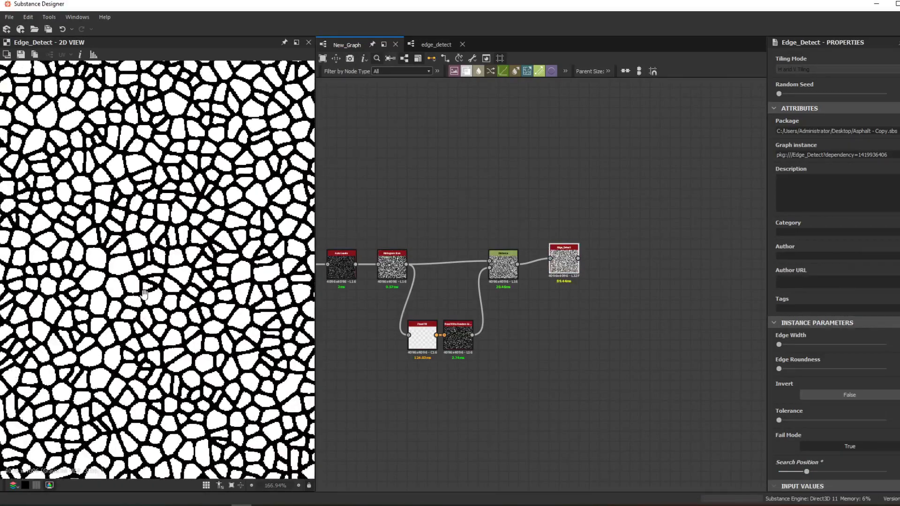
{"action": "scroll", "coordinate": [151, 282], "scroll_direction": "up", "scroll_amount": 3}
{"action": "middle_click_drag", "start_coordinate": [144, 294], "coordinate": [164, 281]}
{"action": "scroll", "coordinate": [146, 253], "scroll_direction": "down", "scroll_amount": 3}
{"action": "middle_click_drag", "start_coordinate": [140, 239], "coordinate": [161, 263]}
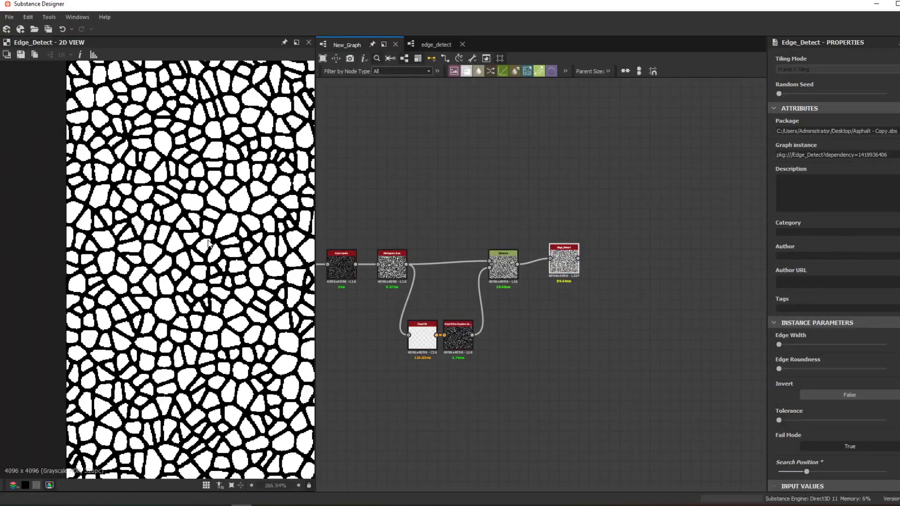
{"action": "scroll", "coordinate": [208, 241], "scroll_direction": "down", "scroll_amount": 3}
{"action": "middle_click_drag", "start_coordinate": [145, 229], "coordinate": [187, 272]}
{"action": "scroll", "coordinate": [98, 234], "scroll_direction": "down", "scroll_amount": 5}
{"action": "scroll", "coordinate": [190, 223], "scroll_direction": "up", "scroll_amount": 6}
{"action": "scroll", "coordinate": [153, 202], "scroll_direction": "up", "scroll_amount": 1}
{"action": "middle_click_drag", "start_coordinate": [104, 236], "coordinate": [133, 295]}
{"action": "scroll", "coordinate": [190, 258], "scroll_direction": "down", "scroll_amount": 9}
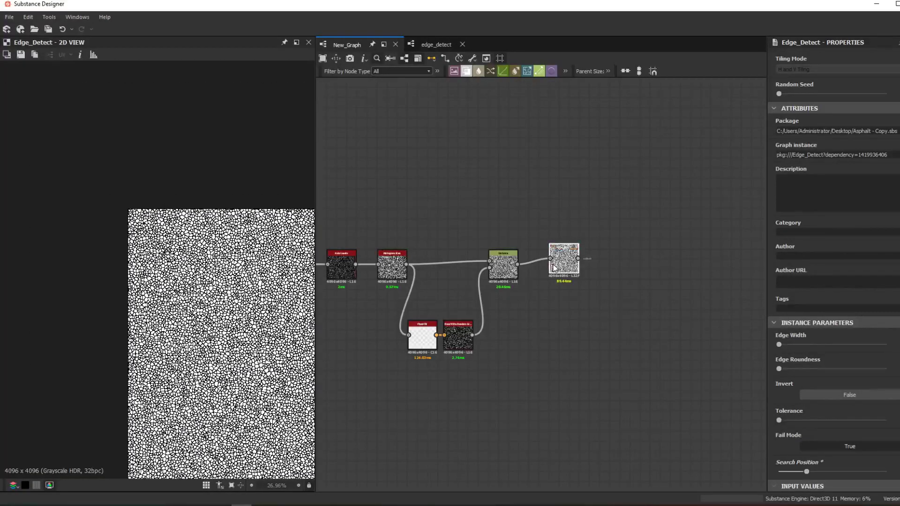
Display the first custom Edge_Detect node's output and inspect its cells for comparison with the cleaned result.
{"action": "middle_click_drag", "start_coordinate": [553, 268], "coordinate": [655, 253]}
{"action": "scroll", "coordinate": [466, 241], "scroll_direction": "down", "scroll_amount": 1}
{"action": "scroll", "coordinate": [488, 265], "scroll_direction": "up", "scroll_amount": 5}
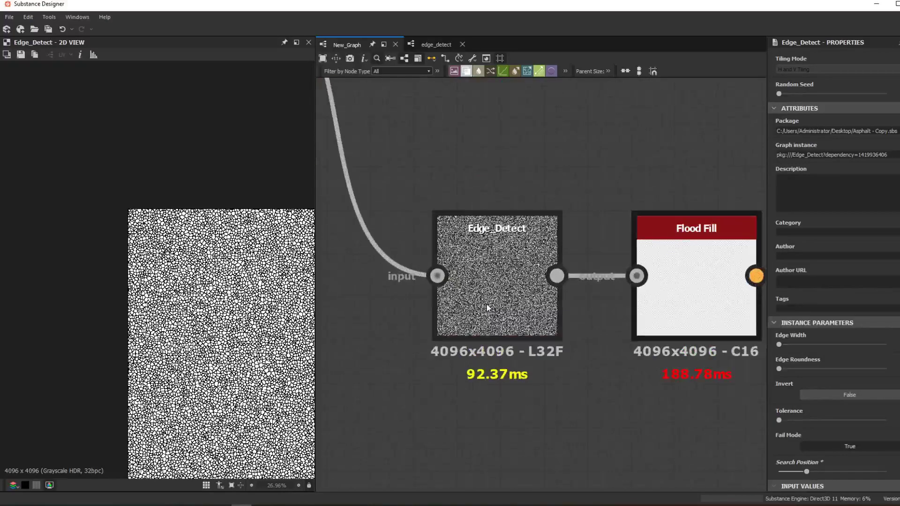
{"action": "double_click", "coordinate": [487, 304]}
{"action": "scroll", "coordinate": [230, 300], "scroll_direction": "up", "scroll_amount": 6}
{"action": "scroll", "coordinate": [483, 254], "scroll_direction": "up", "scroll_amount": 1}
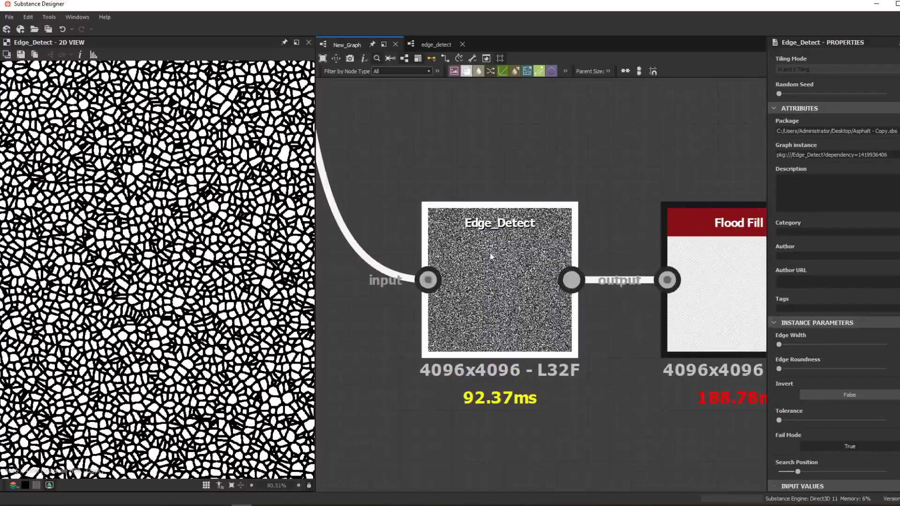
Move the stock Edge Detect node fed by Cells 4 below the custom Edge_Detect node.
{"action": "scroll", "coordinate": [490, 252], "scroll_direction": "down", "scroll_amount": 5}
{"action": "middle_click_drag", "start_coordinate": [512, 206], "coordinate": [505, 328]}
{"action": "left_click", "coordinate": [483, 202]}
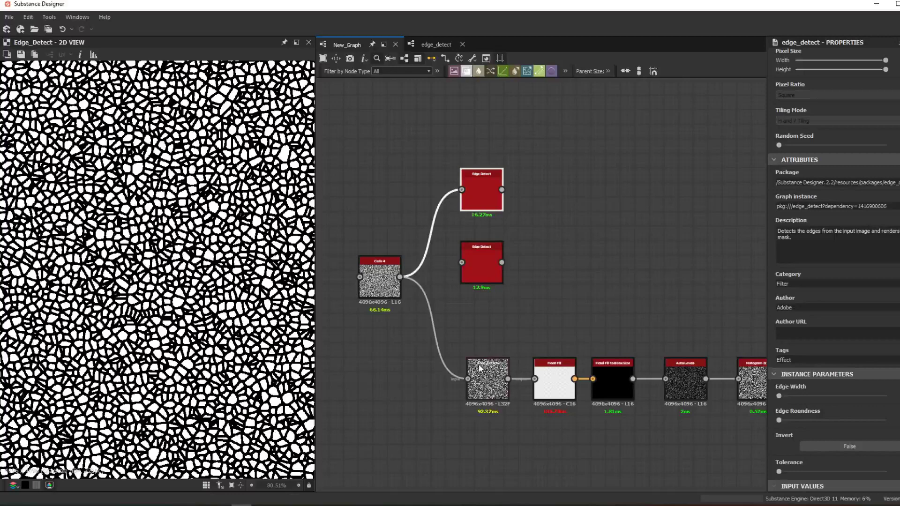
{"action": "left_click_drag", "start_coordinate": [490, 216], "coordinate": [505, 489]}
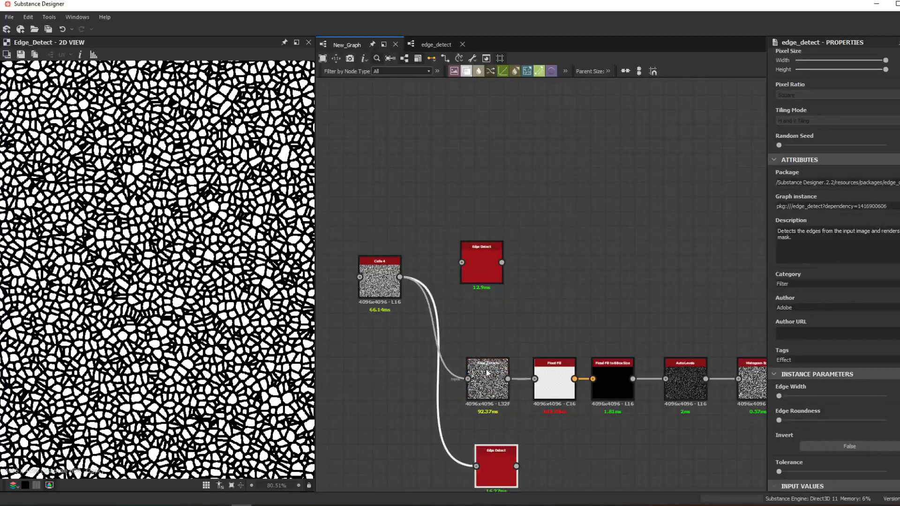
{"action": "middle_click_drag", "start_coordinate": [497, 476], "coordinate": [494, 331]}
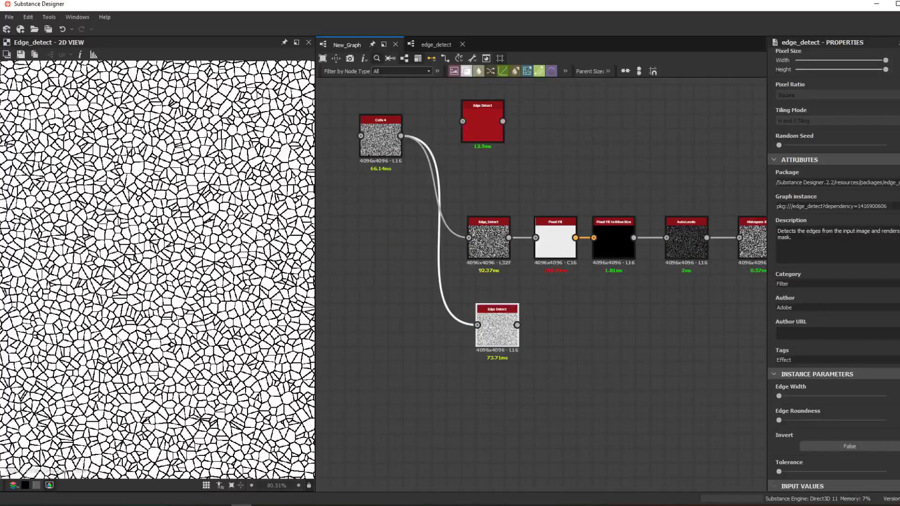
Open the stock Edge Detect node's reference graph to look at its structure, and return to New_Graph.
{"action": "right_click", "coordinate": [510, 333]}
{"action": "left_click", "coordinate": [558, 223]}
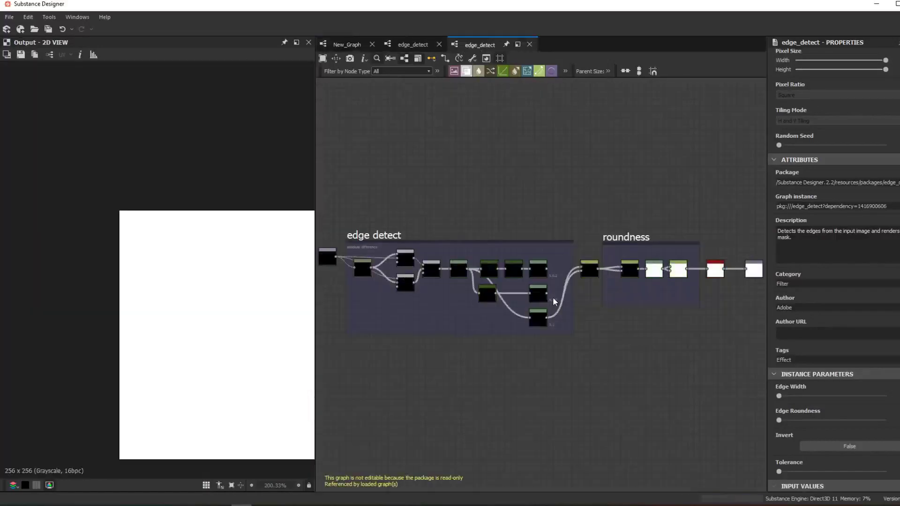
{"action": "left_click", "coordinate": [413, 45]}
{"action": "left_click", "coordinate": [346, 44]}
{"action": "scroll", "coordinate": [550, 354], "scroll_direction": "up", "scroll_amount": 5}
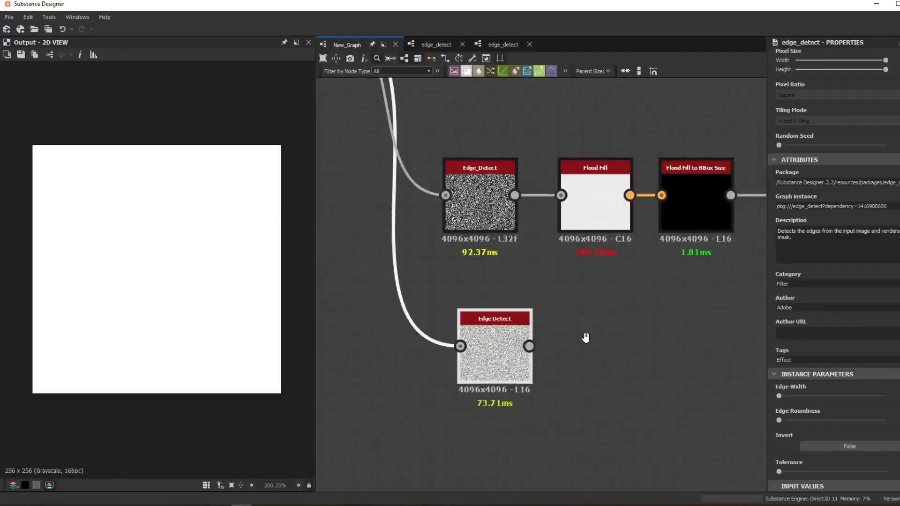
Open the reference graph of the custom Edge_Detect node and view its input and absolute difference section.
{"action": "left_click", "coordinate": [581, 249]}
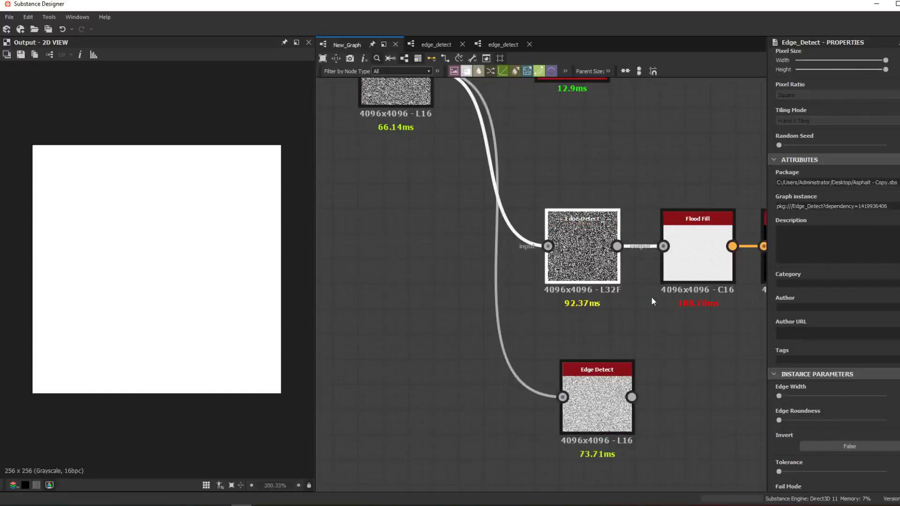
{"action": "middle_click_drag", "start_coordinate": [652, 296], "coordinate": [616, 287]}
{"action": "right_click", "coordinate": [561, 244]}
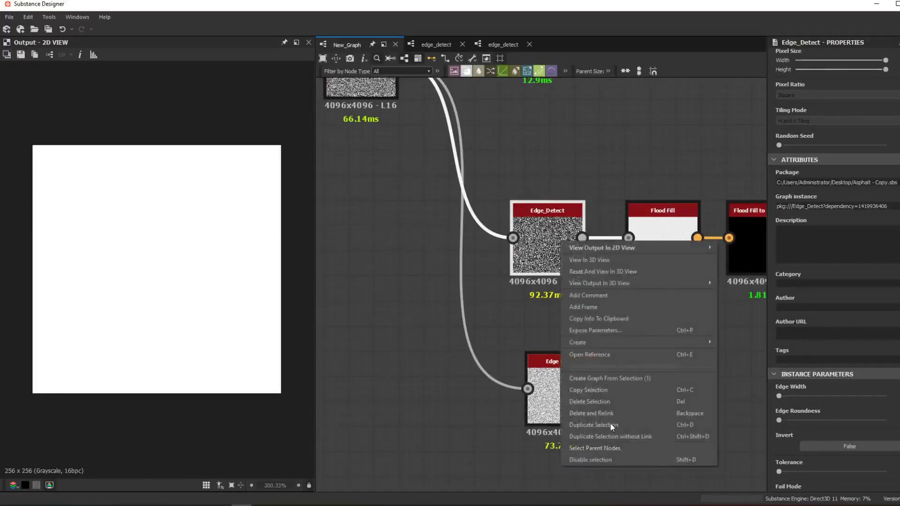
{"action": "left_click", "coordinate": [615, 355]}
{"action": "middle_click_drag", "start_coordinate": [488, 366], "coordinate": [652, 369]}
{"action": "scroll", "coordinate": [494, 303], "scroll_direction": "up", "scroll_amount": 6}
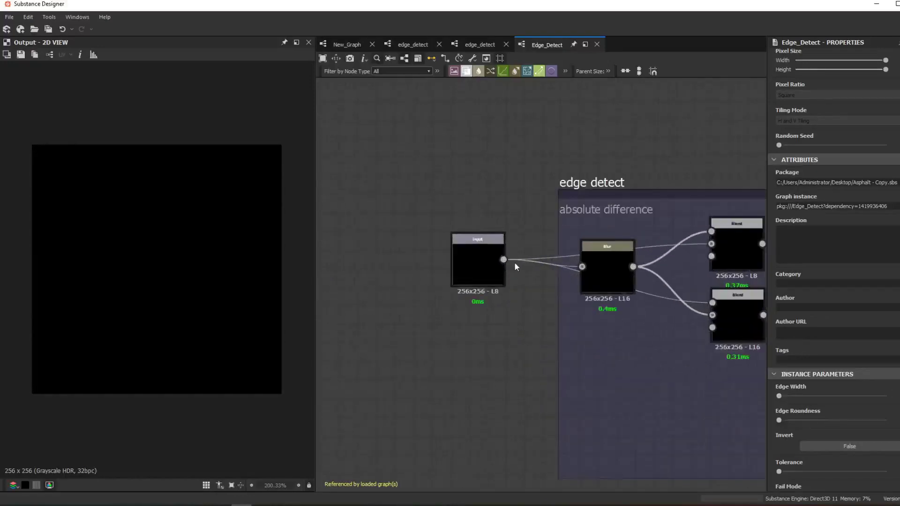
Show the custom Edge_Detect graph's input parameters and expand Edge Width to view its identifier.
{"action": "middle_click_drag", "start_coordinate": [572, 251], "coordinate": [452, 267]}
{"action": "scroll", "coordinate": [490, 255], "scroll_direction": "down", "scroll_amount": 2}
{"action": "middle_click_drag", "start_coordinate": [750, 286], "coordinate": [485, 264]}
{"action": "double_click", "coordinate": [684, 445]}
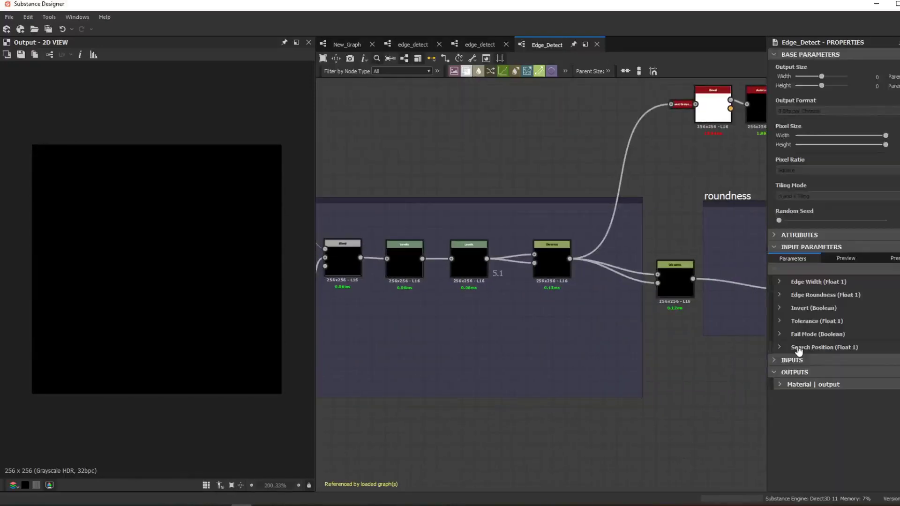
{"action": "left_click", "coordinate": [780, 281]}
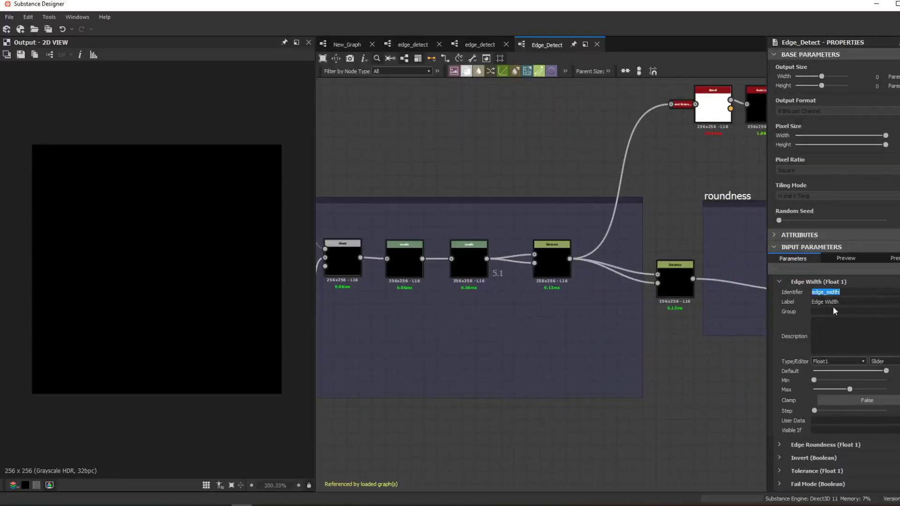
{"action": "mouse_move", "coordinate": [540, 296]}
{"action": "middle_mouse_down"}
{"action": "mouse_move", "coordinate": [383, 300]}
{"action": "mouse_move", "coordinate": [544, 306]}
{"action": "middle_mouse_up"}
{"action": "middle_click_drag", "start_coordinate": [485, 284], "coordinate": [732, 314]}
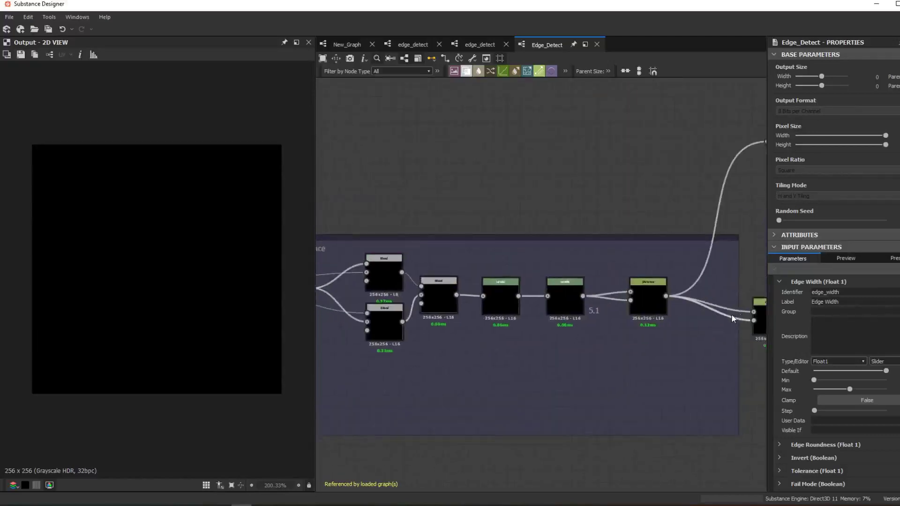
Open the Maximum Distance function of the edge detect section's Distance node and examine its edge_width, Subtraction and Float 1 nodes.
{"action": "left_click", "coordinate": [648, 300]}
{"action": "left_click", "coordinate": [802, 273]}
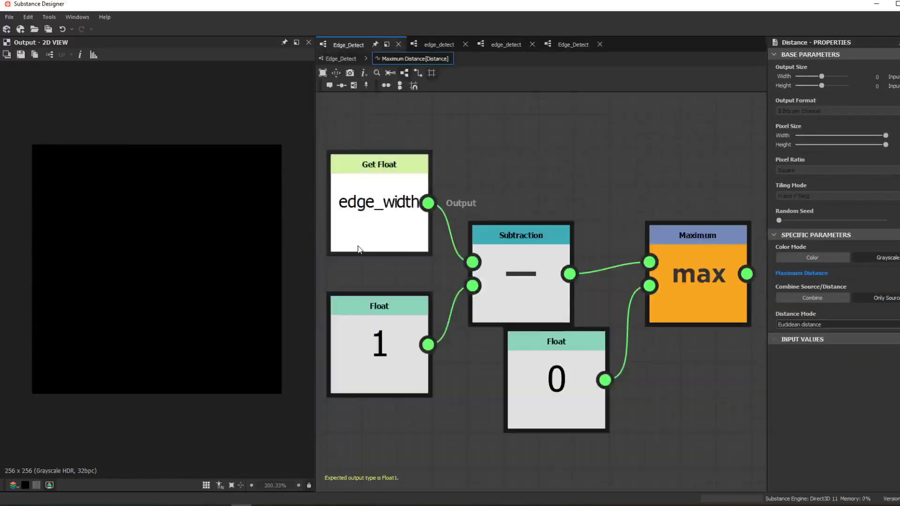
{"action": "left_click", "coordinate": [385, 227]}
{"action": "left_click", "coordinate": [543, 316]}
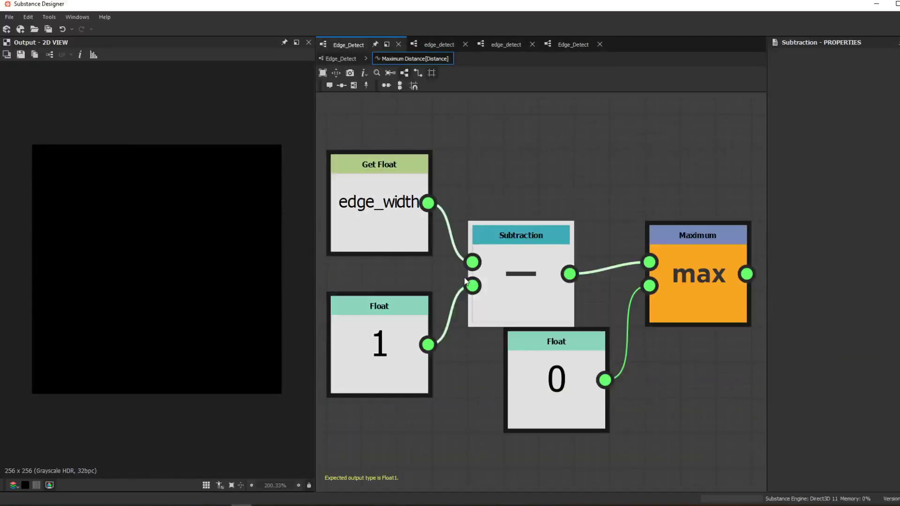
{"action": "left_click", "coordinate": [407, 343]}
{"action": "middle_click_drag", "start_coordinate": [617, 357], "coordinate": [573, 346]}
Space out the Float 0 and Maximum nodes in the Maximum Distance function and return to the Edge_Detect graph.
{"action": "left_click_drag", "start_coordinate": [537, 357], "coordinate": [537, 393]}
{"action": "mouse_move", "coordinate": [663, 262]}
{"action": "left_mouse_down"}
{"action": "mouse_move", "coordinate": [665, 296]}
{"action": "mouse_move", "coordinate": [665, 278]}
{"action": "left_mouse_up"}
{"action": "middle_click_drag", "start_coordinate": [505, 355], "coordinate": [536, 341]}
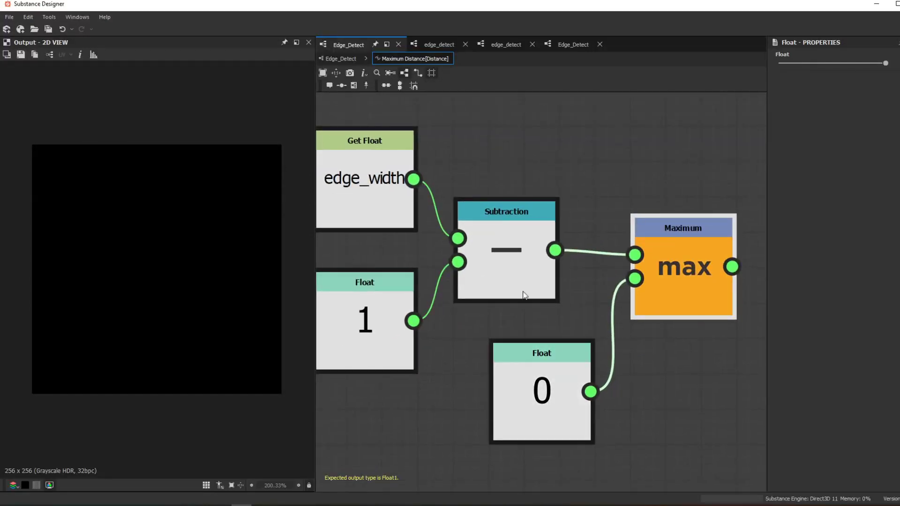
{"action": "left_click", "coordinate": [340, 58]}
View the Distance node's output and bring up the Edge_Detect graph's input parameters beside the roundness section.
{"action": "scroll", "coordinate": [525, 311], "scroll_direction": "up", "scroll_amount": 3}
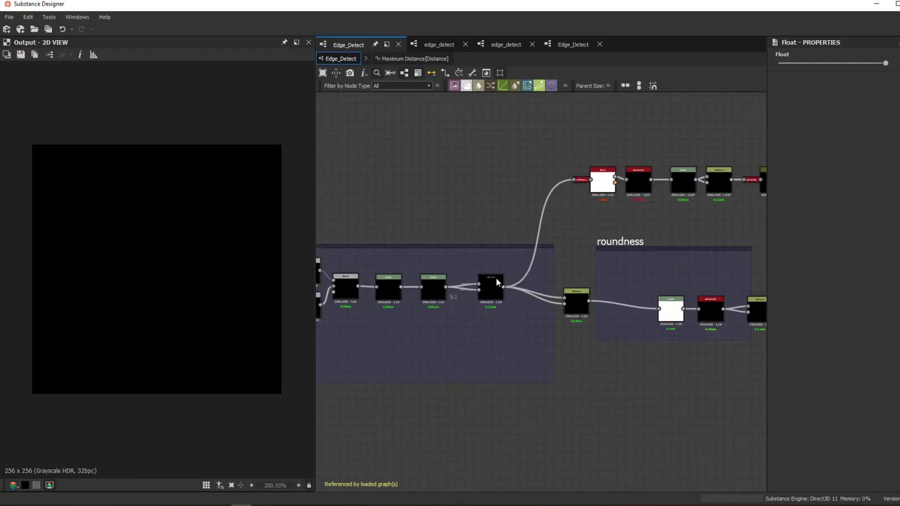
{"action": "left_click", "coordinate": [492, 285]}
{"action": "left_click", "coordinate": [682, 406]}
{"action": "middle_click_drag", "start_coordinate": [682, 406], "coordinate": [538, 392]}
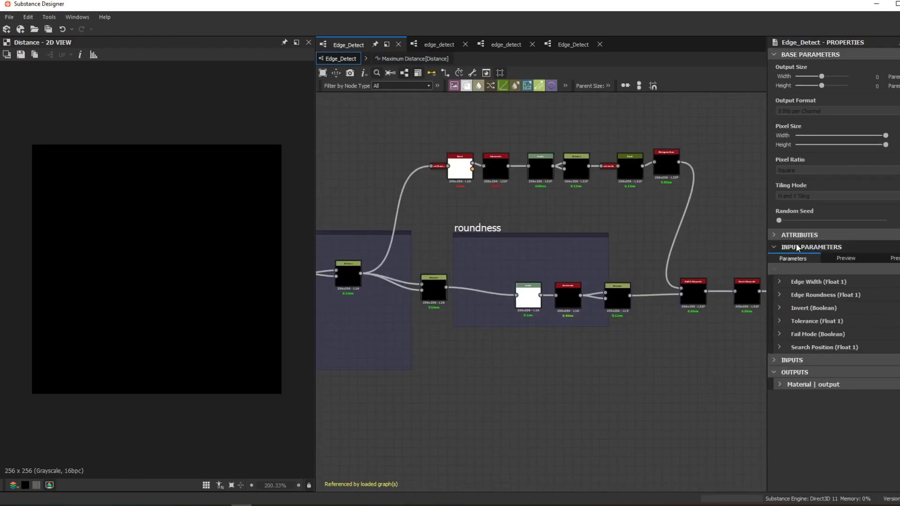
Examine the Edge_Detect graph's Edge Roundness, Invert and Fail Mode parameter definitions, collapsing each one again.
{"action": "left_click", "coordinate": [792, 295]}
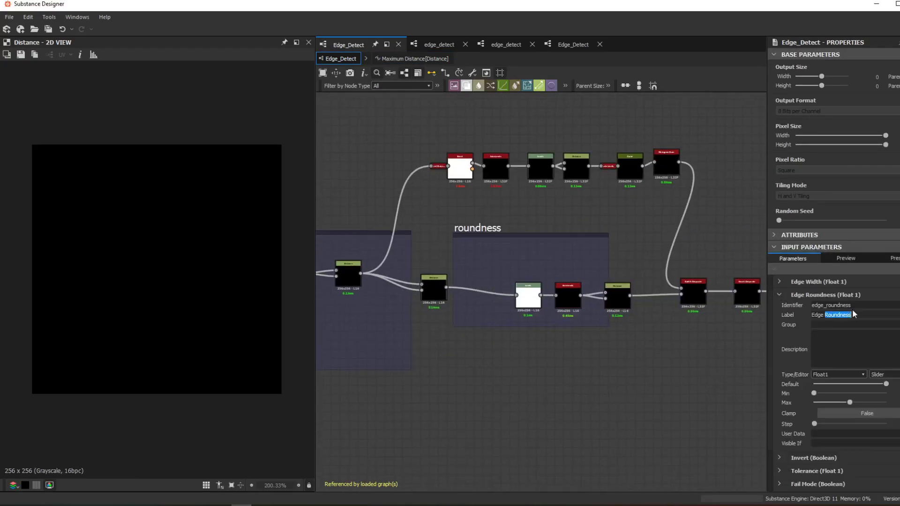
{"action": "left_click", "coordinate": [792, 295]}
{"action": "left_click", "coordinate": [781, 309]}
{"action": "left_click", "coordinate": [782, 309]}
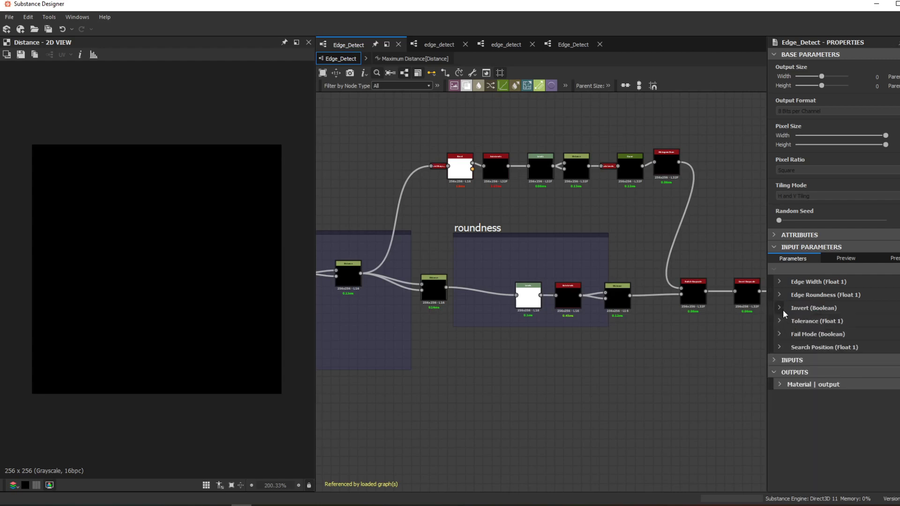
{"action": "left_click", "coordinate": [783, 309]}
{"action": "left_click", "coordinate": [783, 313]}
{"action": "left_click", "coordinate": [778, 336]}
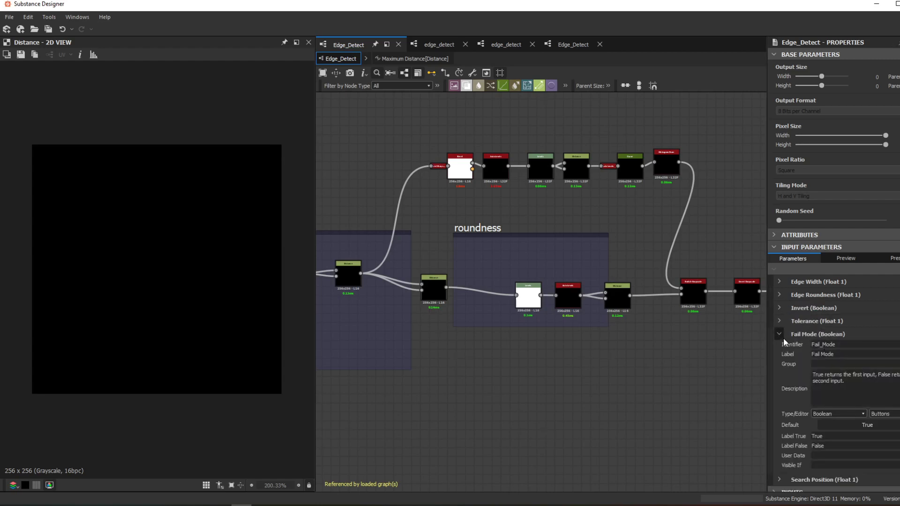
{"action": "left_click", "coordinate": [779, 335]}
View the Switch Grayscale node's output and highlight the Bevel-to-Histogram Scan branch that feeds its first input.
{"action": "scroll", "coordinate": [597, 255], "scroll_direction": "up", "scroll_amount": 8}
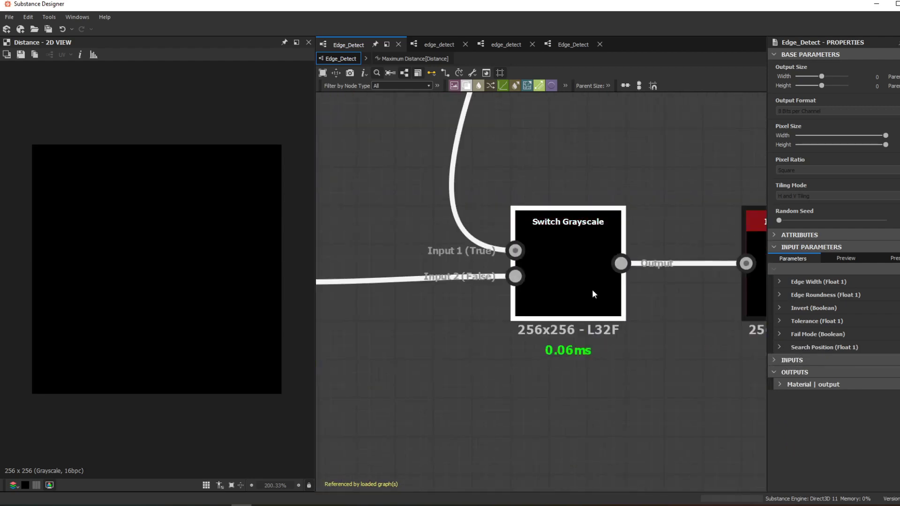
{"action": "double_click", "coordinate": [592, 291]}
{"action": "scroll", "coordinate": [519, 278], "scroll_direction": "down", "scroll_amount": 4}
{"action": "middle_click_drag", "start_coordinate": [448, 154], "coordinate": [484, 242]}
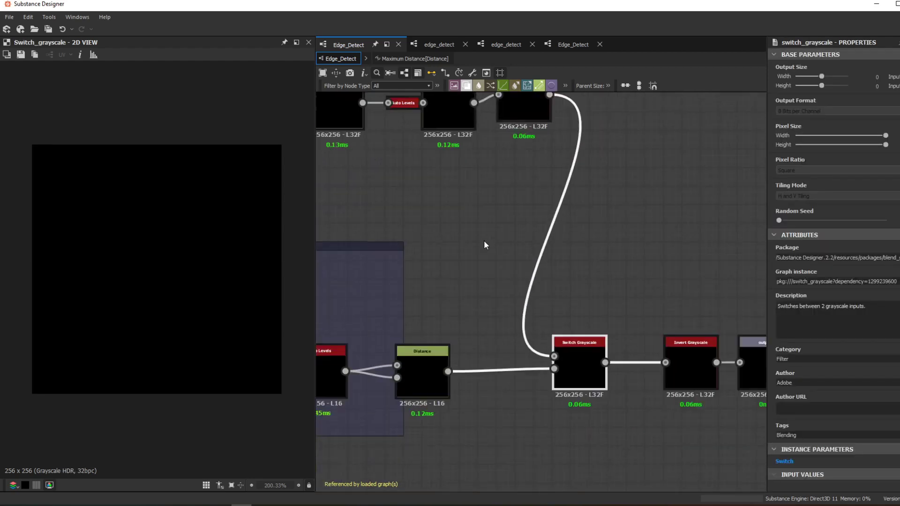
{"action": "scroll", "coordinate": [484, 244], "scroll_direction": "down", "scroll_amount": 4}
{"action": "middle_click_drag", "start_coordinate": [443, 327], "coordinate": [544, 361]}
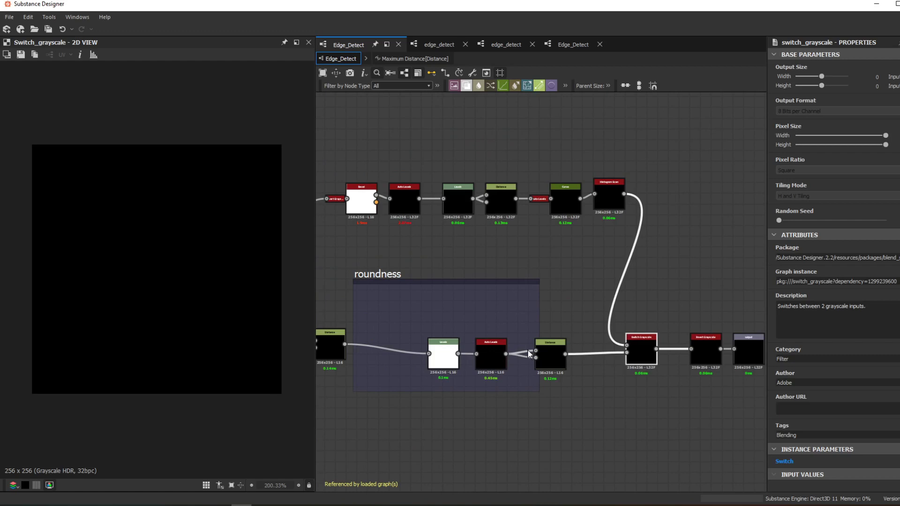
{"action": "scroll", "coordinate": [428, 281], "scroll_direction": "down", "scroll_amount": 3}
{"action": "middle_click_drag", "start_coordinate": [428, 281], "coordinate": [503, 288]}
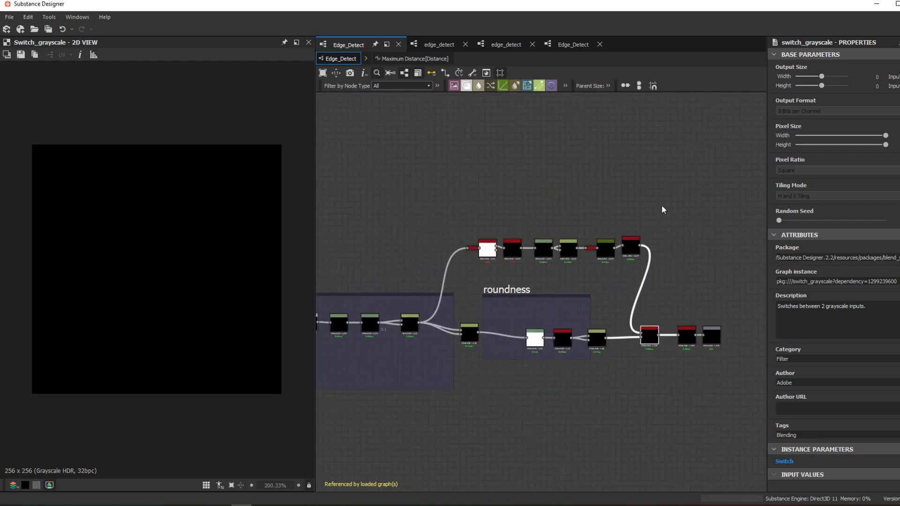
{"action": "left_click_drag", "start_coordinate": [657, 206], "coordinate": [471, 259]}
Add a Cells 4 node near the graph's input node, before the edge detect section.
{"action": "mouse_move", "coordinate": [531, 293]}
{"action": "middle_mouse_down"}
{"action": "mouse_move", "coordinate": [649, 293]}
{"action": "mouse_move", "coordinate": [714, 280]}
{"action": "middle_mouse_up"}
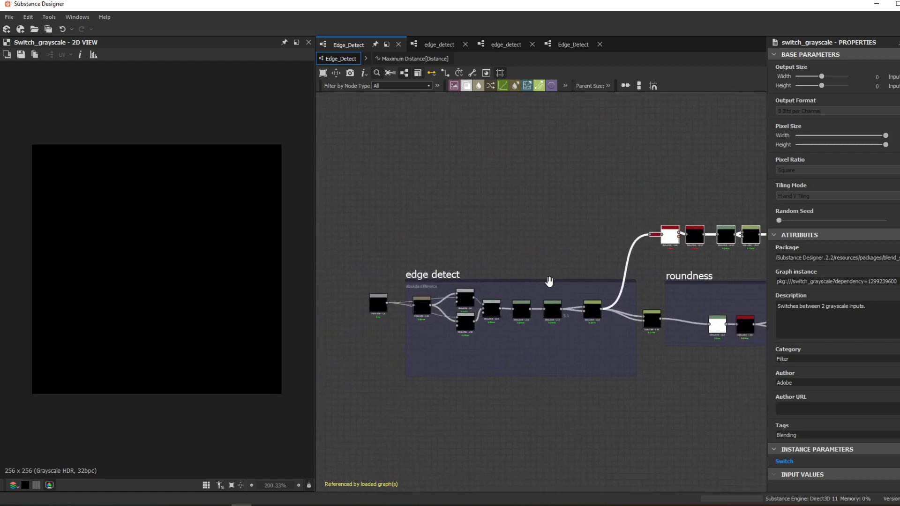
{"action": "mouse_move", "coordinate": [425, 281]}
{"action": "middle_mouse_down"}
{"action": "mouse_move", "coordinate": [426, 272]}
{"action": "mouse_move", "coordinate": [570, 279]}
{"action": "middle_mouse_up"}
{"action": "scroll", "coordinate": [499, 346], "scroll_direction": "up", "scroll_amount": 3}
{"action": "key", "text": "space"}
{"action": "type", "text": "cells"}
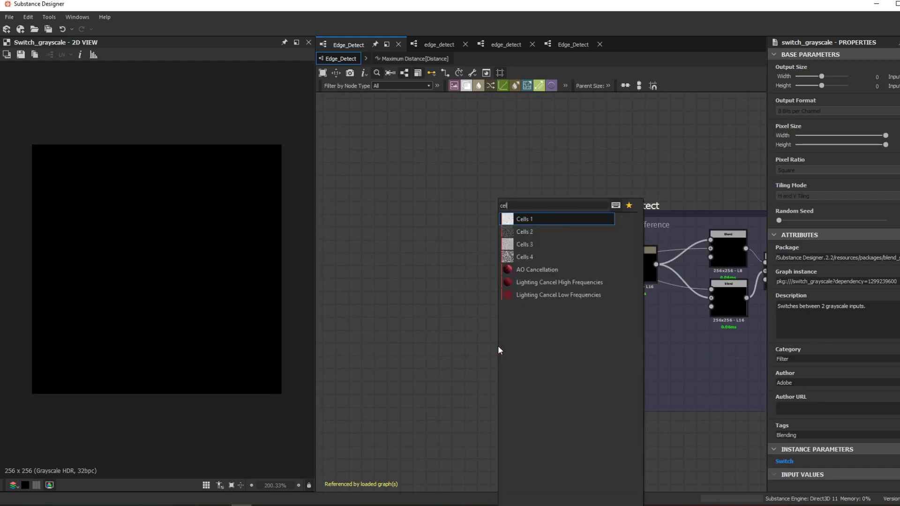
{"action": "key", "text": "Down"}
{"action": "key", "text": "Down"}
{"action": "key", "text": "Down"}
{"action": "key", "text": "Return"}
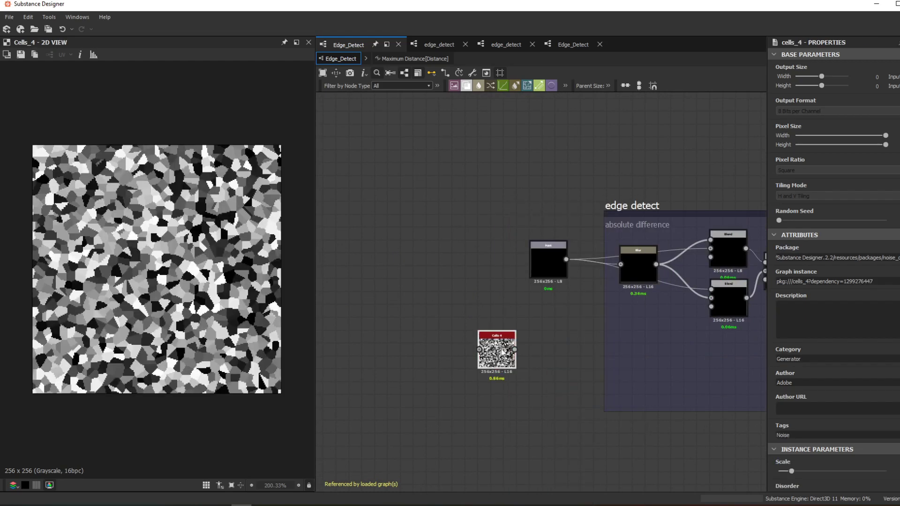
Place the Cells 4 node directly below the input node and transfer all of the input's output connections to it.
{"action": "scroll", "coordinate": [567, 290], "scroll_direction": "up", "scroll_amount": 5}
{"action": "left_click_drag", "start_coordinate": [380, 372], "coordinate": [524, 310]}
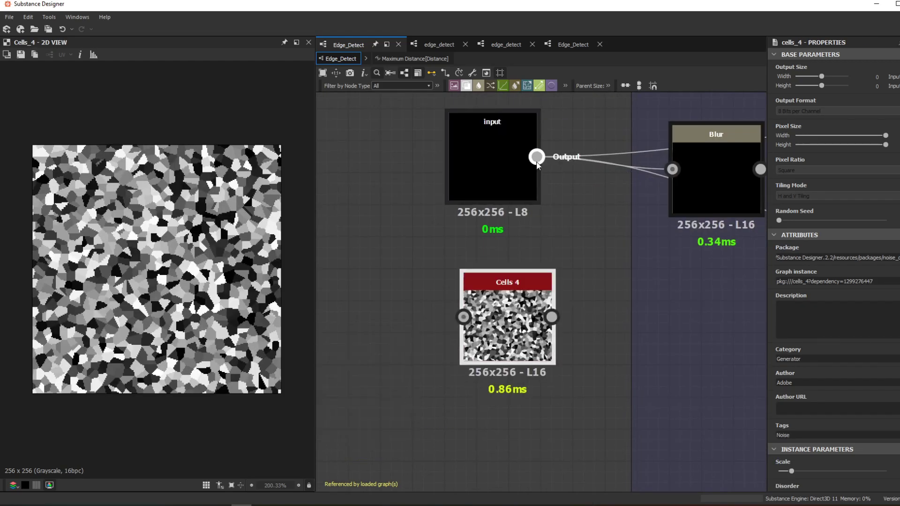
{"action": "left_click_drag", "start_coordinate": [536, 157], "coordinate": [551, 317], "text": "shift"}
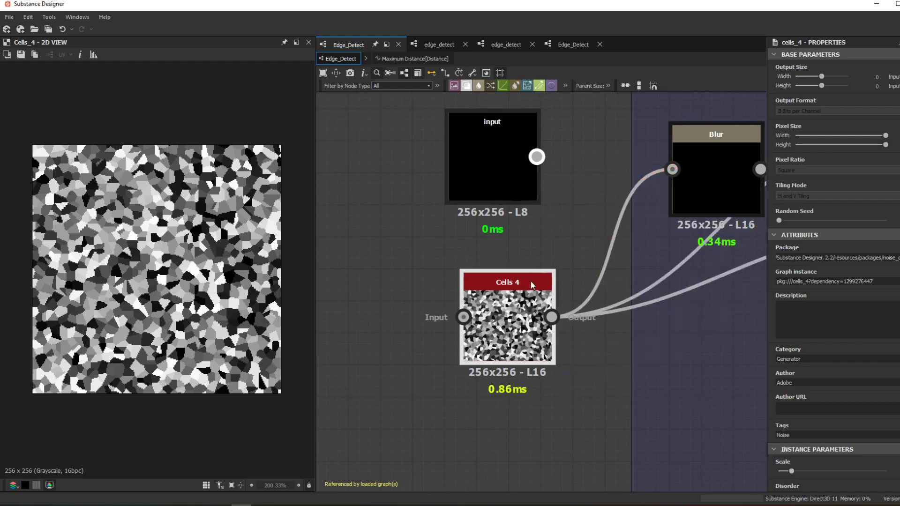
View in turn the outputs of the two Levels nodes and the Distance node in the edge detect section.
{"action": "scroll", "coordinate": [542, 379], "scroll_direction": "down", "scroll_amount": 4}
{"action": "scroll", "coordinate": [543, 377], "scroll_direction": "down", "scroll_amount": 1}
{"action": "middle_click_drag", "start_coordinate": [723, 318], "coordinate": [468, 304]}
{"action": "double_click", "coordinate": [528, 309]}
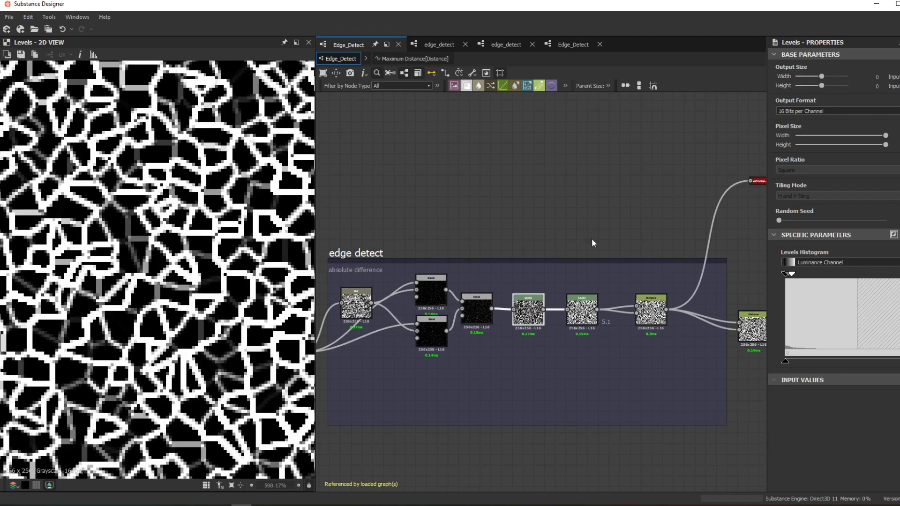
{"action": "double_click", "coordinate": [591, 322]}
{"action": "double_click", "coordinate": [642, 318]}
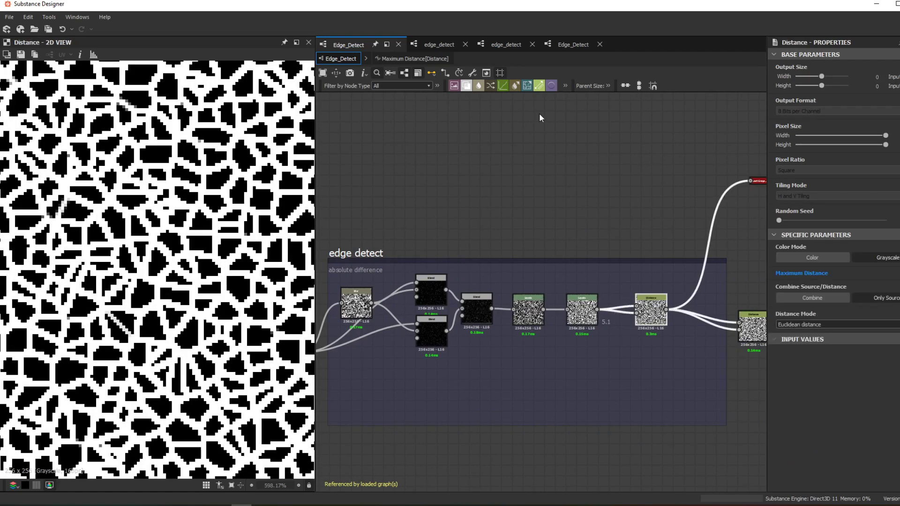
Set both the width and height of the Edge_Detect graph's output size to 2.
{"action": "left_click", "coordinate": [589, 161]}
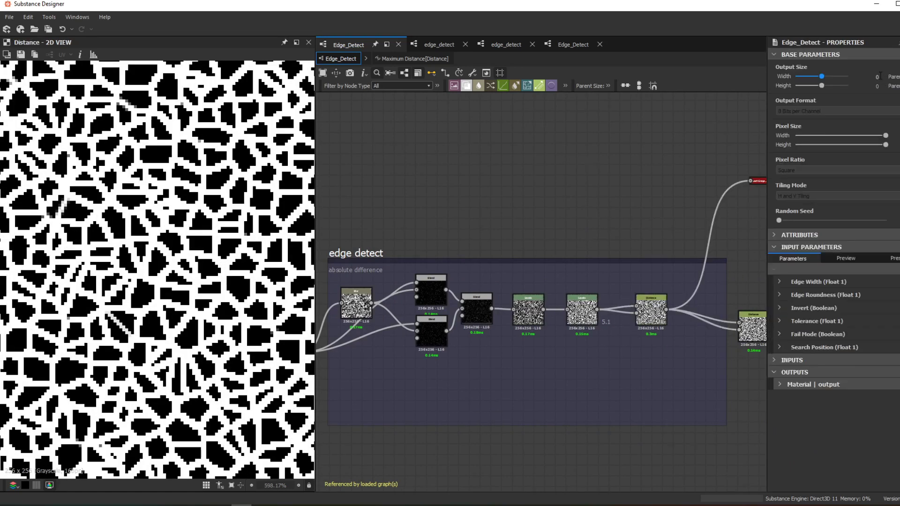
{"action": "type", "text": "2"}
{"action": "key", "text": "Return"}
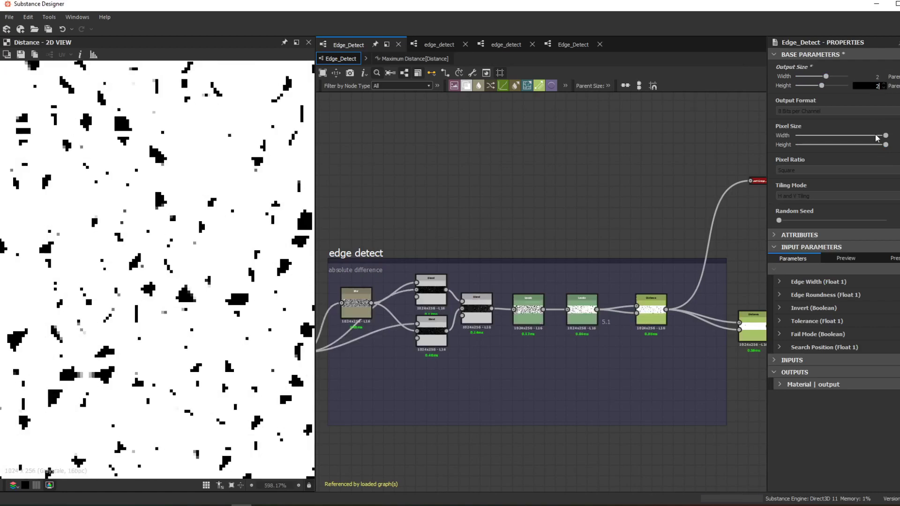
{"action": "scroll", "coordinate": [229, 360], "scroll_direction": "down", "scroll_amount": 10}
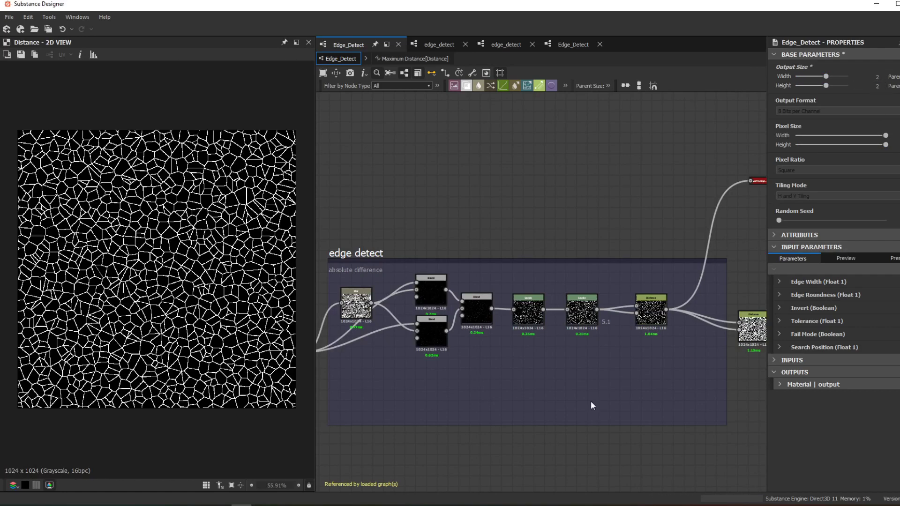
View the output of the Invert Grayscale node docked to Bevel and inspect the cell outlines up close.
{"action": "middle_click_drag", "start_coordinate": [688, 330], "coordinate": [325, 419]}
{"action": "scroll", "coordinate": [409, 300], "scroll_direction": "up", "scroll_amount": 8}
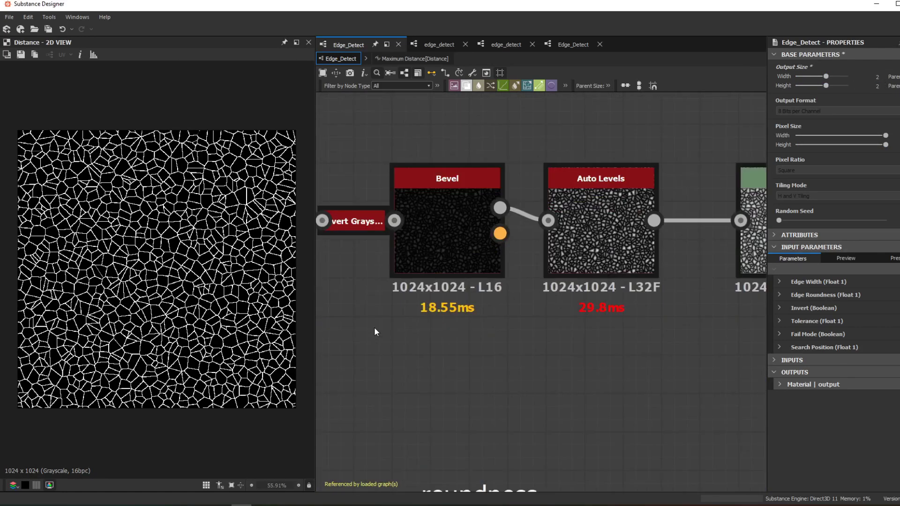
{"action": "middle_click_drag", "start_coordinate": [339, 190], "coordinate": [426, 244]}
{"action": "double_click", "coordinate": [428, 247]}
{"action": "scroll", "coordinate": [144, 294], "scroll_direction": "up", "scroll_amount": 9}
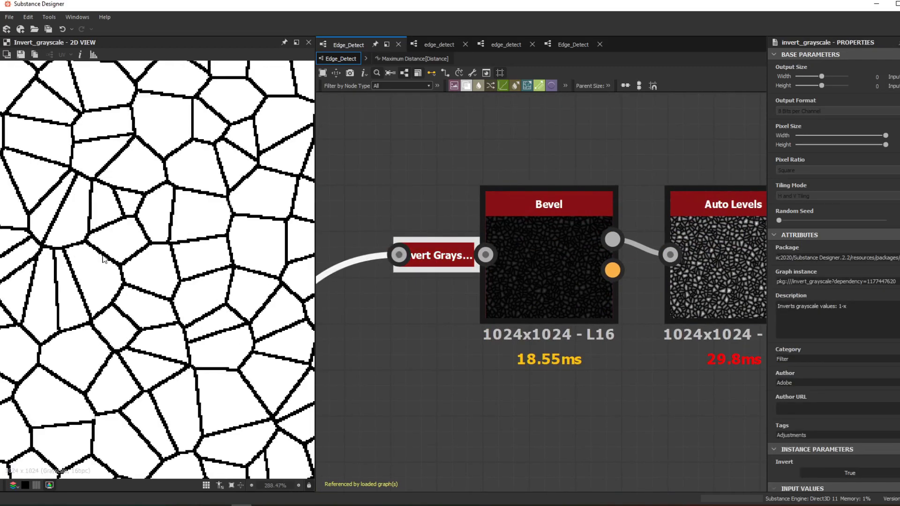
Undock the Invert Grayscale node from Bevel, move it clear of the branch and inspect its output closely.
{"action": "key", "text": "d"}
{"action": "scroll", "coordinate": [552, 370], "scroll_direction": "down", "scroll_amount": 3}
{"action": "scroll", "coordinate": [551, 375], "scroll_direction": "down", "scroll_amount": 3}
{"action": "left_click_drag", "start_coordinate": [401, 446], "coordinate": [349, 291]}
{"action": "scroll", "coordinate": [188, 281], "scroll_direction": "up", "scroll_amount": 5}
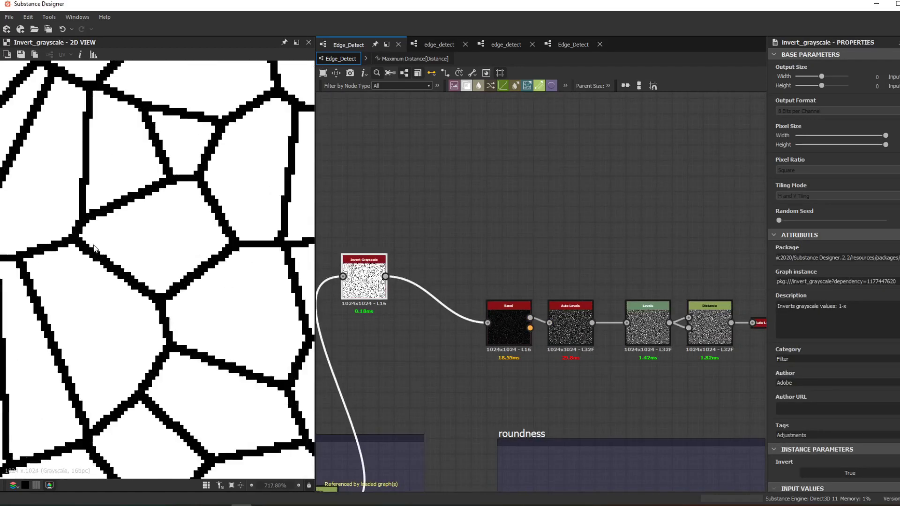
{"action": "middle_click_drag", "start_coordinate": [452, 345], "coordinate": [440, 344]}
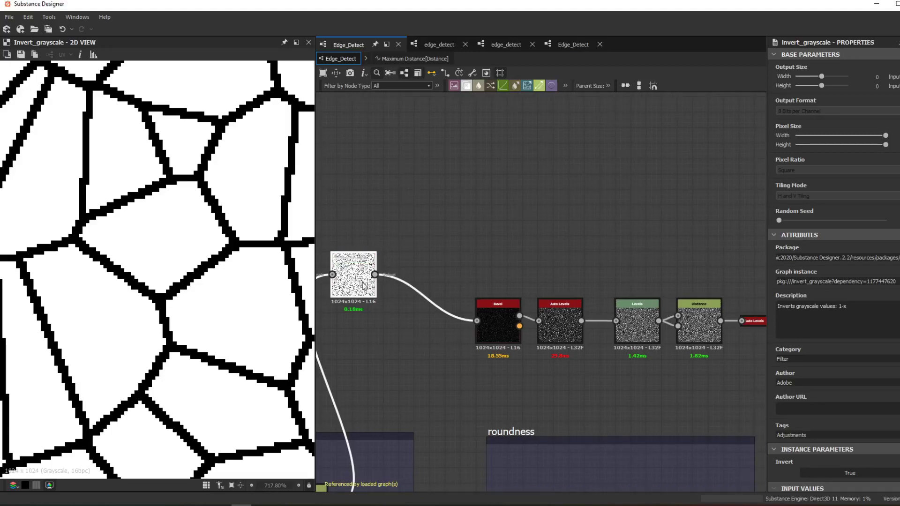
View the Bevel node's height output, raise its Distance slightly and inspect the cell shading.
{"action": "double_click", "coordinate": [482, 319]}
{"action": "scroll", "coordinate": [118, 312], "scroll_direction": "down", "scroll_amount": 4}
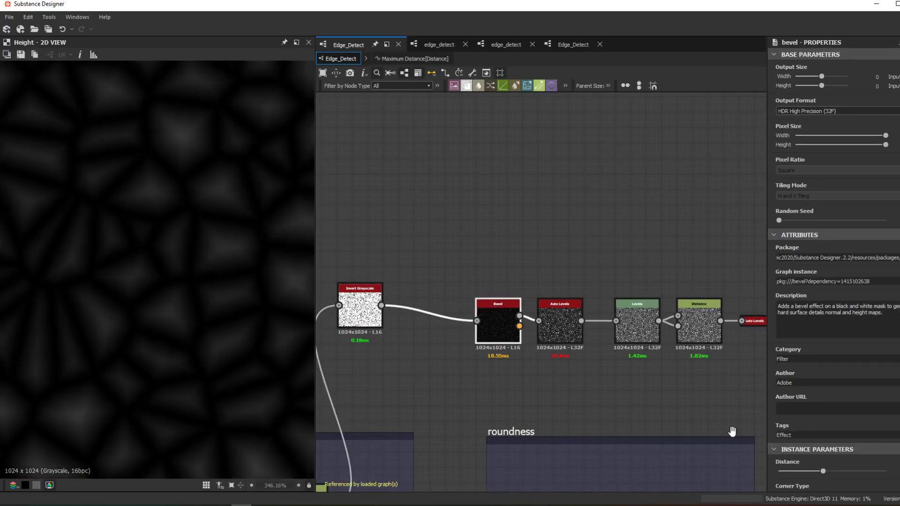
{"action": "scroll", "coordinate": [849, 434], "scroll_direction": "down", "scroll_amount": 3}
{"action": "mouse_move", "coordinate": [825, 318]}
{"action": "left_mouse_down"}
{"action": "mouse_move", "coordinate": [844, 319]}
{"action": "mouse_move", "coordinate": [828, 322]}
{"action": "left_mouse_up"}
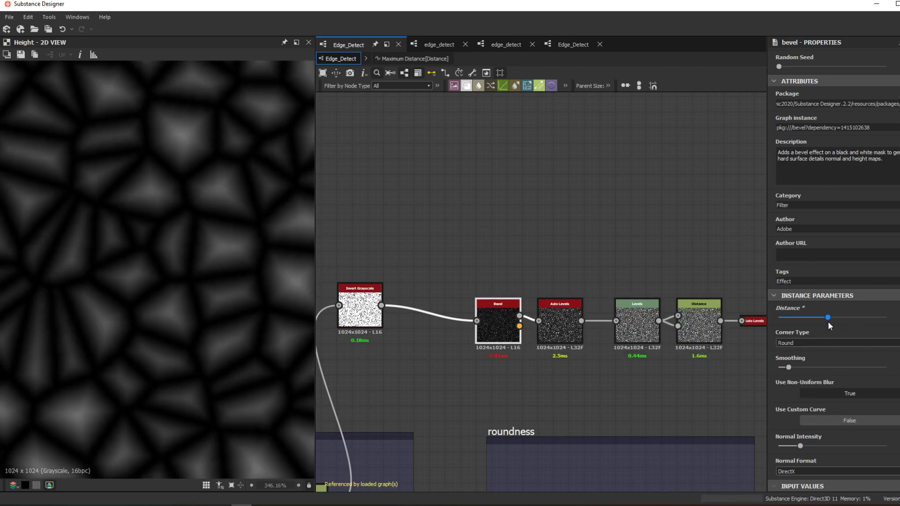
{"action": "scroll", "coordinate": [117, 317], "scroll_direction": "down", "scroll_amount": 2}
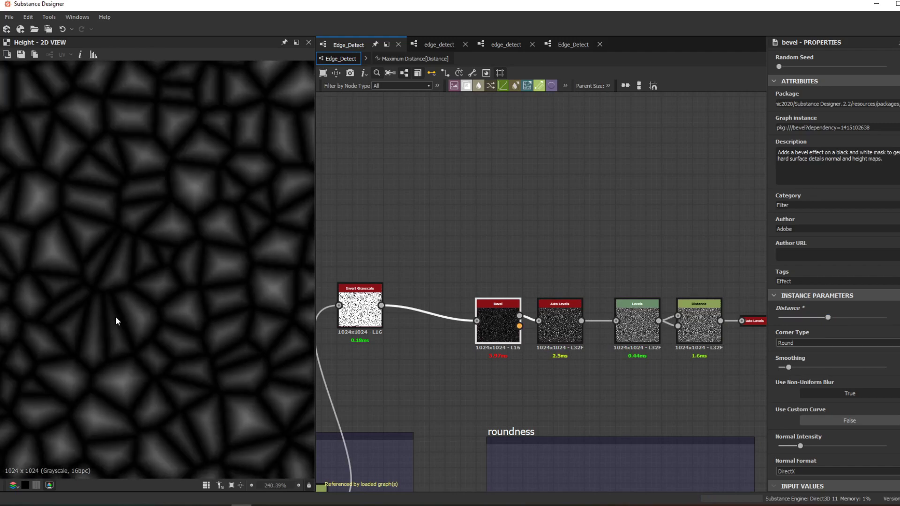
{"action": "middle_click_drag", "start_coordinate": [224, 375], "coordinate": [172, 340]}
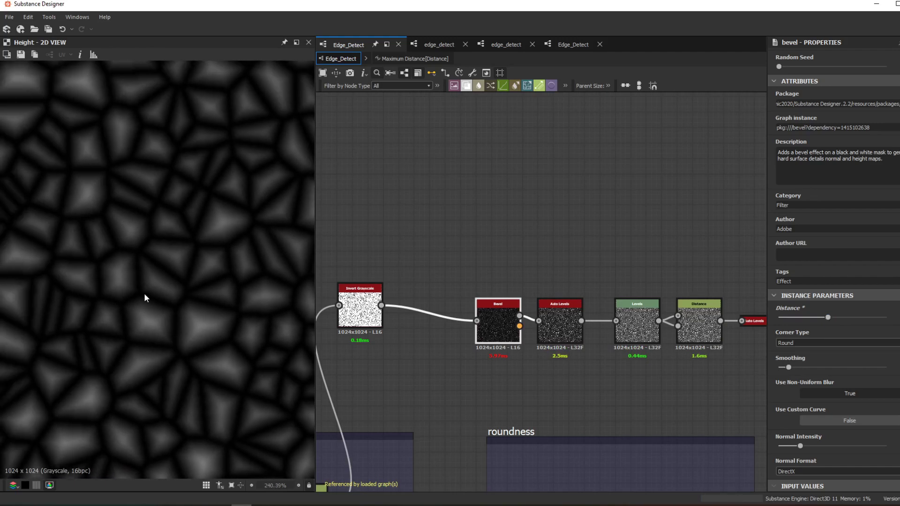
{"action": "scroll", "coordinate": [145, 293], "scroll_direction": "up", "scroll_amount": 8}
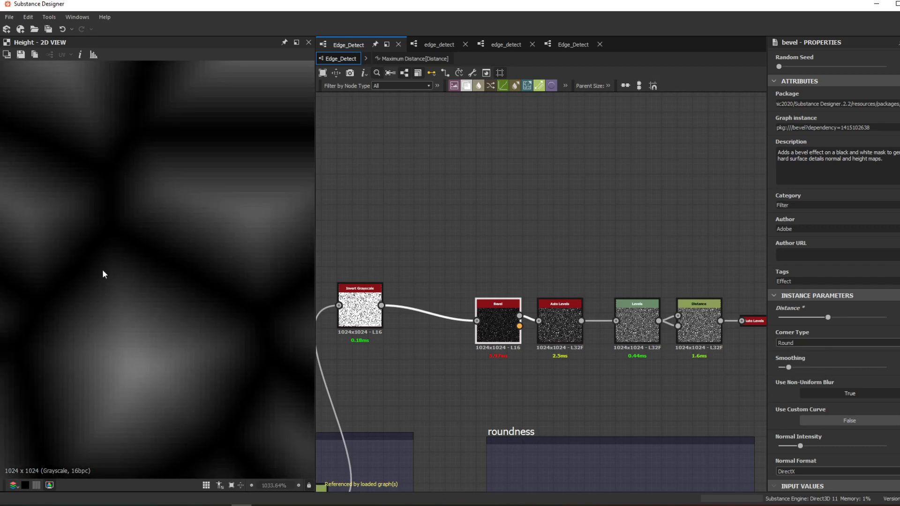
Increase the Bevel node's Smoothing and reduce its Distance, comparing the softened cells.
{"action": "left_click_drag", "start_coordinate": [784, 366], "coordinate": [800, 368]}
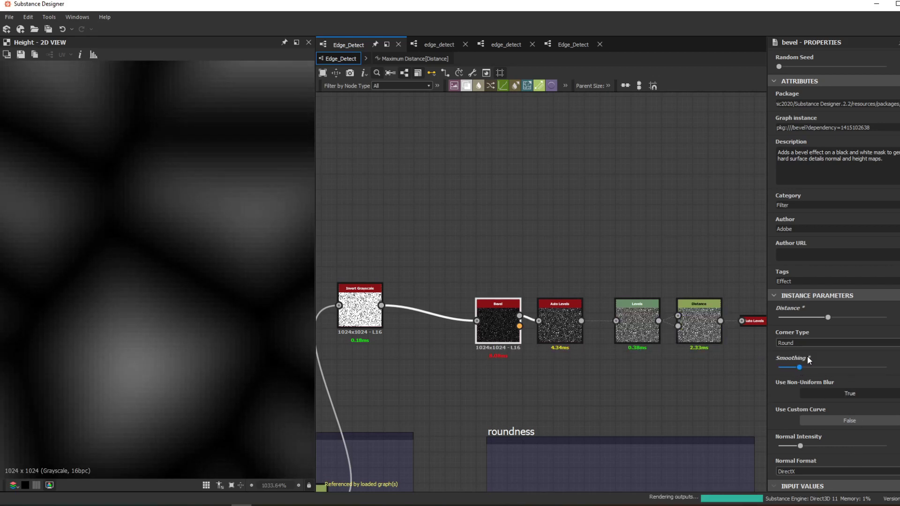
{"action": "left_click_drag", "start_coordinate": [827, 318], "coordinate": [816, 321]}
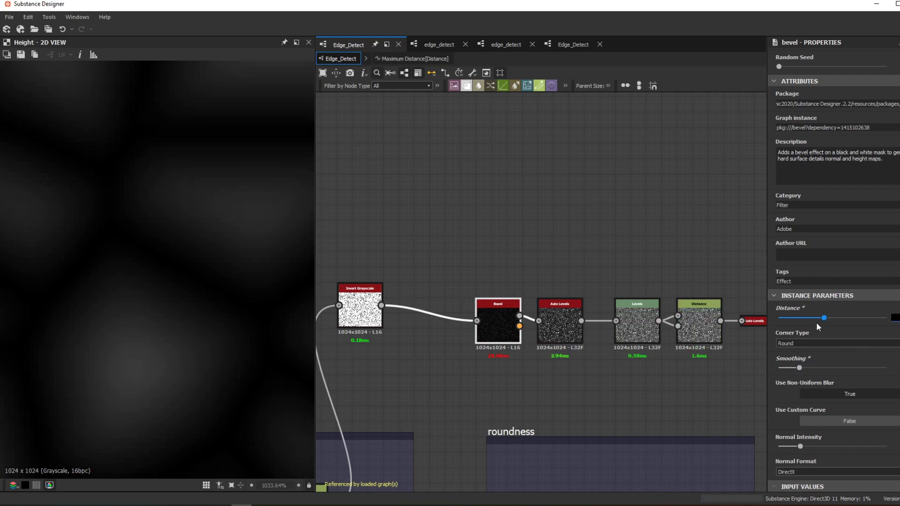
{"action": "scroll", "coordinate": [112, 425], "scroll_direction": "up", "scroll_amount": 1}
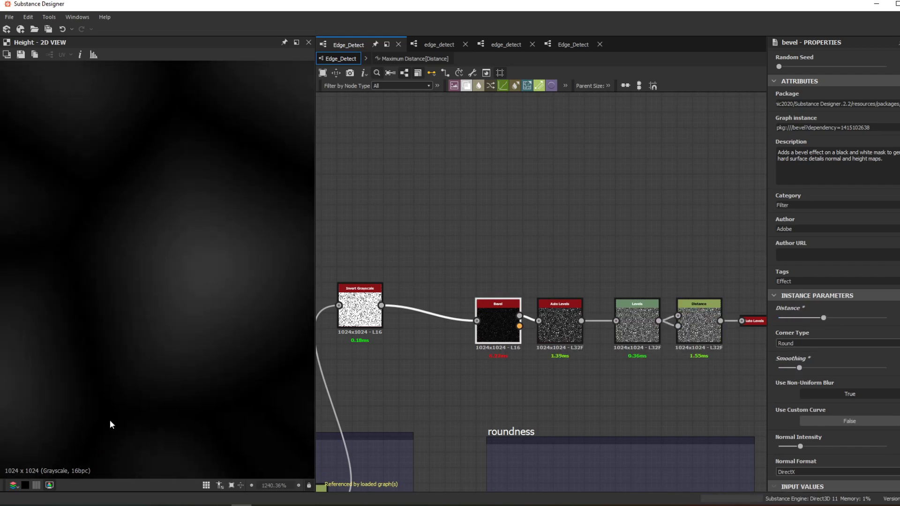
{"action": "scroll", "coordinate": [197, 352], "scroll_direction": "down", "scroll_amount": 6}
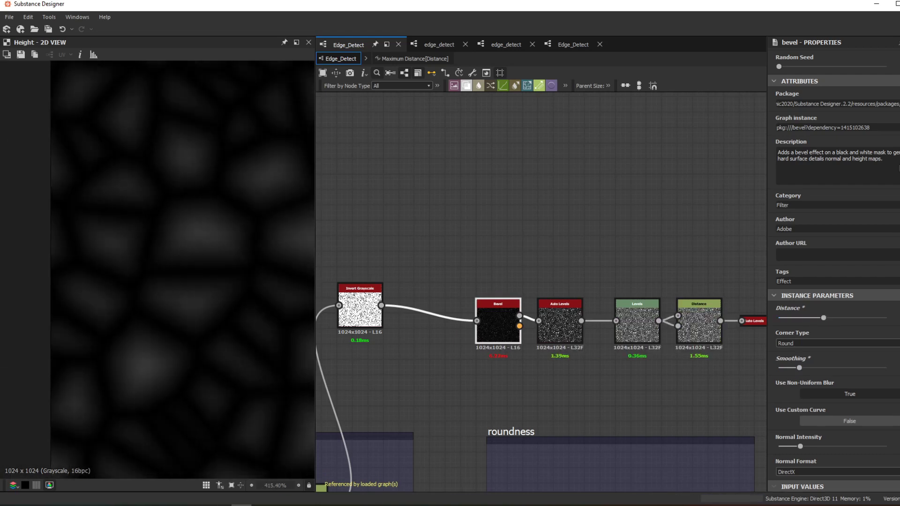
Show the Bevel node's output format options and keep HDR High Precision (32F).
{"action": "scroll", "coordinate": [842, 179], "scroll_direction": "up", "scroll_amount": 4}
{"action": "left_click", "coordinate": [876, 112]}
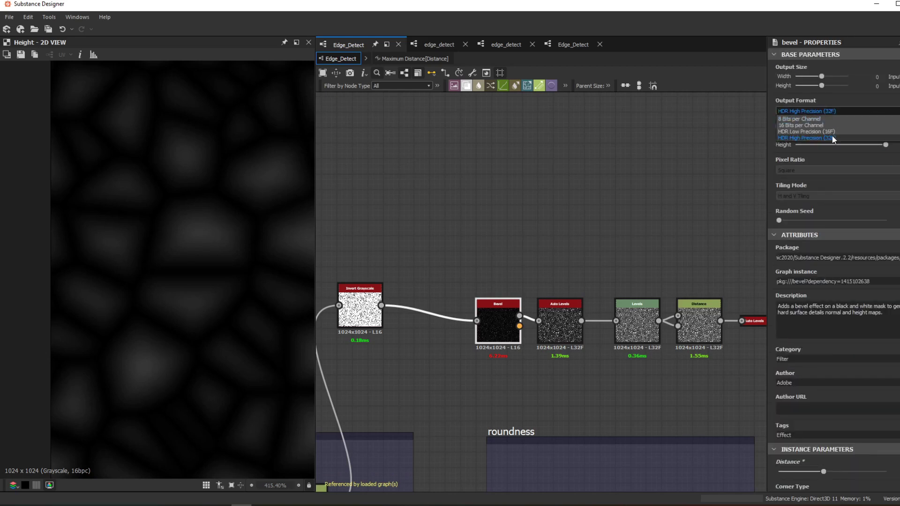
{"action": "left_click", "coordinate": [831, 138]}
View the output of the Auto Levels node after Bevel and inspect the cell gradients up close.
{"action": "middle_click_drag", "start_coordinate": [380, 347], "coordinate": [308, 333]}
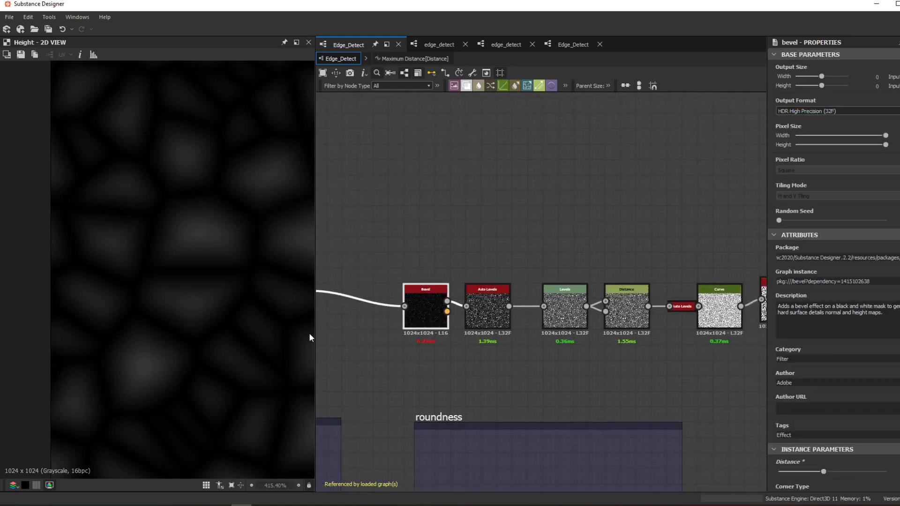
{"action": "scroll", "coordinate": [197, 331], "scroll_direction": "up", "scroll_amount": 2}
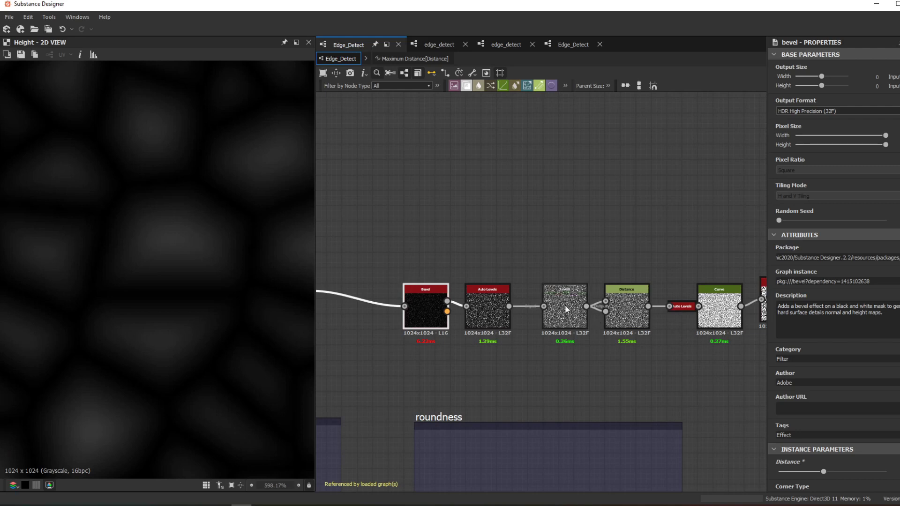
{"action": "double_click", "coordinate": [496, 297]}
{"action": "scroll", "coordinate": [155, 300], "scroll_direction": "down", "scroll_amount": 4}
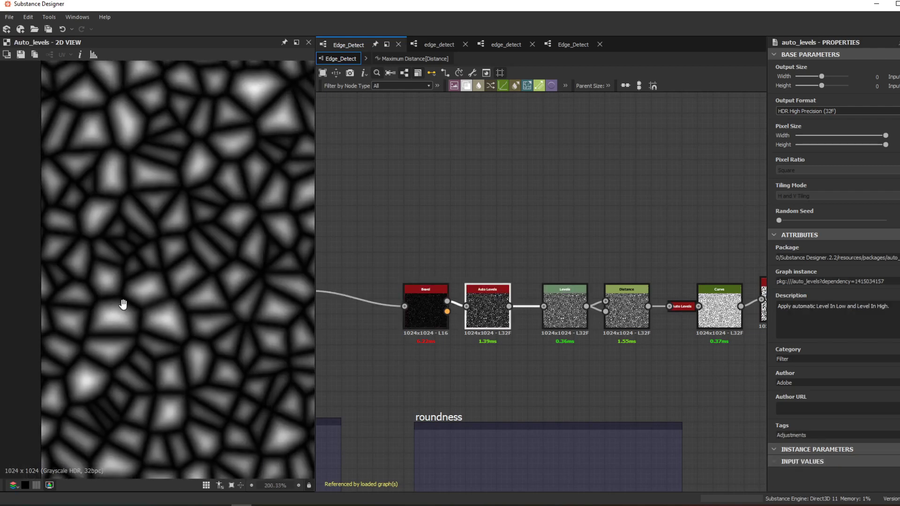
{"action": "scroll", "coordinate": [123, 305], "scroll_direction": "up", "scroll_amount": 5}
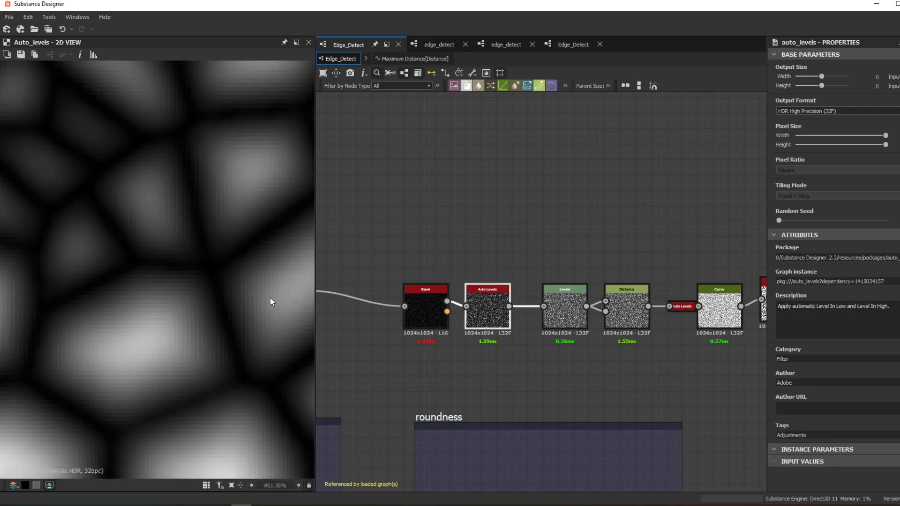
Inspect the Auto Levels cell gradients and view the output of the Levels node that follows.
{"action": "middle_click_drag", "start_coordinate": [270, 301], "coordinate": [136, 331]}
{"action": "middle_click_drag", "start_coordinate": [266, 319], "coordinate": [225, 334]}
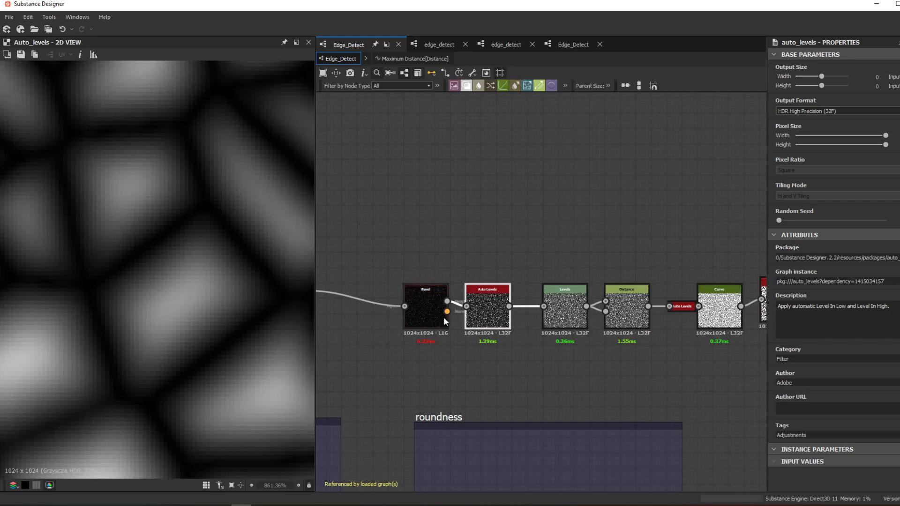
{"action": "double_click", "coordinate": [563, 305]}
{"action": "scroll", "coordinate": [154, 317], "scroll_direction": "up", "scroll_amount": 4}
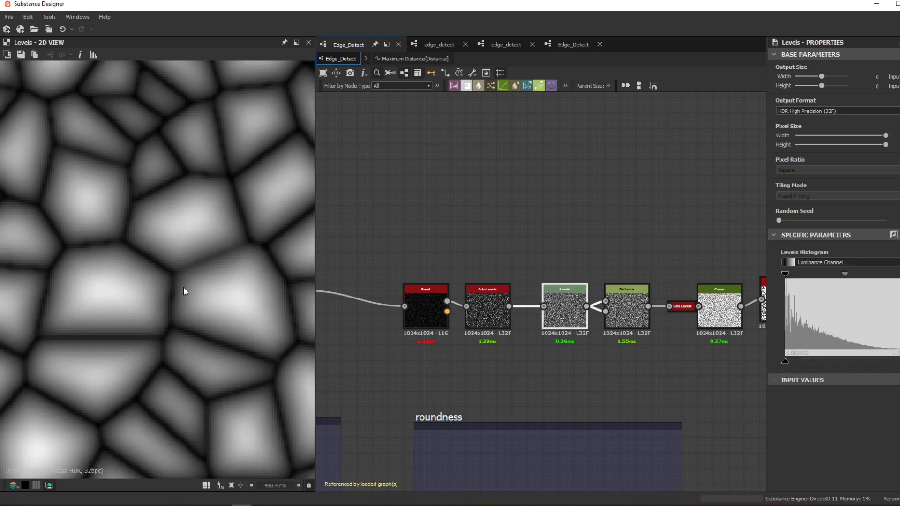
{"action": "middle_click_drag", "start_coordinate": [148, 290], "coordinate": [292, 301]}
View the outputs of the Distance and Curve nodes in the Bevel branch.
{"action": "double_click", "coordinate": [616, 315]}
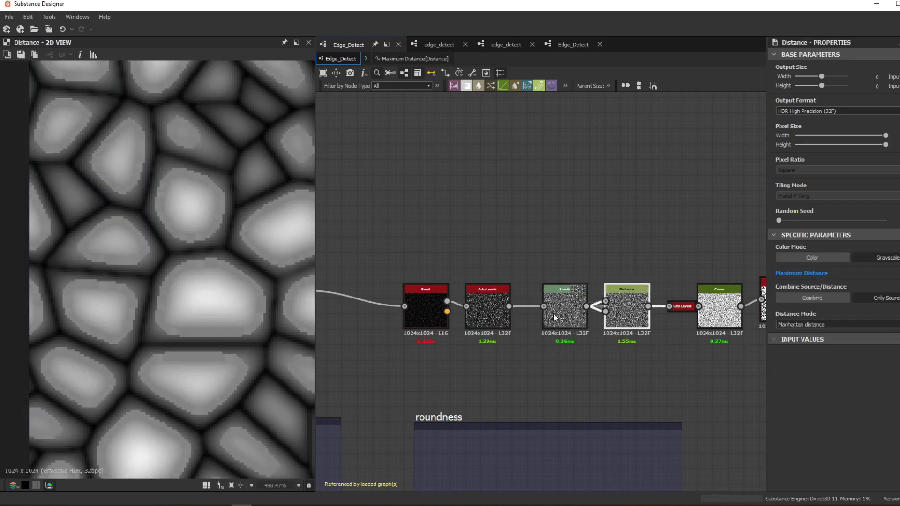
{"action": "scroll", "coordinate": [199, 308], "scroll_direction": "down", "scroll_amount": 2}
{"action": "middle_click_drag", "start_coordinate": [685, 286], "coordinate": [710, 255]}
{"action": "double_click", "coordinate": [640, 304]}
{"action": "scroll", "coordinate": [466, 301], "scroll_direction": "up", "scroll_amount": 1}
{"action": "middle_click_drag", "start_coordinate": [371, 302], "coordinate": [466, 302]}
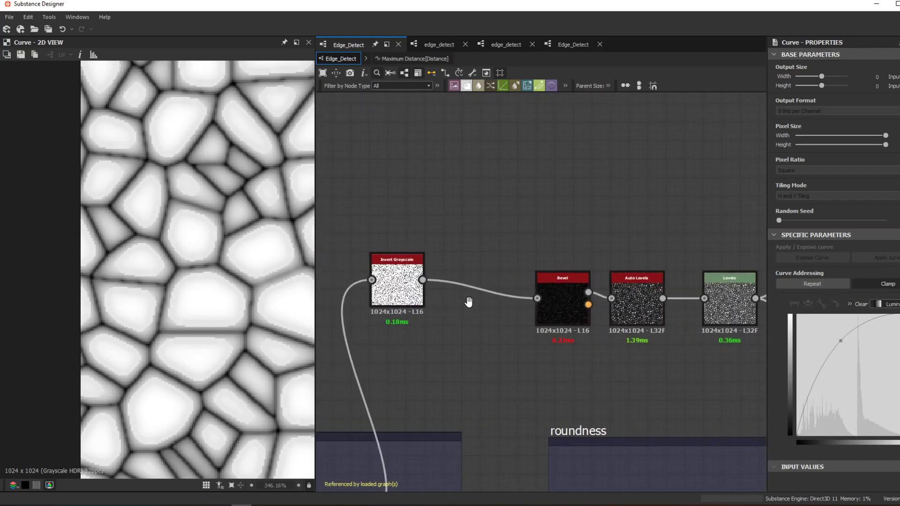
Reduce the Bevel node's Smoothing and view the output of the Auto Levels node that follows it.
{"action": "left_click", "coordinate": [556, 302]}
{"action": "scroll", "coordinate": [795, 421], "scroll_direction": "down", "scroll_amount": 5}
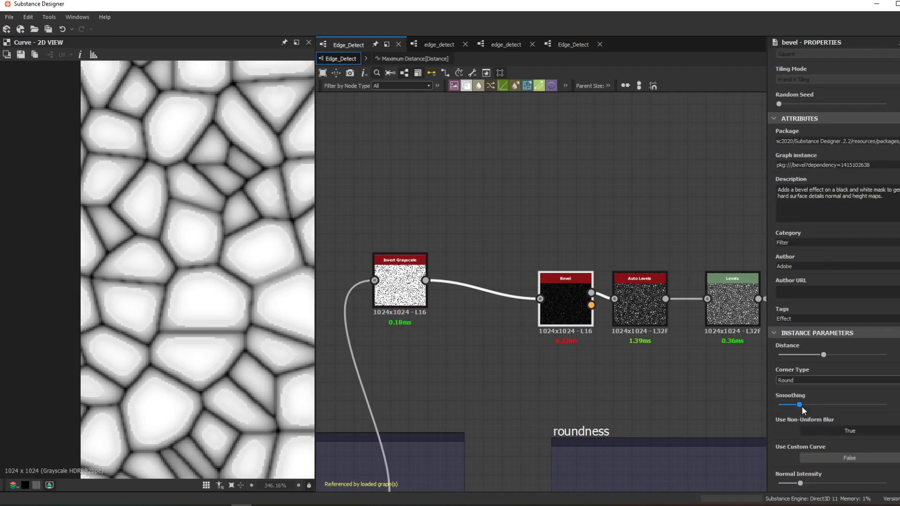
{"action": "mouse_move", "coordinate": [802, 405]}
{"action": "left_mouse_down"}
{"action": "mouse_move", "coordinate": [781, 405]}
{"action": "mouse_move", "coordinate": [789, 407]}
{"action": "left_mouse_up"}
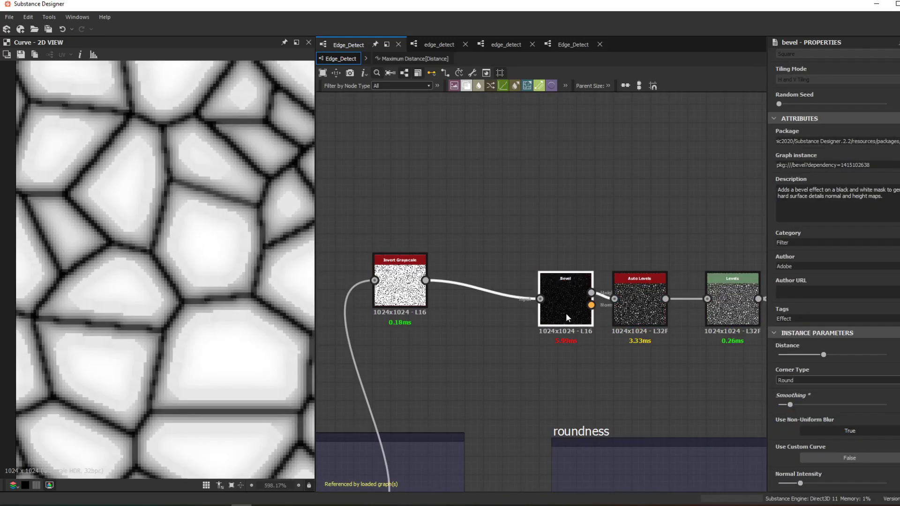
{"action": "double_click", "coordinate": [641, 299]}
{"action": "middle_click_drag", "start_coordinate": [643, 297], "coordinate": [383, 302]}
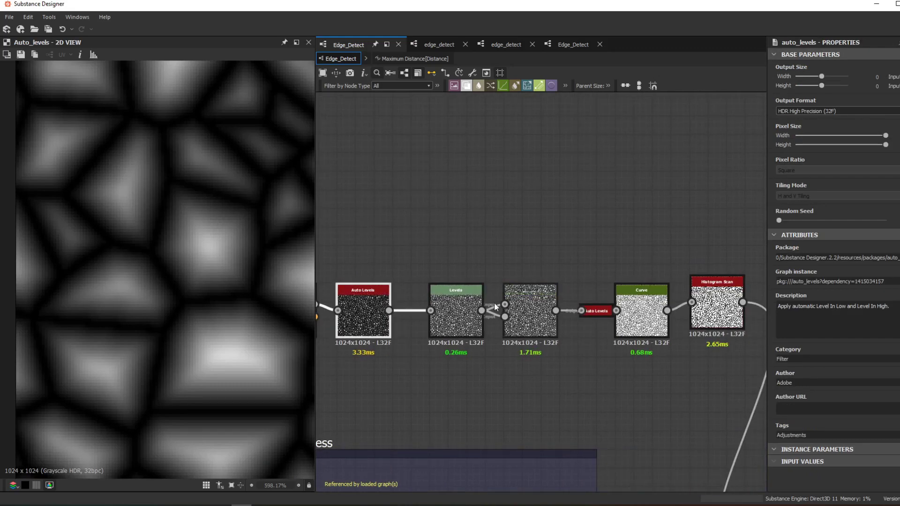
{"action": "middle_click_drag", "start_coordinate": [494, 304], "coordinate": [554, 304]}
View the Bevel node's height output, add a Levels node above it and connect the height output to it.
{"action": "double_click", "coordinate": [366, 314]}
{"action": "key", "text": "space"}
{"action": "type", "text": "h"}
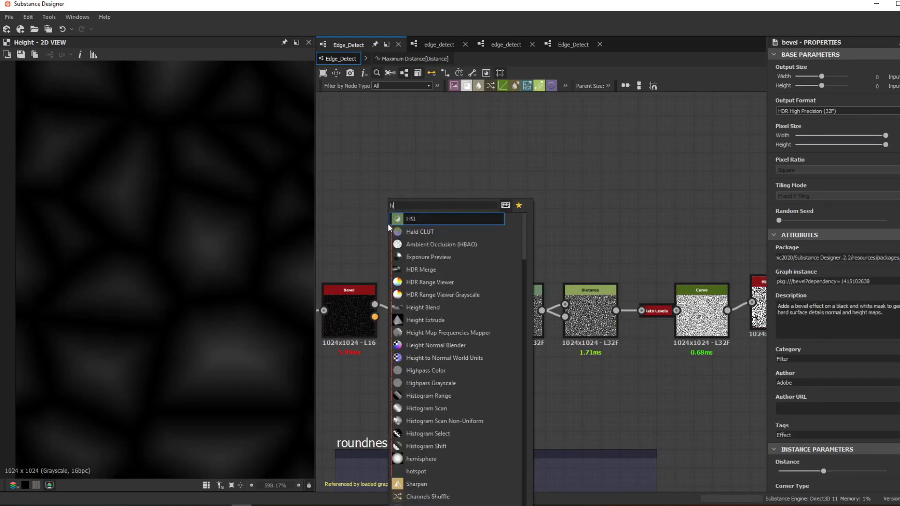
{"action": "key", "text": "BackSpace"}
{"action": "type", "text": "levels"}
{"action": "key", "text": "Return"}
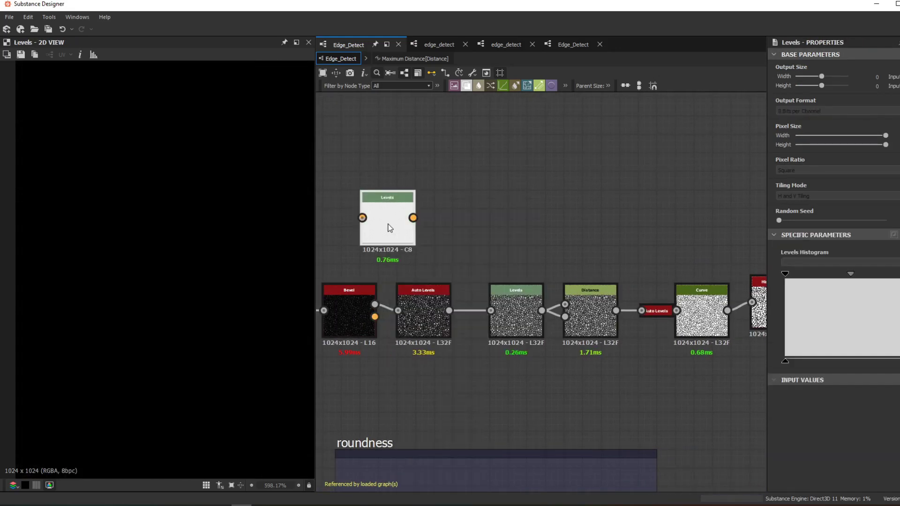
{"action": "left_click_drag", "start_coordinate": [372, 284], "coordinate": [374, 304]}
{"action": "left_click_drag", "start_coordinate": [406, 230], "coordinate": [426, 229]}
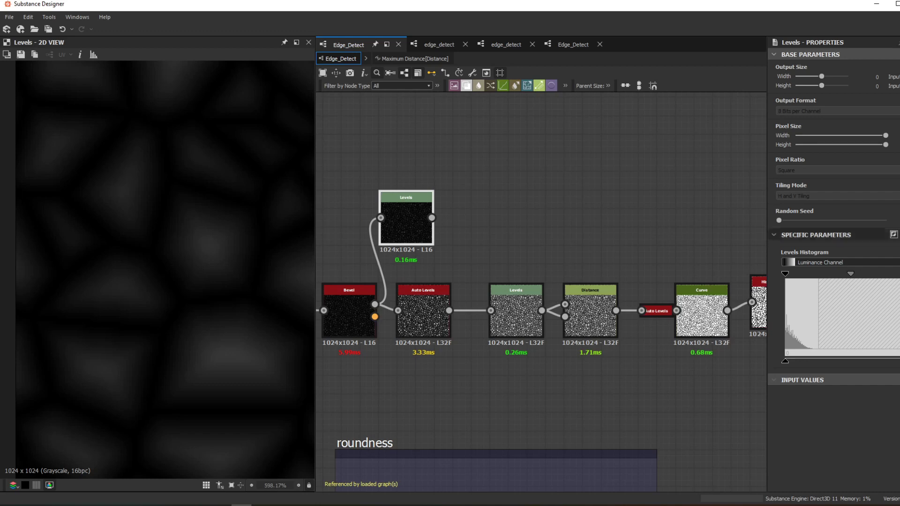
Lower the test Levels node's white point to the end of the histogram, compare it with Auto Levels and delete the test node.
{"action": "left_click_drag", "start_coordinate": [850, 273], "coordinate": [819, 273]}
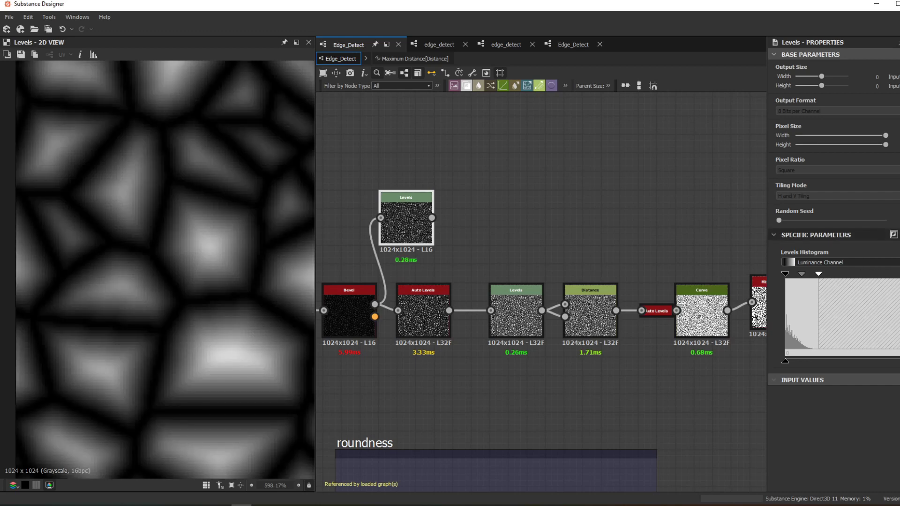
{"action": "left_click", "coordinate": [411, 310]}
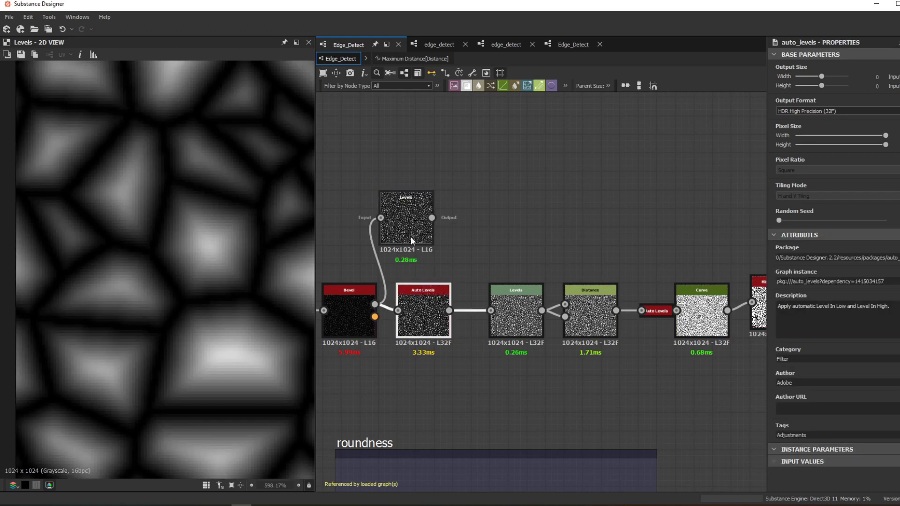
{"action": "left_click_drag", "start_coordinate": [418, 208], "coordinate": [436, 201]}
{"action": "key", "text": "Delete"}
Move the Levels node in the Bevel branch closer to the Auto Levels node.
{"action": "left_click", "coordinate": [508, 304]}
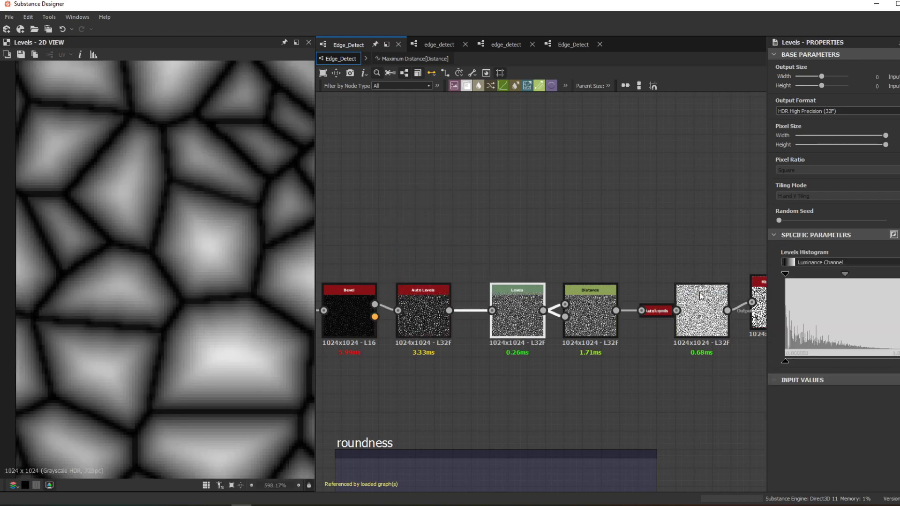
{"action": "left_click_drag", "start_coordinate": [531, 317], "coordinate": [512, 316]}
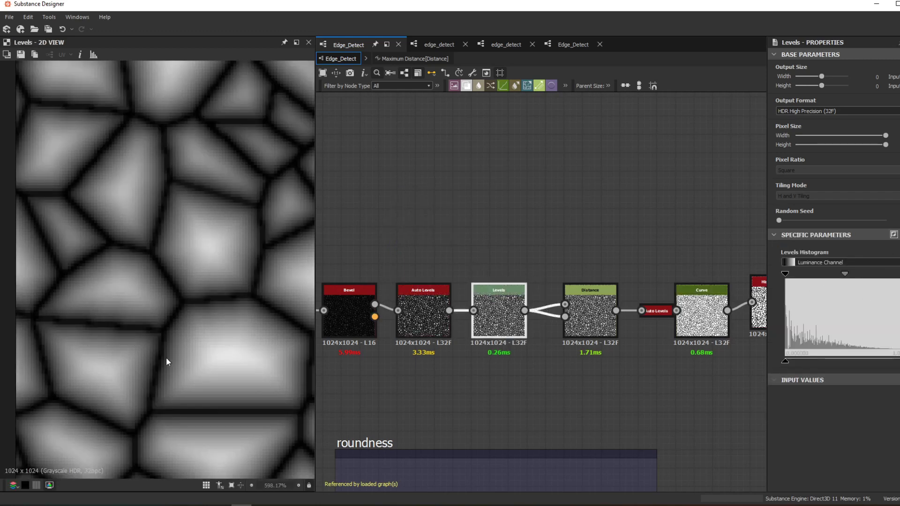
Examine the cell borders and gradients in the Levels node's output, up close and across the pattern.
{"action": "scroll", "coordinate": [161, 333], "scroll_direction": "up", "scroll_amount": 1}
{"action": "scroll", "coordinate": [161, 330], "scroll_direction": "down", "scroll_amount": 2}
{"action": "middle_click_drag", "start_coordinate": [161, 330], "coordinate": [144, 384]}
{"action": "scroll", "coordinate": [132, 277], "scroll_direction": "up", "scroll_amount": 7}
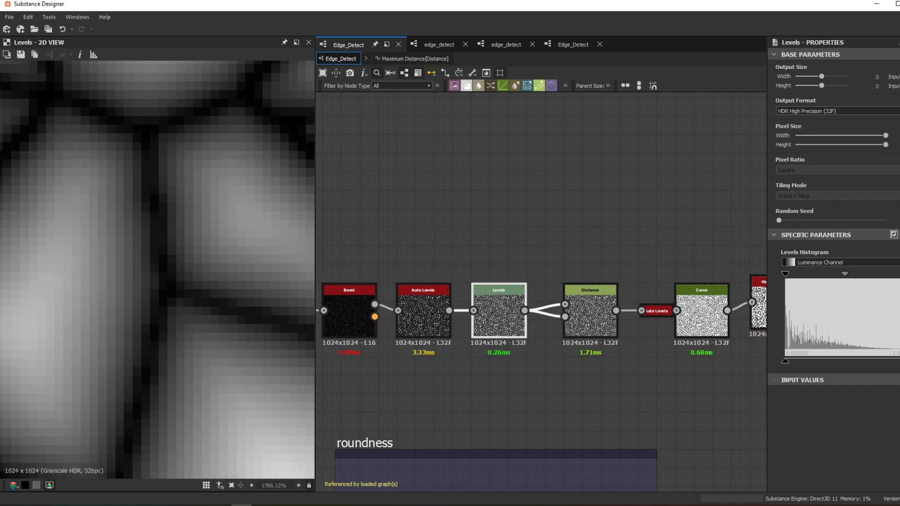
{"action": "scroll", "coordinate": [129, 271], "scroll_direction": "down", "scroll_amount": 5}
{"action": "scroll", "coordinate": [129, 275], "scroll_direction": "down", "scroll_amount": 4}
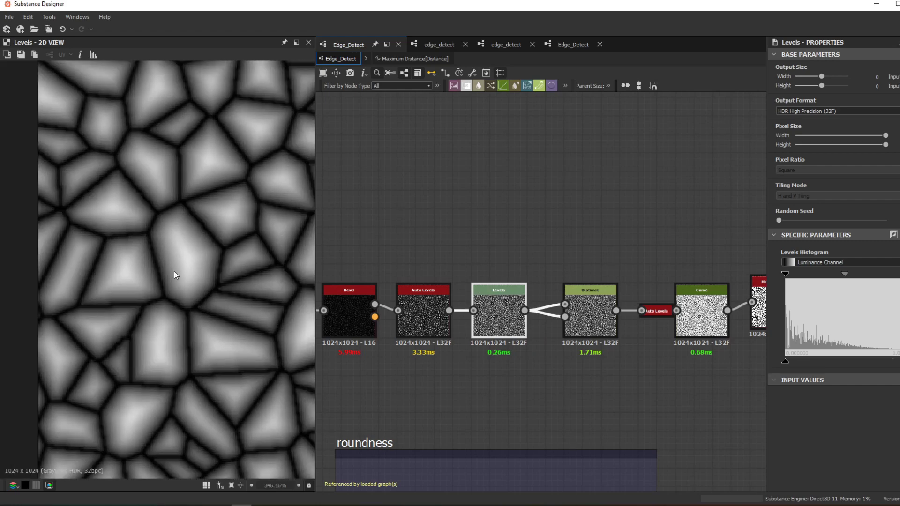
{"action": "middle_click_drag", "start_coordinate": [188, 190], "coordinate": [178, 276]}
{"action": "middle_click_drag", "start_coordinate": [183, 225], "coordinate": [113, 69]}
{"action": "middle_click_drag", "start_coordinate": [169, 323], "coordinate": [159, 172]}
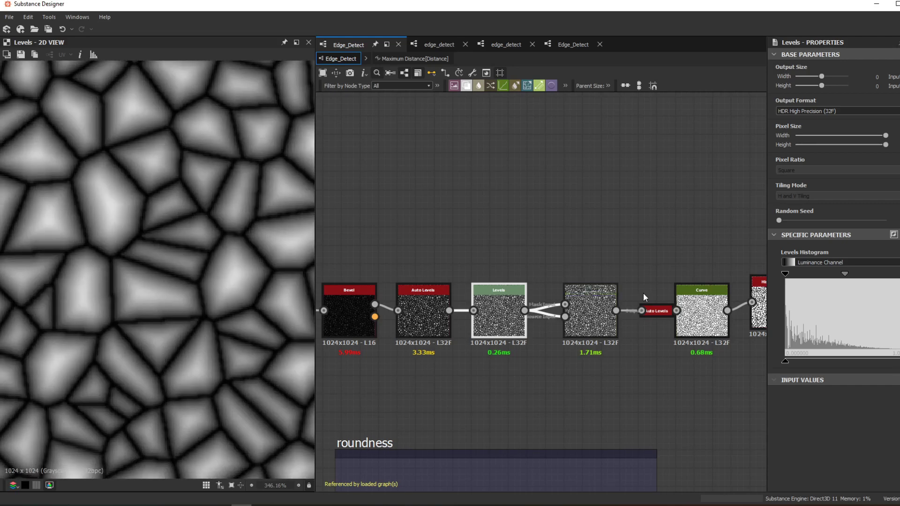
Show the Levels node's individual parameters instead of the histogram and nudge Level In Mid around 0.456.
{"action": "left_click", "coordinate": [894, 235]}
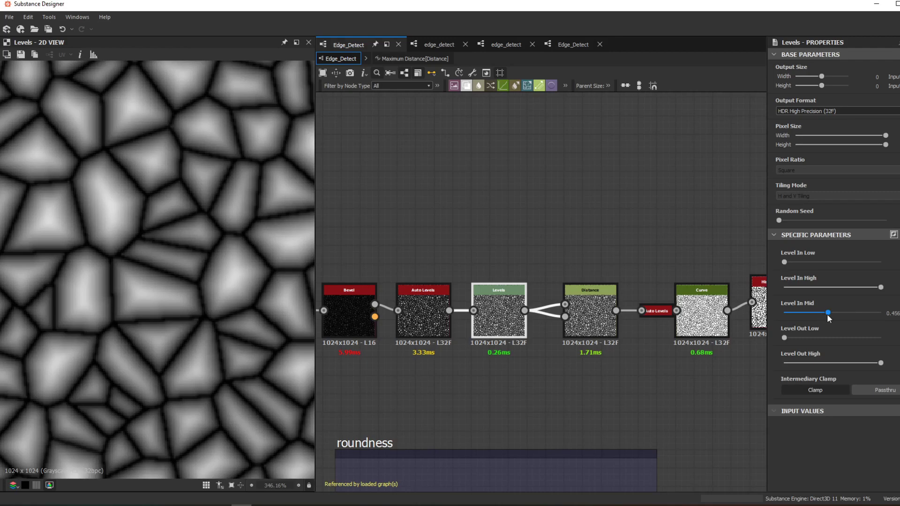
{"action": "mouse_move", "coordinate": [827, 315]}
{"action": "left_mouse_down"}
{"action": "mouse_move", "coordinate": [809, 313]}
{"action": "mouse_move", "coordinate": [860, 315]}
{"action": "mouse_move", "coordinate": [827, 316]}
{"action": "left_mouse_up"}
View the Distance node's output, set Combine Source/Distance to Combine and inspect the resulting cells.
{"action": "left_click", "coordinate": [593, 315]}
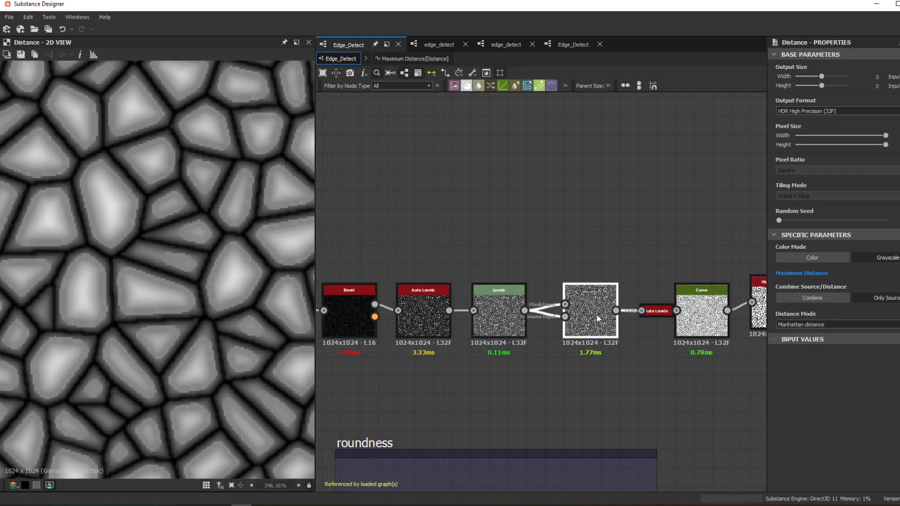
{"action": "scroll", "coordinate": [578, 316], "scroll_direction": "up", "scroll_amount": 4}
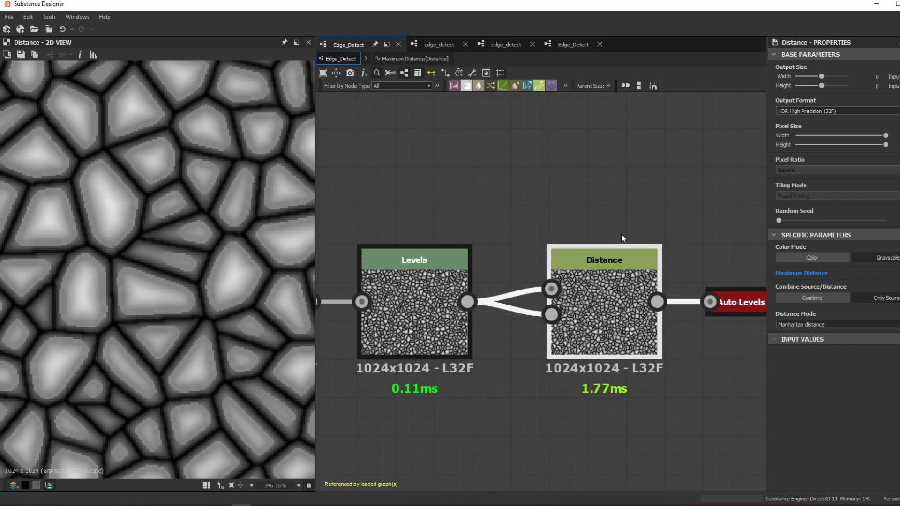
{"action": "scroll", "coordinate": [614, 281], "scroll_direction": "down", "scroll_amount": 3}
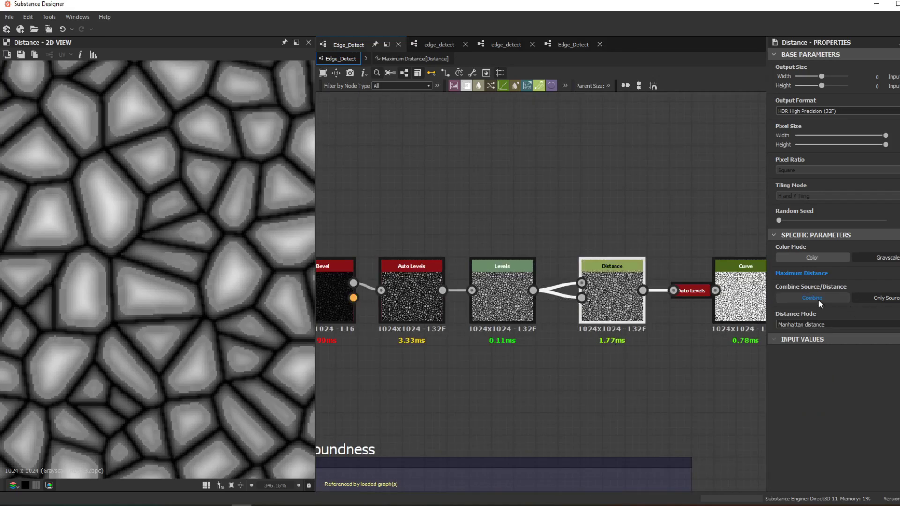
{"action": "left_click", "coordinate": [862, 298]}
{"action": "scroll", "coordinate": [196, 291], "scroll_direction": "down", "scroll_amount": 5}
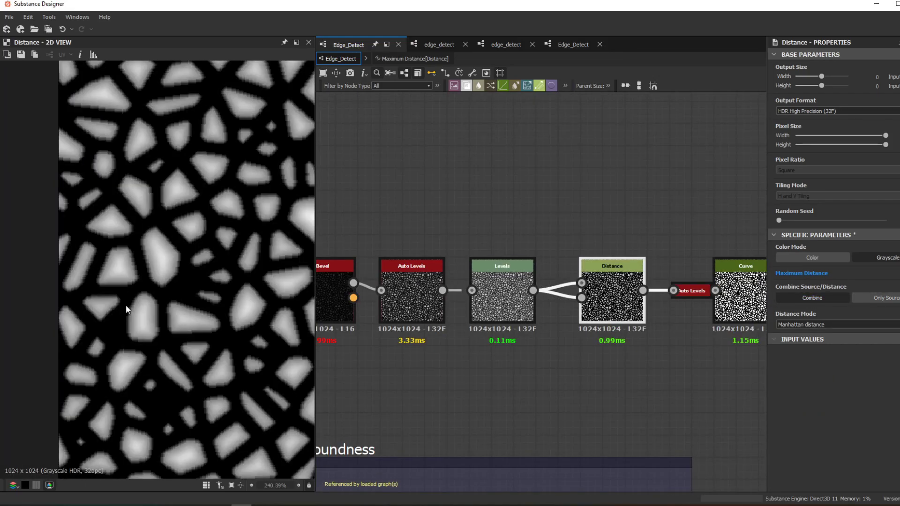
{"action": "scroll", "coordinate": [119, 334], "scroll_direction": "up", "scroll_amount": 3}
{"action": "scroll", "coordinate": [118, 333], "scroll_direction": "up", "scroll_amount": 4}
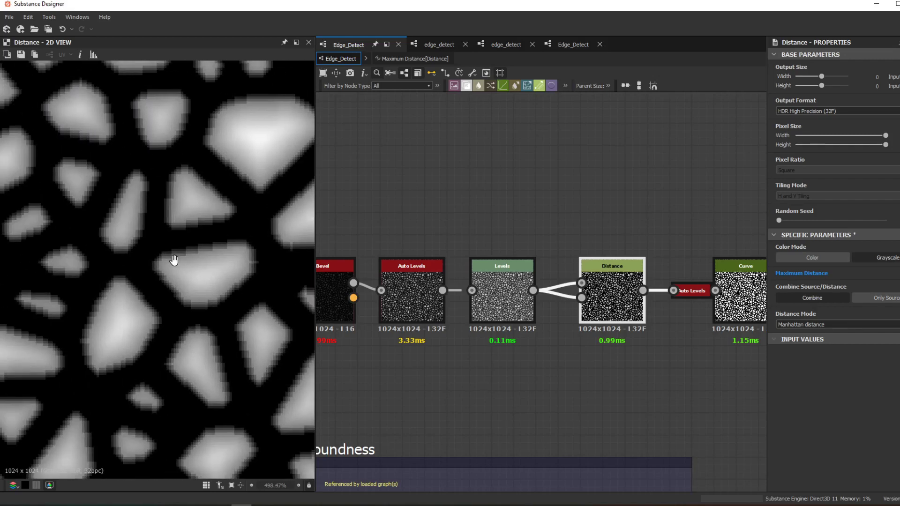
{"action": "middle_click_drag", "start_coordinate": [181, 278], "coordinate": [149, 277]}
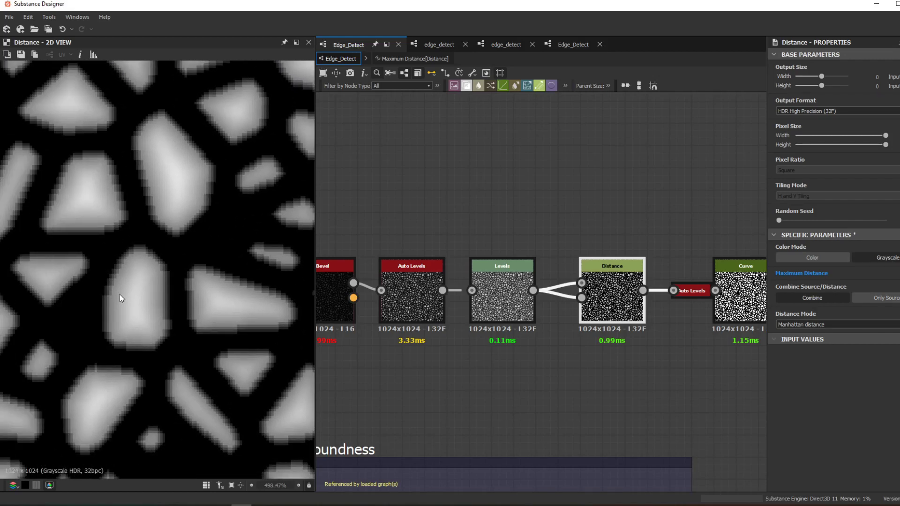
{"action": "middle_click_drag", "start_coordinate": [139, 201], "coordinate": [193, 256]}
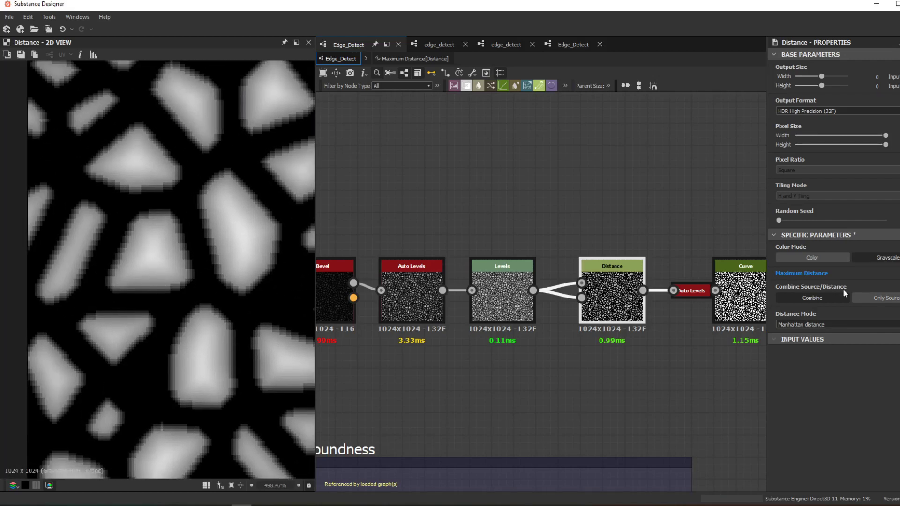
Set the Distance node's Combine Source/Distance back to Only Source and inspect the expanded cells up close.
{"action": "left_click", "coordinate": [870, 294]}
{"action": "middle_click_drag", "start_coordinate": [616, 347], "coordinate": [511, 338]}
{"action": "middle_click_drag", "start_coordinate": [583, 268], "coordinate": [501, 275]}
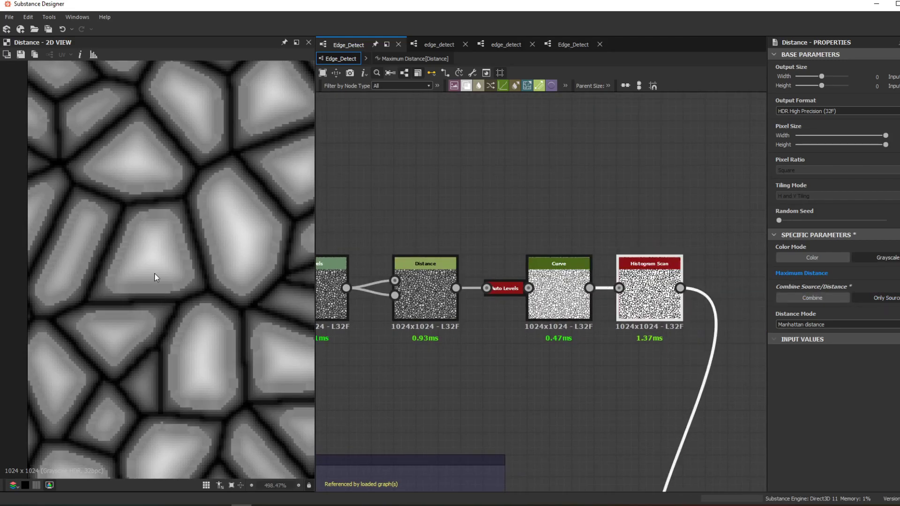
{"action": "scroll", "coordinate": [132, 206], "scroll_direction": "up", "scroll_amount": 3}
{"action": "middle_click_drag", "start_coordinate": [51, 211], "coordinate": [107, 322]}
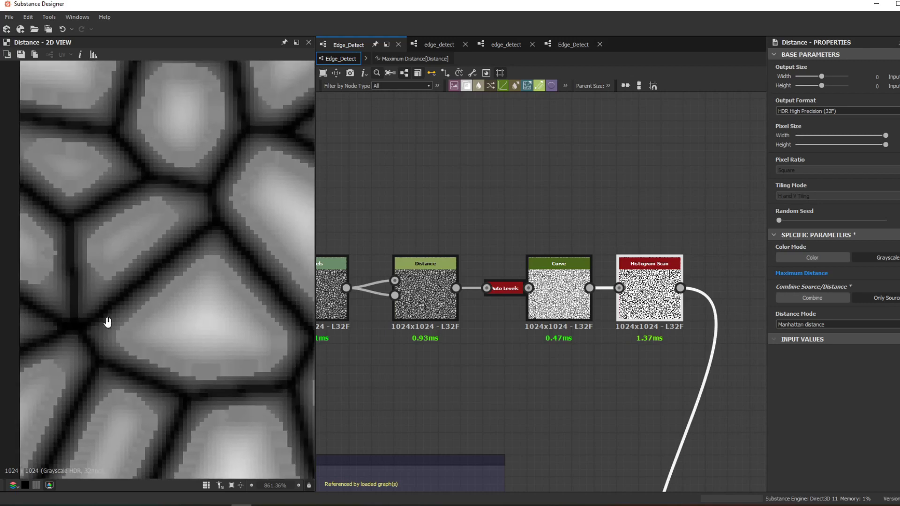
{"action": "scroll", "coordinate": [150, 243], "scroll_direction": "down", "scroll_amount": 3}
{"action": "middle_click_drag", "start_coordinate": [151, 244], "coordinate": [70, 321]}
Compare the Distance node with the docked Auto Levels node after it and view the Auto Levels output.
{"action": "left_click", "coordinate": [533, 306]}
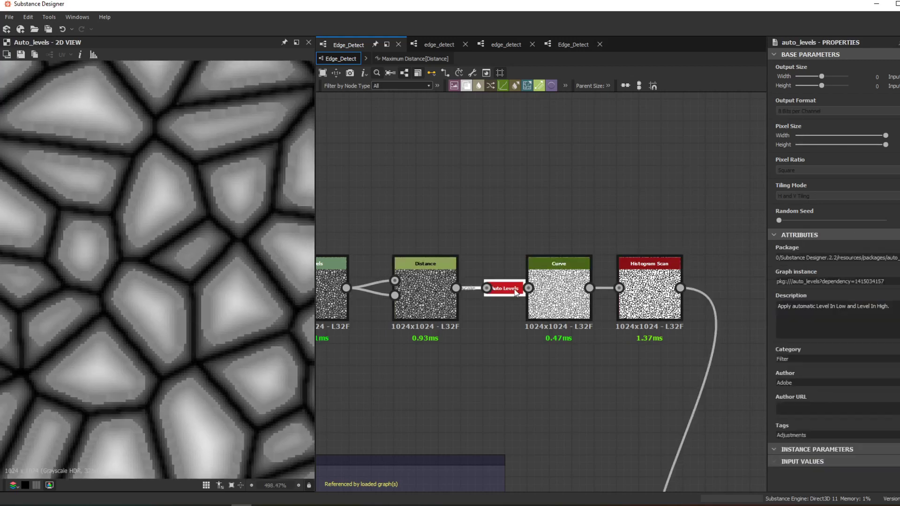
{"action": "left_click", "coordinate": [434, 287]}
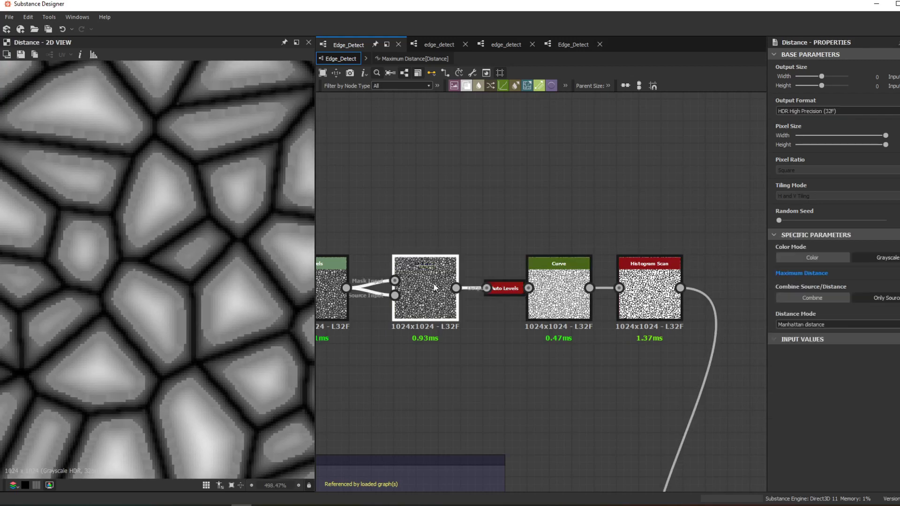
{"action": "double_click", "coordinate": [509, 288]}
{"action": "mouse_move", "coordinate": [491, 302]}
{"action": "middle_mouse_down"}
{"action": "mouse_move", "coordinate": [434, 302]}
{"action": "mouse_move", "coordinate": [503, 300]}
{"action": "middle_mouse_up"}
{"action": "scroll", "coordinate": [475, 305], "scroll_direction": "up", "scroll_amount": 2}
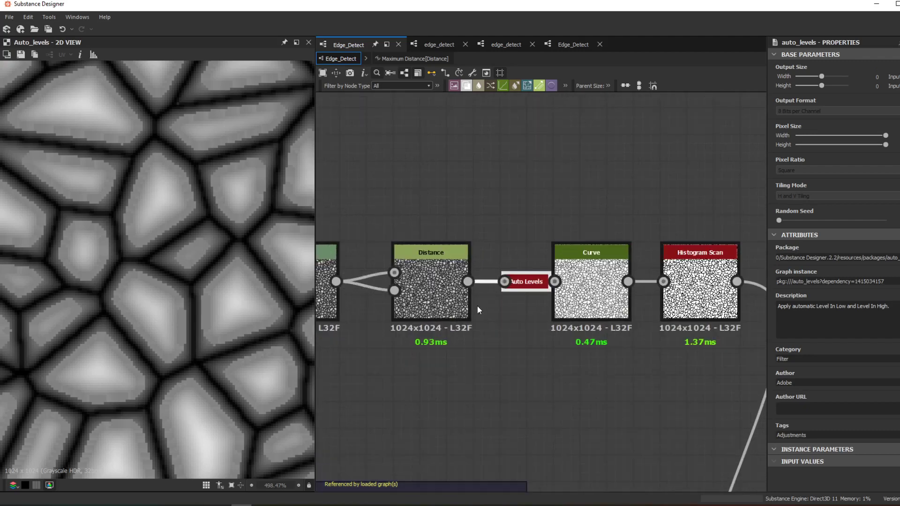
Trace the branch back to the Invert Grayscale and Bevel nodes and show their properties.
{"action": "middle_click_drag", "start_coordinate": [415, 346], "coordinate": [602, 349]}
{"action": "scroll", "coordinate": [584, 360], "scroll_direction": "down", "scroll_amount": 4}
{"action": "middle_click_drag", "start_coordinate": [583, 360], "coordinate": [725, 380]}
{"action": "left_click", "coordinate": [389, 328]}
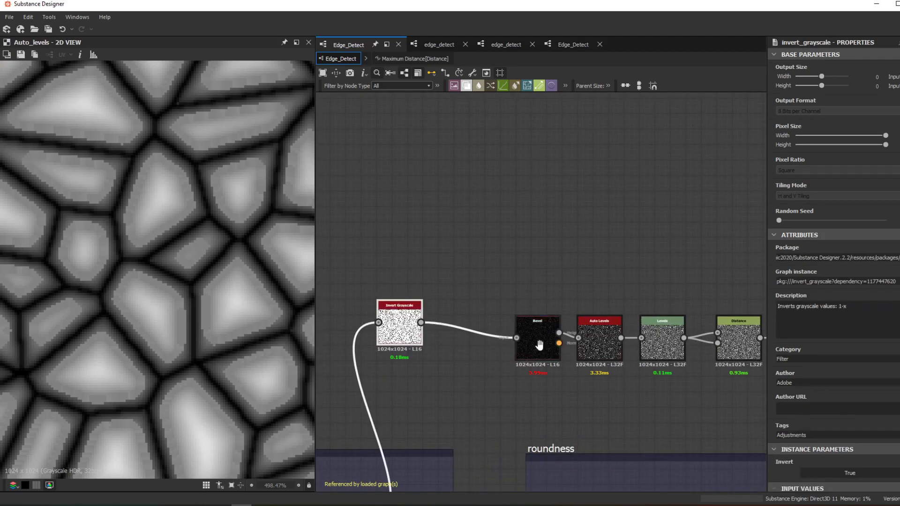
{"action": "left_click", "coordinate": [538, 334]}
{"action": "middle_click_drag", "start_coordinate": [631, 326], "coordinate": [361, 308]}
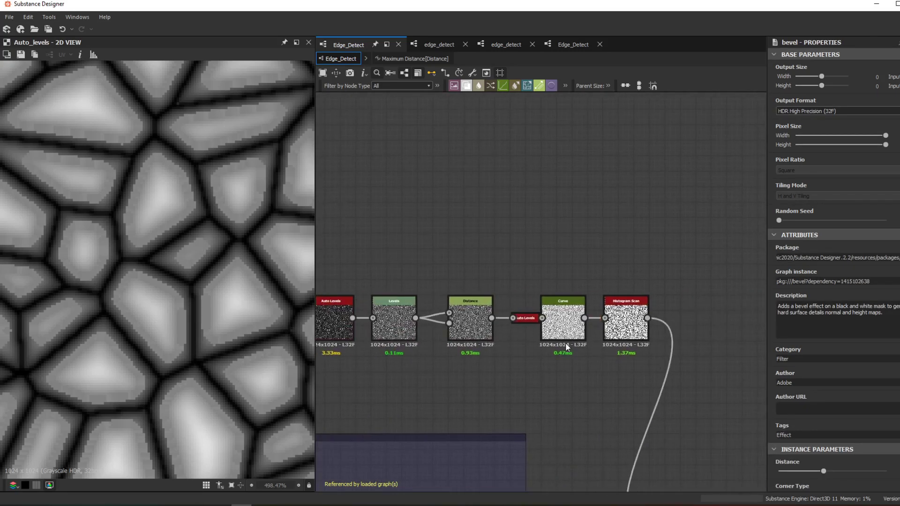
Check the docked Auto Levels node's properties, view the Distance node's output and inspect its cell gradients up close.
{"action": "left_click", "coordinate": [525, 320]}
{"action": "scroll", "coordinate": [473, 323], "scroll_direction": "up", "scroll_amount": 3}
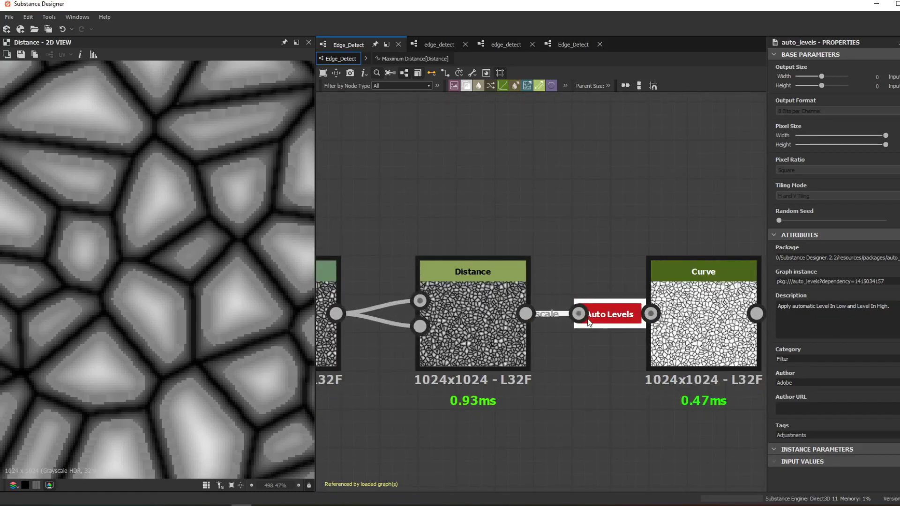
{"action": "double_click", "coordinate": [475, 309]}
{"action": "middle_click_drag", "start_coordinate": [512, 309], "coordinate": [453, 295]}
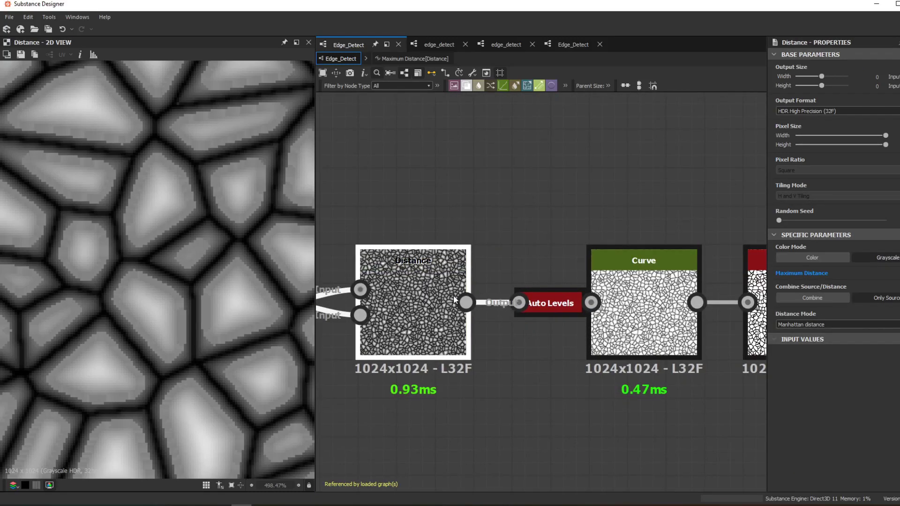
{"action": "scroll", "coordinate": [129, 274], "scroll_direction": "up", "scroll_amount": 2}
{"action": "middle_click_drag", "start_coordinate": [134, 280], "coordinate": [294, 293]}
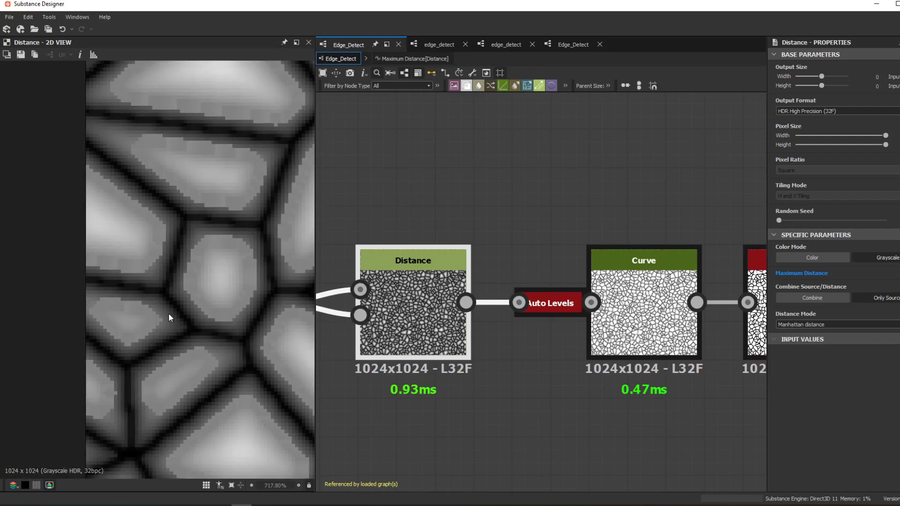
Inspect the Distance output's cell gradients up close and view the output of the docked Auto Levels node after it.
{"action": "middle_click_drag", "start_coordinate": [294, 328], "coordinate": [152, 305]}
{"action": "scroll", "coordinate": [148, 253], "scroll_direction": "up", "scroll_amount": 6}
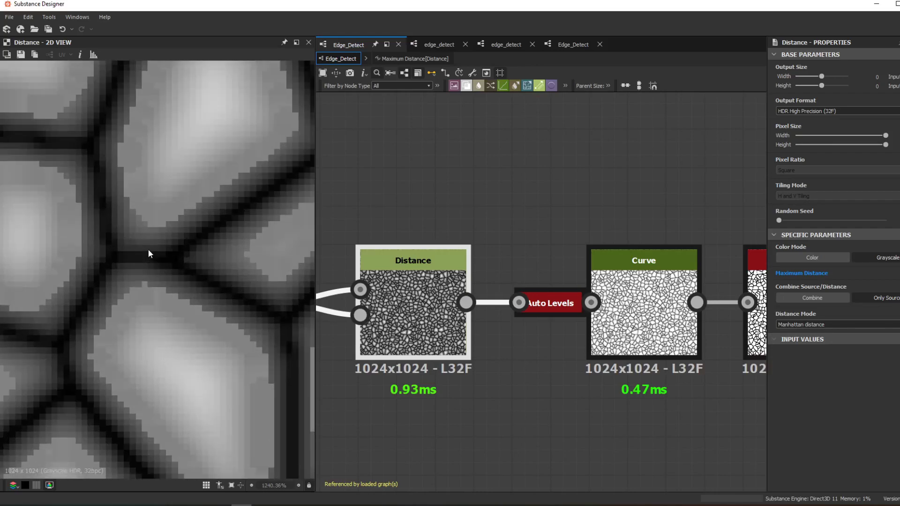
{"action": "scroll", "coordinate": [230, 317], "scroll_direction": "down", "scroll_amount": 3}
{"action": "scroll", "coordinate": [550, 342], "scroll_direction": "down", "scroll_amount": 5}
{"action": "left_click", "coordinate": [579, 331]}
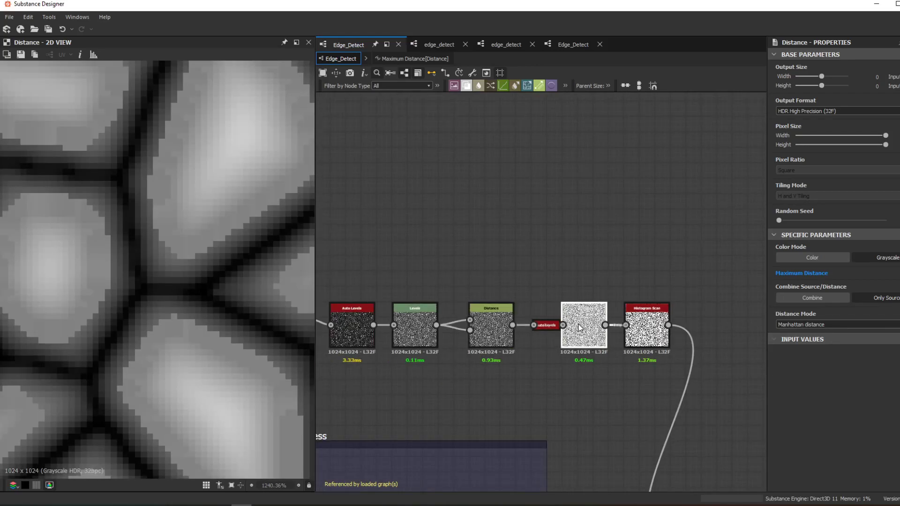
{"action": "double_click", "coordinate": [539, 325]}
{"action": "middle_click_drag", "start_coordinate": [538, 323], "coordinate": [478, 308]}
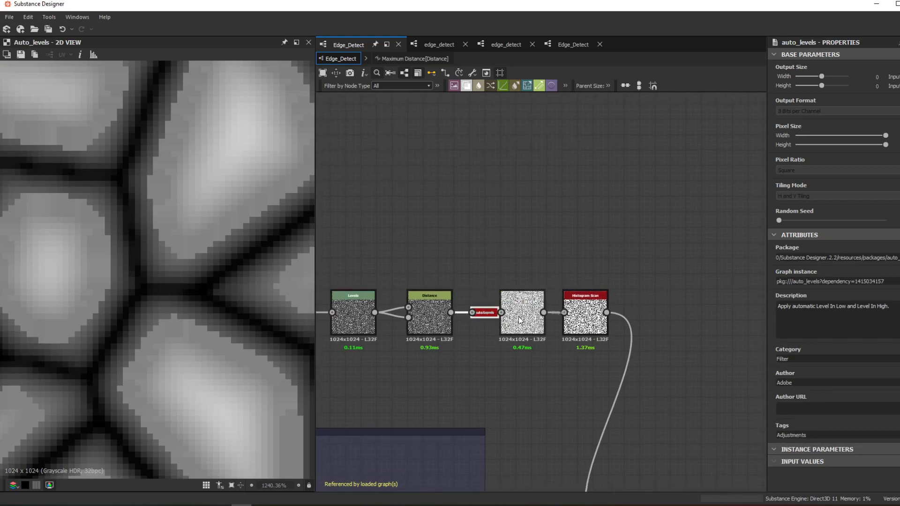
Compare the properties of the Curve, Distance and docked Auto Levels nodes.
{"action": "left_click", "coordinate": [520, 321]}
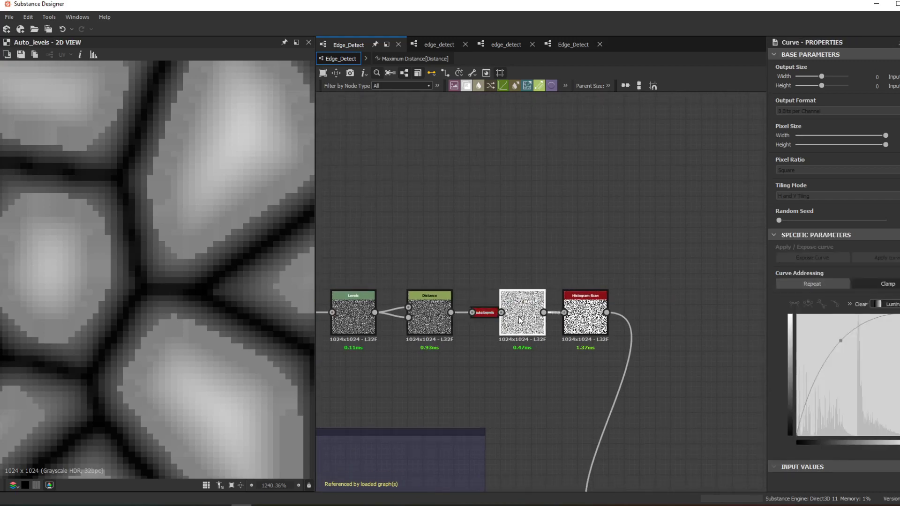
{"action": "scroll", "coordinate": [462, 317], "scroll_direction": "up", "scroll_amount": 3}
{"action": "left_click", "coordinate": [418, 308]}
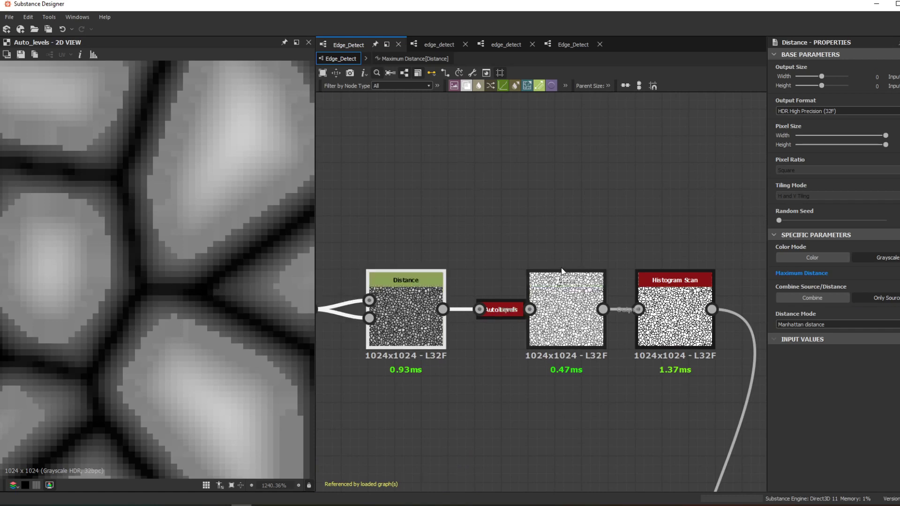
{"action": "middle_click_drag", "start_coordinate": [498, 306], "coordinate": [413, 291]}
{"action": "left_click", "coordinate": [436, 300]}
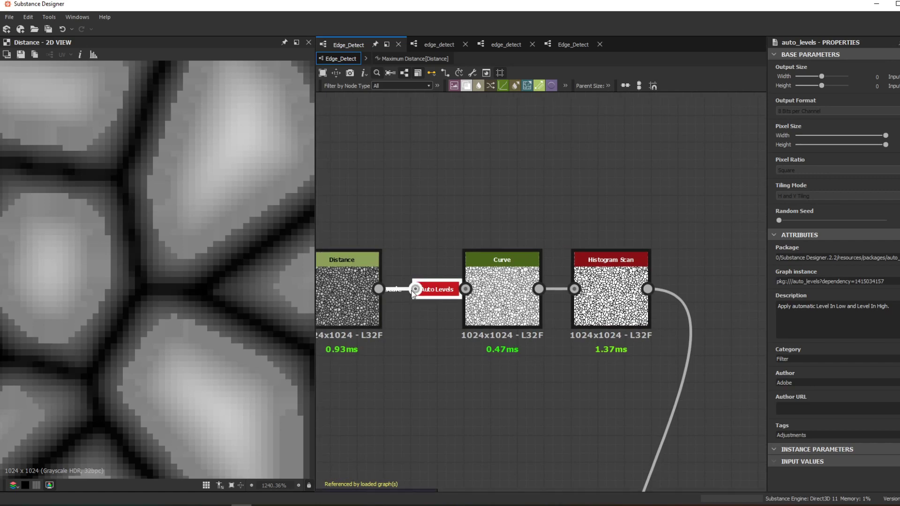
Display the Curve node's output and examine how it brightens the cells.
{"action": "left_click", "coordinate": [502, 291]}
{"action": "scroll", "coordinate": [124, 292], "scroll_direction": "down", "scroll_amount": 5}
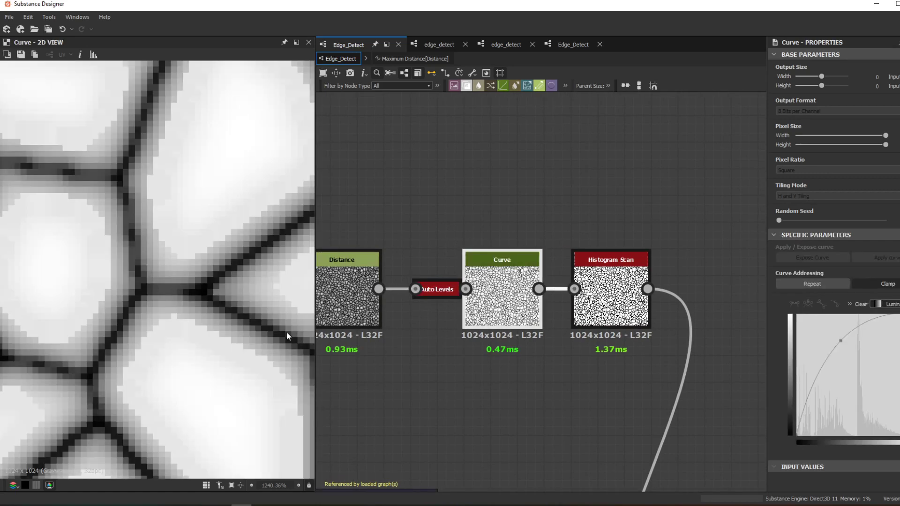
{"action": "middle_click_drag", "start_coordinate": [137, 291], "coordinate": [141, 293]}
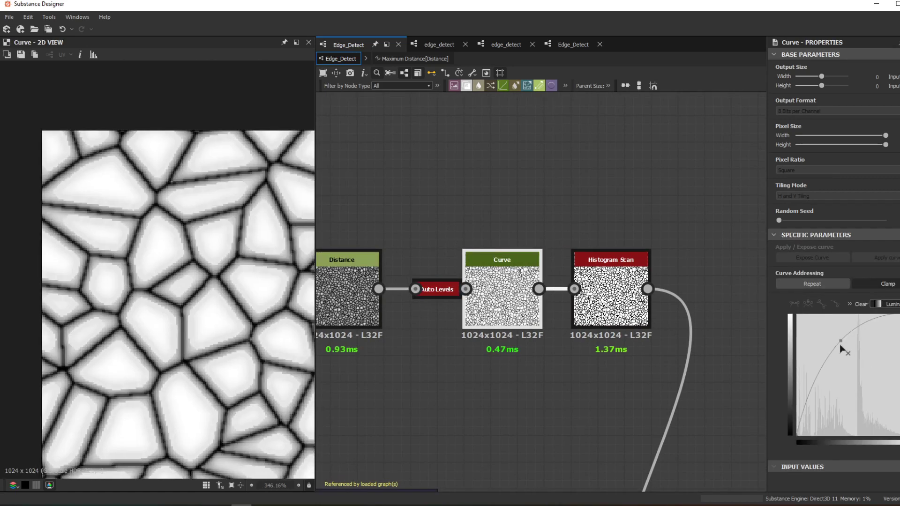
Try lowering the Curve node's middle point to about 0.42, 0.62, undo it, and inspect the cells up close.
{"action": "left_click_drag", "start_coordinate": [840, 343], "coordinate": [849, 365]}
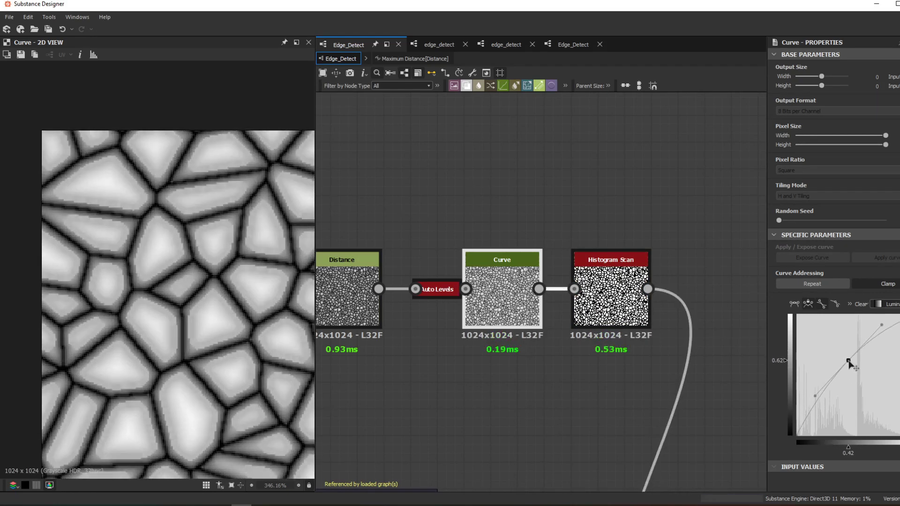
{"action": "key", "text": "ctrl+z"}
{"action": "scroll", "coordinate": [181, 327], "scroll_direction": "up", "scroll_amount": 5}
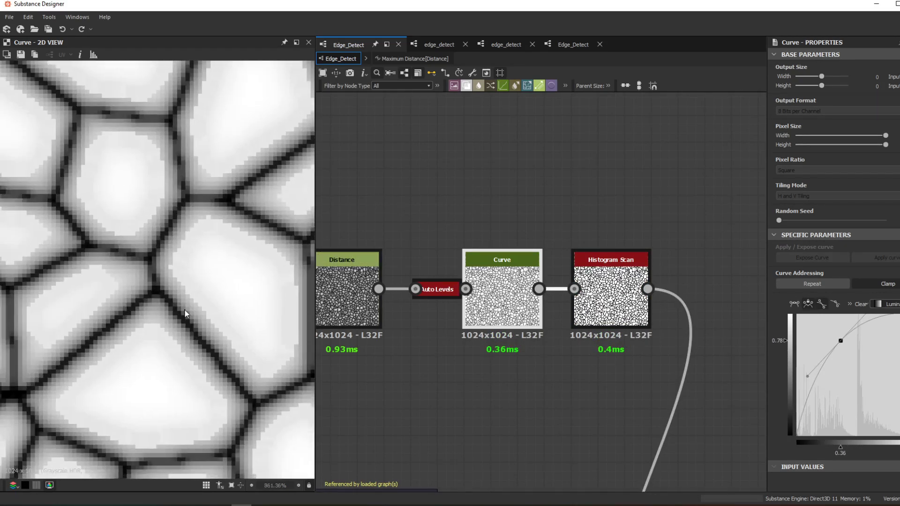
{"action": "middle_click_drag", "start_coordinate": [187, 311], "coordinate": [224, 279]}
View the Histogram Scan node's output and check its instance parameters, including the options of the function-driven Position.
{"action": "double_click", "coordinate": [611, 295]}
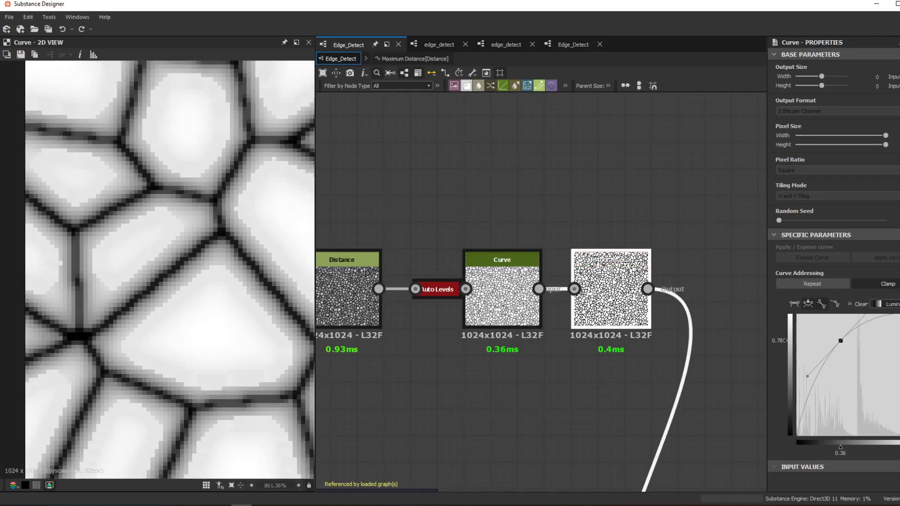
{"action": "scroll", "coordinate": [162, 359], "scroll_direction": "down", "scroll_amount": 5}
{"action": "scroll", "coordinate": [279, 303], "scroll_direction": "up", "scroll_amount": 3}
{"action": "scroll", "coordinate": [164, 326], "scroll_direction": "down", "scroll_amount": 3}
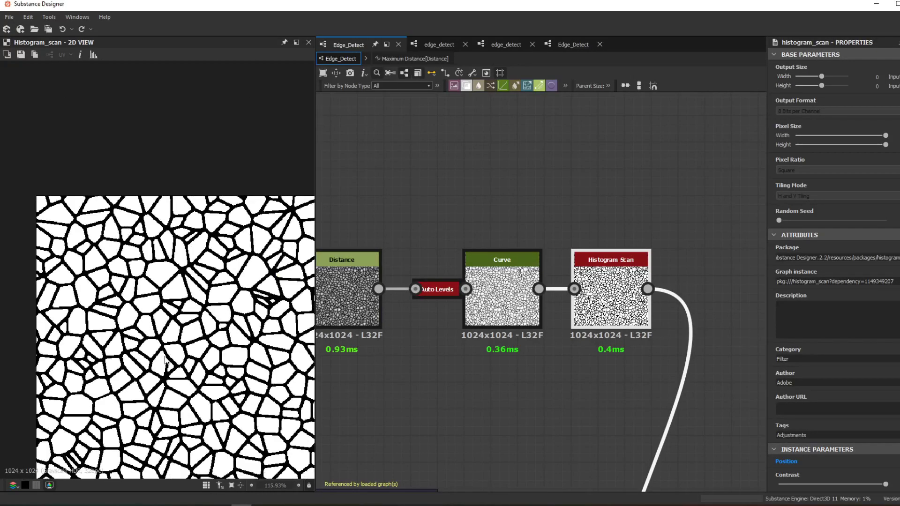
{"action": "scroll", "coordinate": [872, 447], "scroll_direction": "down", "scroll_amount": 1}
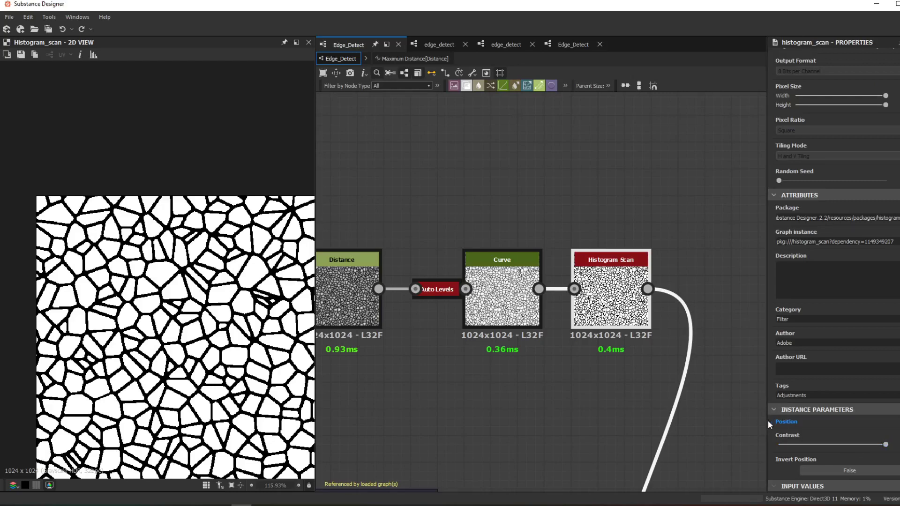
{"action": "right_click", "coordinate": [840, 428]}
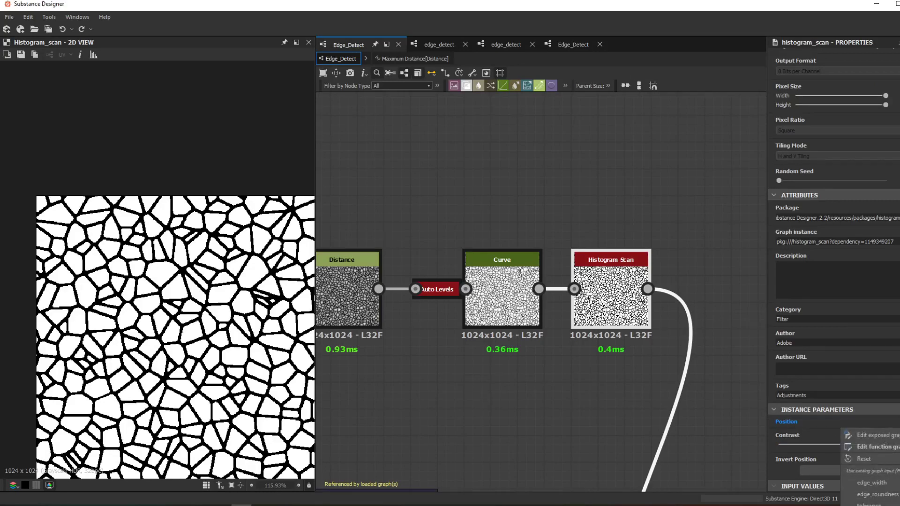
{"action": "left_click", "coordinate": [717, 285]}
{"action": "middle_click_drag", "start_coordinate": [649, 281], "coordinate": [575, 164]}
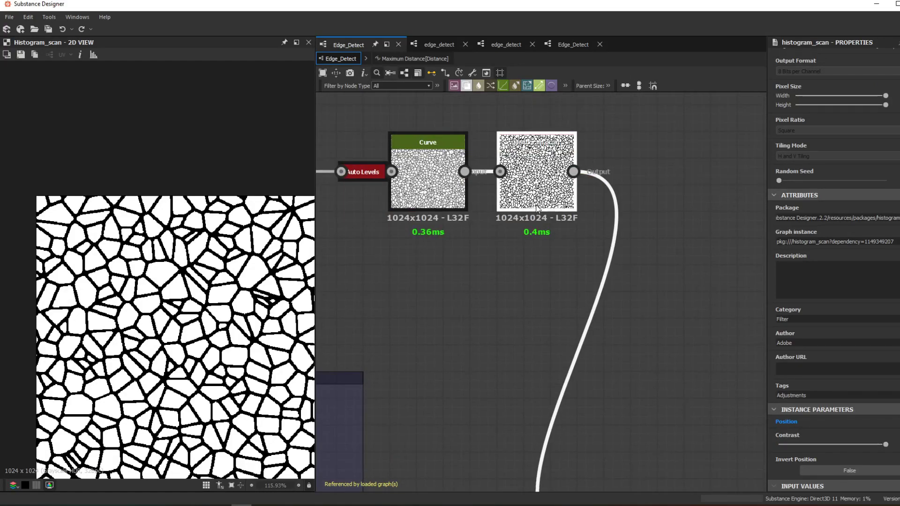
Vary the Histogram Scan's Contrast, return it to maximum, and inspect the resulting cell edges up close.
{"action": "left_click_drag", "start_coordinate": [839, 444], "coordinate": [886, 444]}
{"action": "scroll", "coordinate": [137, 370], "scroll_direction": "up", "scroll_amount": 10}
{"action": "scroll", "coordinate": [145, 233], "scroll_direction": "up", "scroll_amount": 3}
{"action": "scroll", "coordinate": [221, 289], "scroll_direction": "down", "scroll_amount": 5}
{"action": "scroll", "coordinate": [478, 292], "scroll_direction": "down", "scroll_amount": 2}
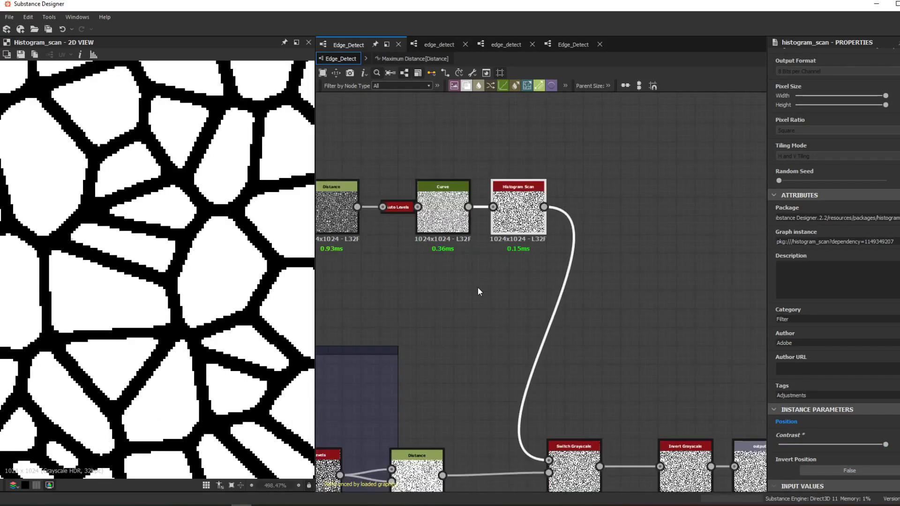
Add a second Histogram Scan node above the branch and feed it from the Distance node's output.
{"action": "middle_click_drag", "start_coordinate": [478, 291], "coordinate": [527, 347]}
{"action": "key", "text": "space"}
{"action": "type", "text": "his"}
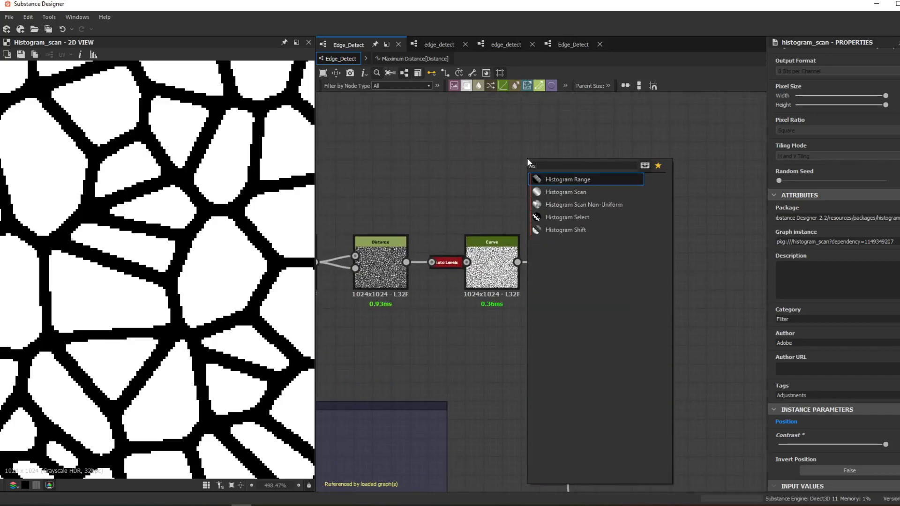
{"action": "key", "text": "Down"}
{"action": "key", "text": "Return"}
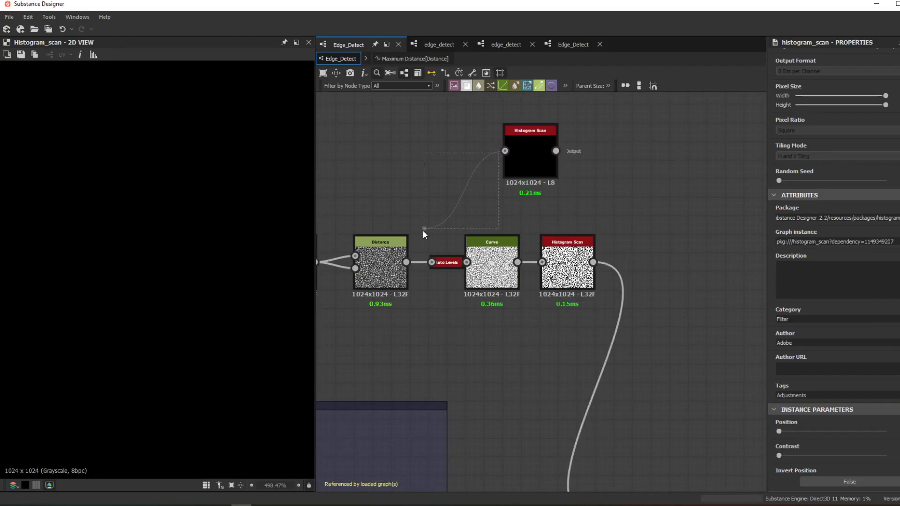
{"action": "left_click_drag", "start_coordinate": [423, 231], "coordinate": [406, 262]}
{"action": "left_click_drag", "start_coordinate": [505, 175], "coordinate": [487, 176]}
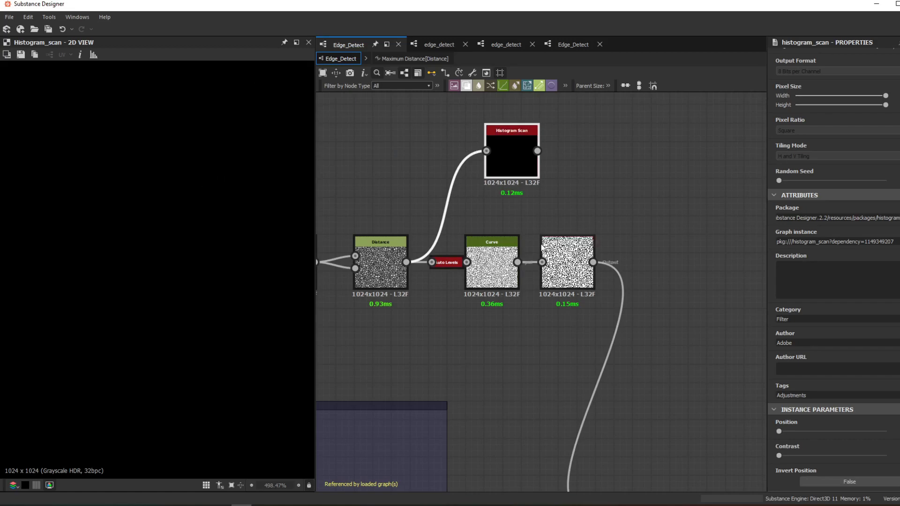
Set the new Histogram Scan's Contrast to maximum and its Position to about two thirds, and inspect the cells.
{"action": "left_click_drag", "start_coordinate": [779, 431], "coordinate": [825, 431]}
{"action": "left_click_drag", "start_coordinate": [778, 456], "coordinate": [898, 456]}
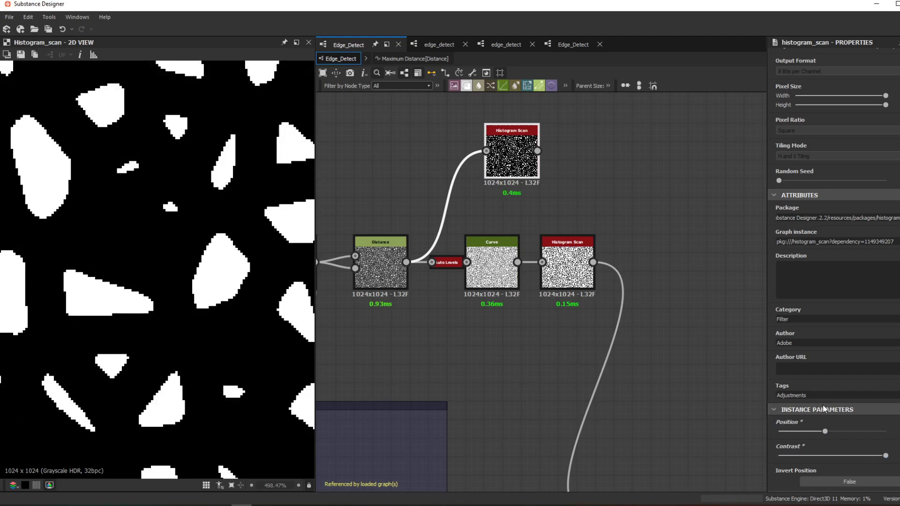
{"action": "left_click_drag", "start_coordinate": [851, 431], "coordinate": [852, 434]}
{"action": "scroll", "coordinate": [210, 281], "scroll_direction": "down", "scroll_amount": 2}
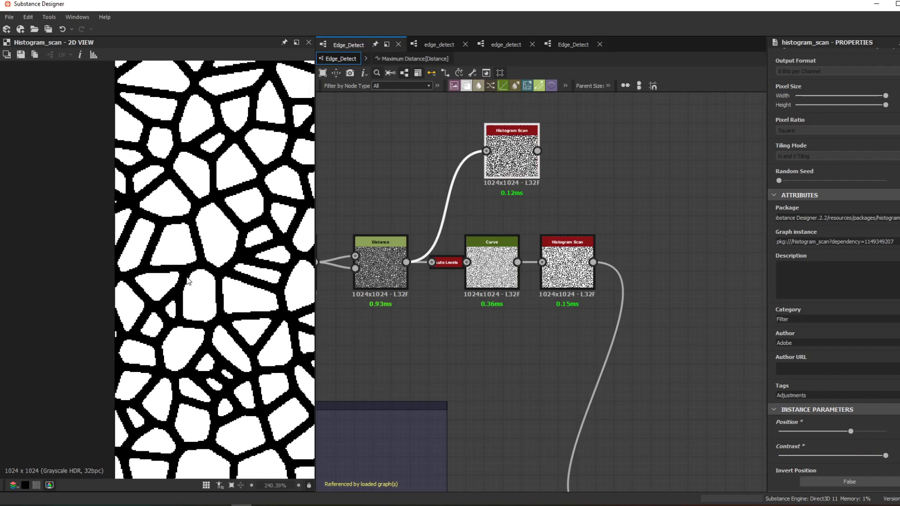
{"action": "scroll", "coordinate": [165, 255], "scroll_direction": "up", "scroll_amount": 5}
{"action": "scroll", "coordinate": [123, 237], "scroll_direction": "down", "scroll_amount": 6}
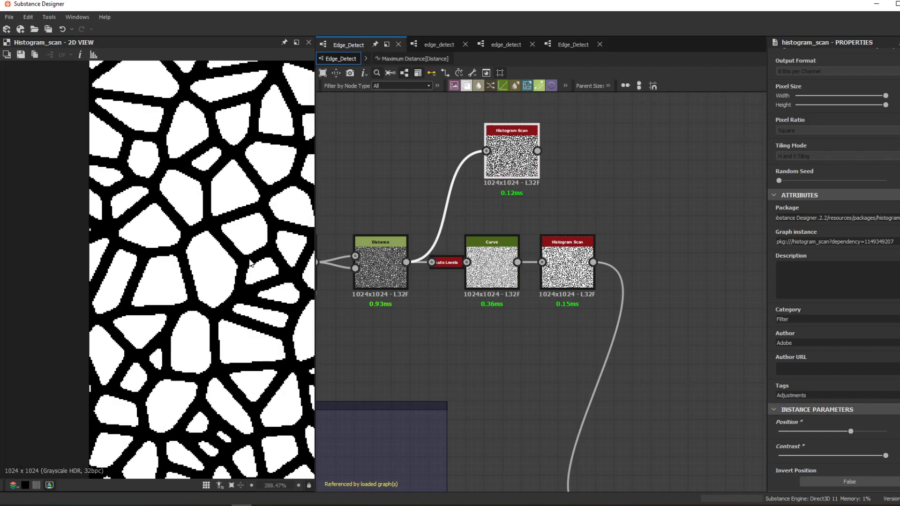
Connect the Curve output to the new Histogram Scan and space the Curve node away from the original Histogram Scan.
{"action": "left_click_drag", "start_coordinate": [518, 262], "coordinate": [531, 161]}
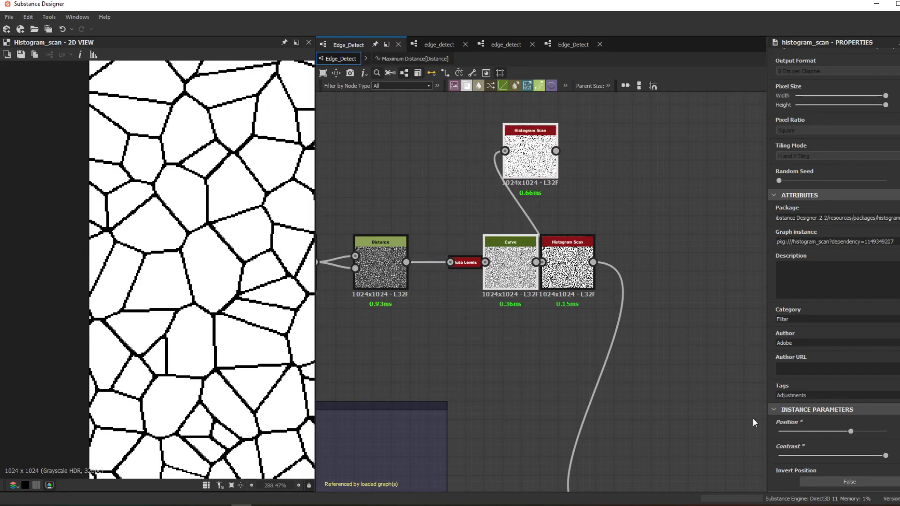
{"action": "left_click", "coordinate": [643, 177]}
{"action": "left_click_drag", "start_coordinate": [507, 265], "coordinate": [472, 265]}
{"action": "left_click", "coordinate": [524, 137]}
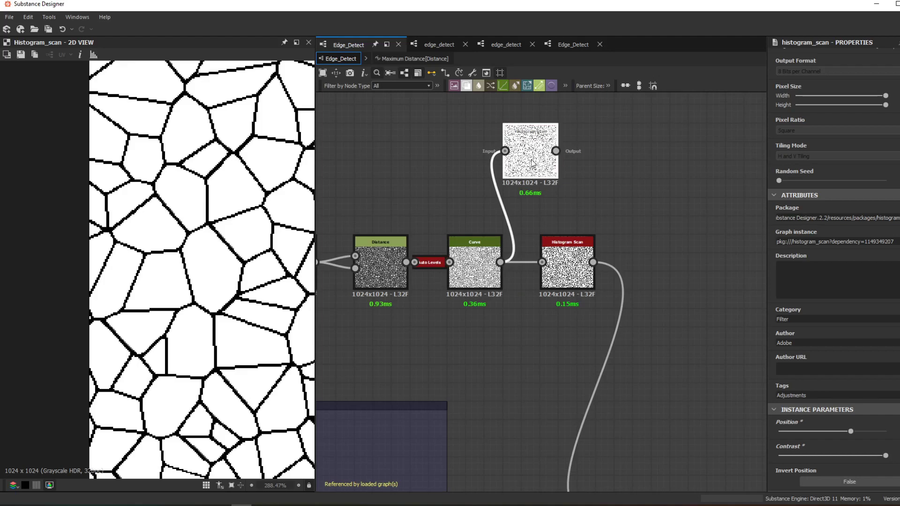
Lower the new Histogram Scan's Position to just under a third of its range and review the whole cell pattern.
{"action": "left_click_drag", "start_coordinate": [851, 431], "coordinate": [811, 440]}
{"action": "scroll", "coordinate": [471, 275], "scroll_direction": "down", "scroll_amount": 1}
{"action": "middle_click_drag", "start_coordinate": [471, 275], "coordinate": [410, 53]}
{"action": "middle_click_drag", "start_coordinate": [536, 252], "coordinate": [546, 370]}
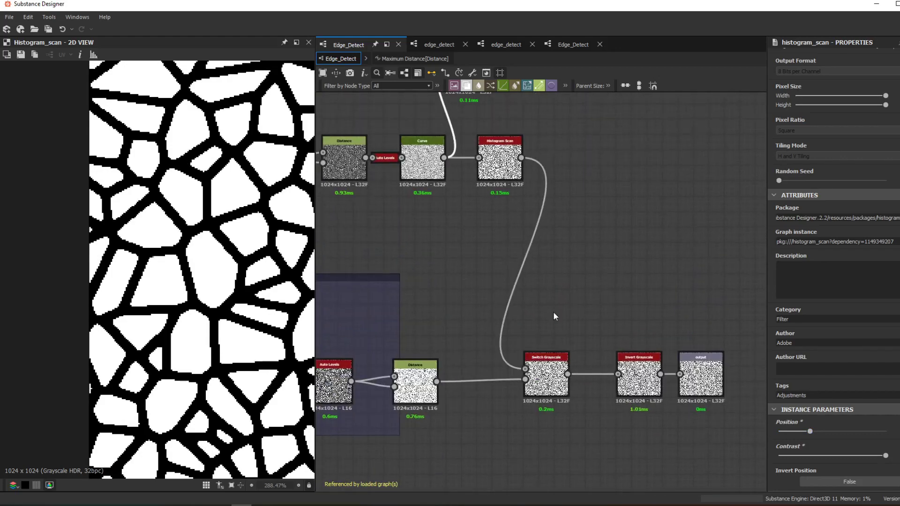
{"action": "scroll", "coordinate": [554, 316], "scroll_direction": "down", "scroll_amount": 1}
{"action": "scroll", "coordinate": [148, 238], "scroll_direction": "down", "scroll_amount": 4}
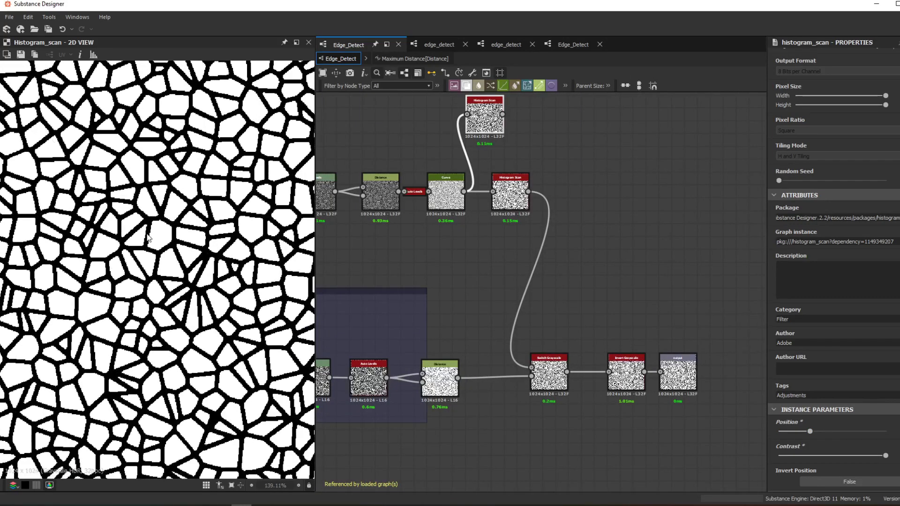
{"action": "scroll", "coordinate": [148, 238], "scroll_direction": "down", "scroll_amount": 4}
Set the Scale of the Cells 4 node at the graph's start to its maximum.
{"action": "scroll", "coordinate": [371, 251], "scroll_direction": "down", "scroll_amount": 1}
{"action": "middle_click_drag", "start_coordinate": [372, 251], "coordinate": [454, 292]}
{"action": "scroll", "coordinate": [454, 291], "scroll_direction": "up", "scroll_amount": 2}
{"action": "left_click", "coordinate": [484, 363]}
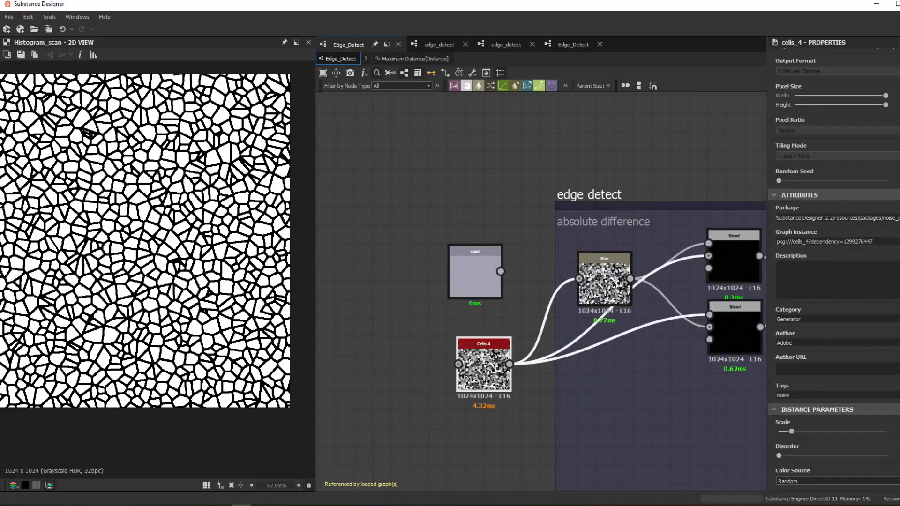
{"action": "key", "text": "Return"}
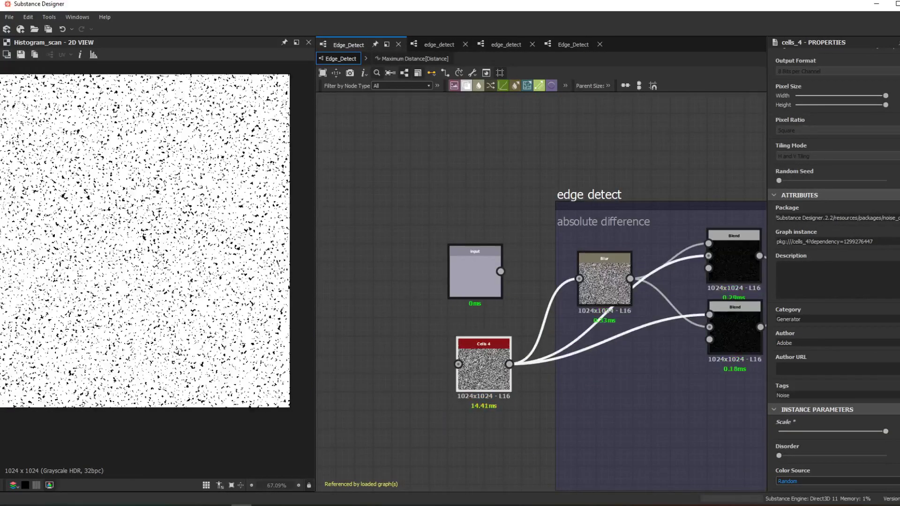
Lower the added Histogram Scan's Position to about a sixth of its range and inspect the dense small cells up close.
{"action": "scroll", "coordinate": [421, 285], "scroll_direction": "up", "scroll_amount": 2}
{"action": "middle_click_drag", "start_coordinate": [375, 283], "coordinate": [478, 244]}
{"action": "scroll", "coordinate": [485, 262], "scroll_direction": "down", "scroll_amount": 5}
{"action": "middle_click_drag", "start_coordinate": [684, 221], "coordinate": [397, 292]}
{"action": "middle_click_drag", "start_coordinate": [731, 262], "coordinate": [411, 274]}
{"action": "scroll", "coordinate": [553, 207], "scroll_direction": "up", "scroll_amount": 3}
{"action": "left_click", "coordinate": [584, 274]}
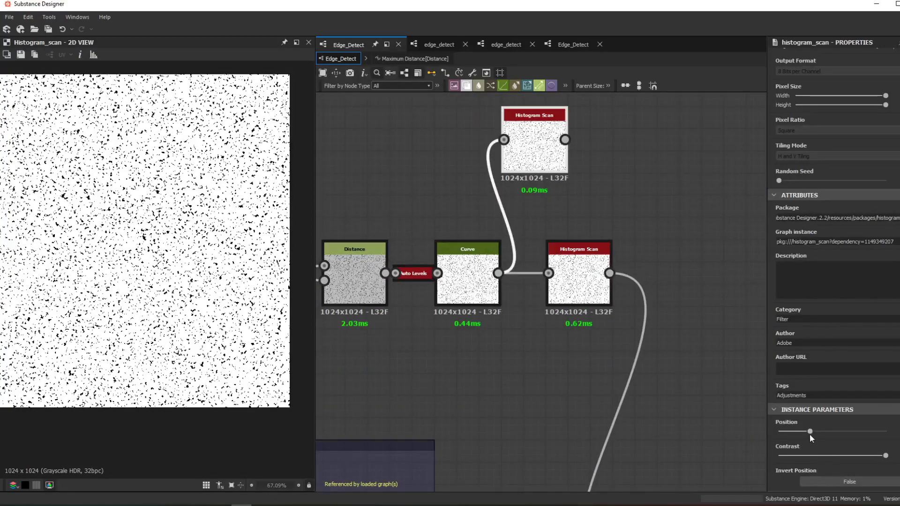
{"action": "left_click_drag", "start_coordinate": [796, 432], "coordinate": [780, 437]}
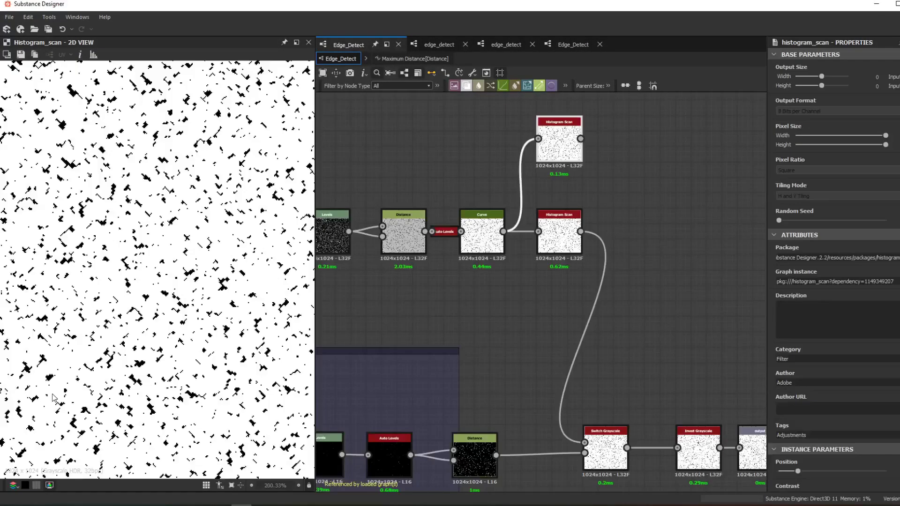
{"action": "scroll", "coordinate": [53, 398], "scroll_direction": "up", "scroll_amount": 3}
{"action": "middle_click_drag", "start_coordinate": [89, 396], "coordinate": [140, 417]}
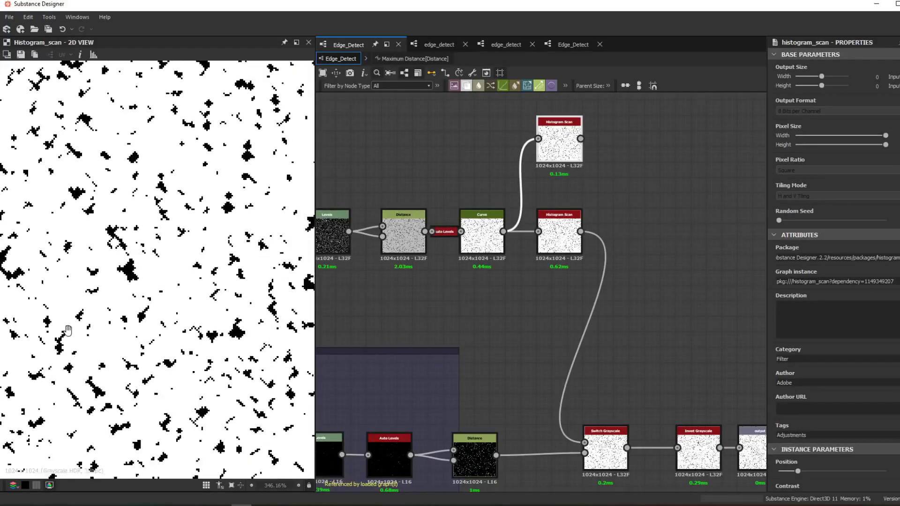
Preview the graph's input parameters with Edge Width and Edge Roundness both at their minimum.
{"action": "left_click", "coordinate": [604, 183]}
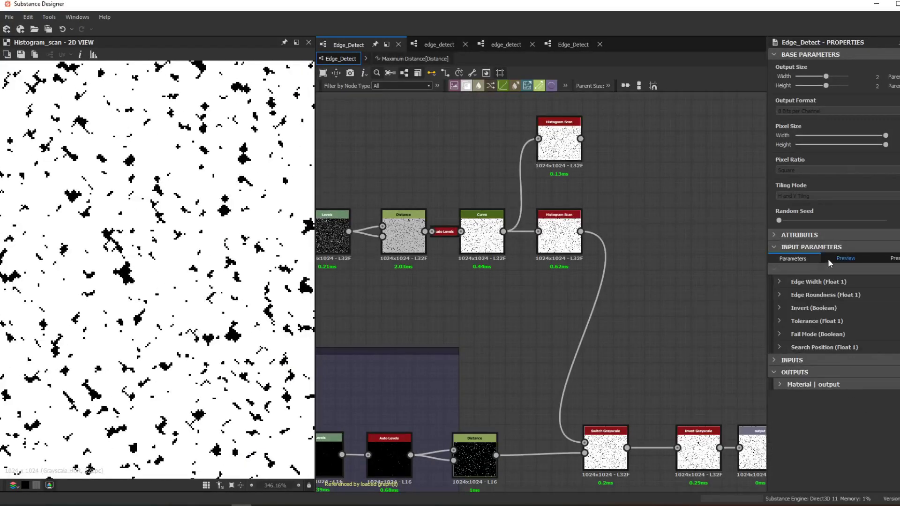
{"action": "left_click", "coordinate": [829, 263]}
{"action": "scroll", "coordinate": [112, 277], "scroll_direction": "up", "scroll_amount": 3}
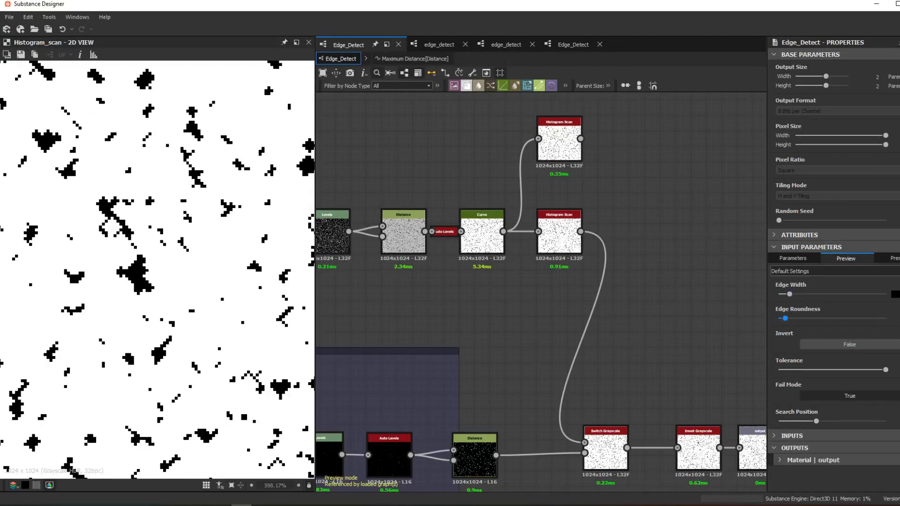
{"action": "left_click_drag", "start_coordinate": [785, 318], "coordinate": [779, 318]}
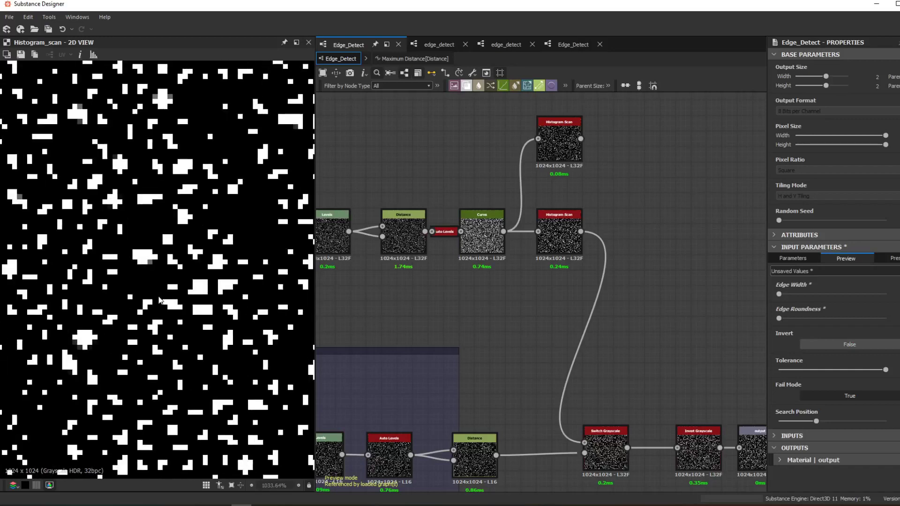
Lower the graph's previewed Search Position and check the original Histogram Scan node.
{"action": "scroll", "coordinate": [250, 301], "scroll_direction": "down", "scroll_amount": 3}
{"action": "left_click_drag", "start_coordinate": [816, 421], "coordinate": [790, 420]}
{"action": "left_click", "coordinate": [571, 243]}
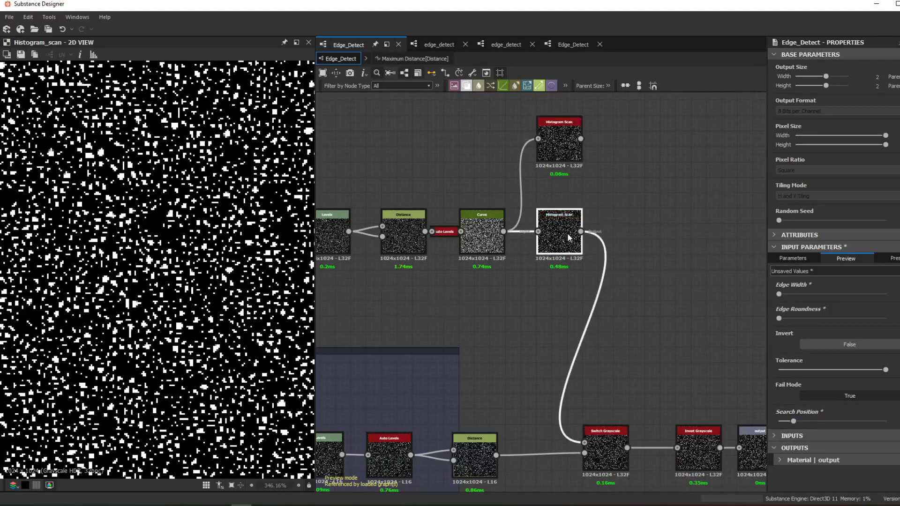
Set the added Histogram Scan's Contrast to its maximum and its Position to about a quarter of its range.
{"action": "left_click", "coordinate": [609, 200]}
{"action": "left_click", "coordinate": [559, 141]}
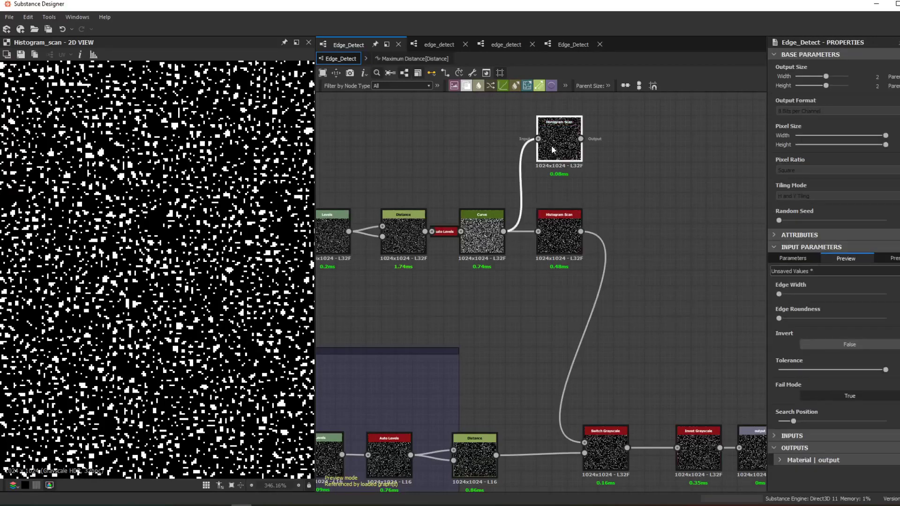
{"action": "left_click_drag", "start_coordinate": [779, 471], "coordinate": [826, 473]}
{"action": "scroll", "coordinate": [830, 492], "scroll_direction": "down", "scroll_amount": 1}
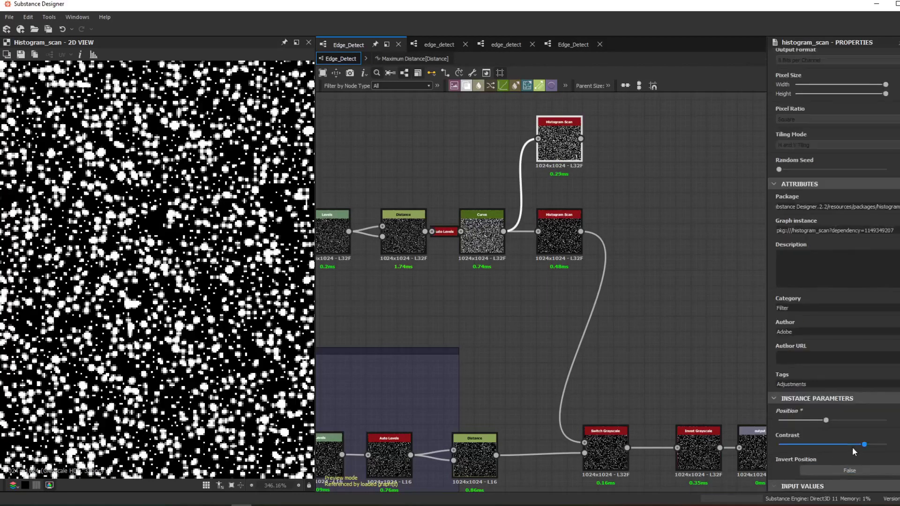
{"action": "left_click_drag", "start_coordinate": [864, 445], "coordinate": [885, 444]}
{"action": "left_click_drag", "start_coordinate": [826, 421], "coordinate": [806, 421]}
Examine the thresholded fragments across the whole pattern and at individual pixel level.
{"action": "scroll", "coordinate": [185, 274], "scroll_direction": "down", "scroll_amount": 5}
{"action": "middle_click_drag", "start_coordinate": [184, 271], "coordinate": [427, 232]}
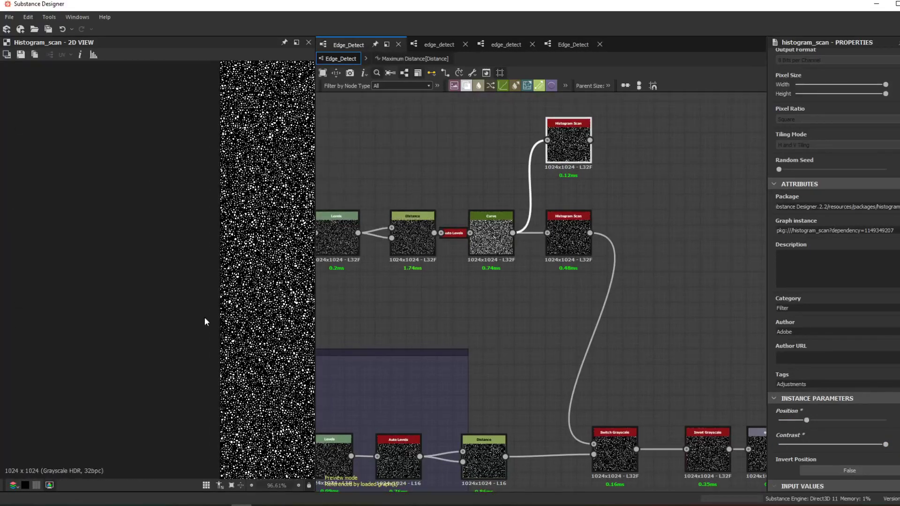
{"action": "scroll", "coordinate": [205, 317], "scroll_direction": "up", "scroll_amount": 6}
{"action": "middle_click_drag", "start_coordinate": [248, 305], "coordinate": [16, 305]}
{"action": "scroll", "coordinate": [569, 168], "scroll_direction": "down", "scroll_amount": 3}
{"action": "middle_click_drag", "start_coordinate": [497, 223], "coordinate": [720, 268]}
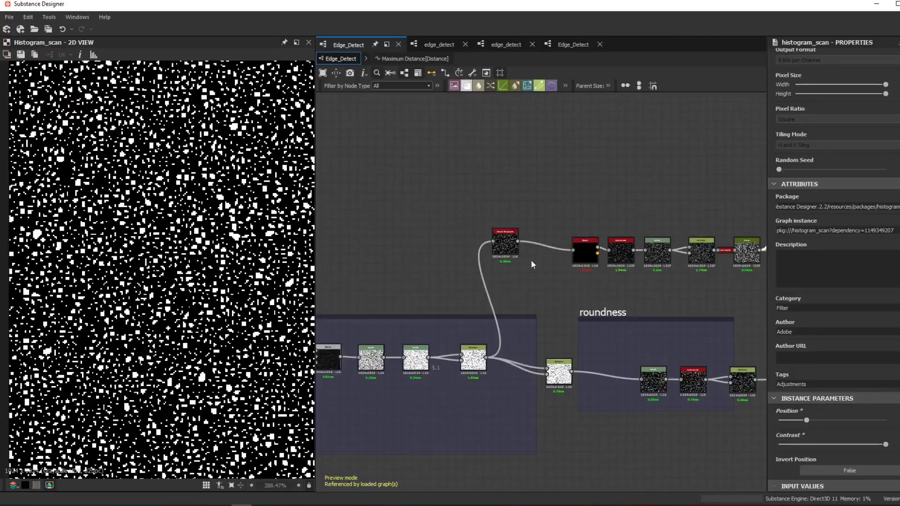
{"action": "mouse_move", "coordinate": [459, 250]}
{"action": "middle_mouse_down"}
{"action": "mouse_move", "coordinate": [585, 259]}
{"action": "mouse_move", "coordinate": [709, 247]}
{"action": "middle_mouse_up"}
{"action": "middle_click_drag", "start_coordinate": [508, 299], "coordinate": [580, 292]}
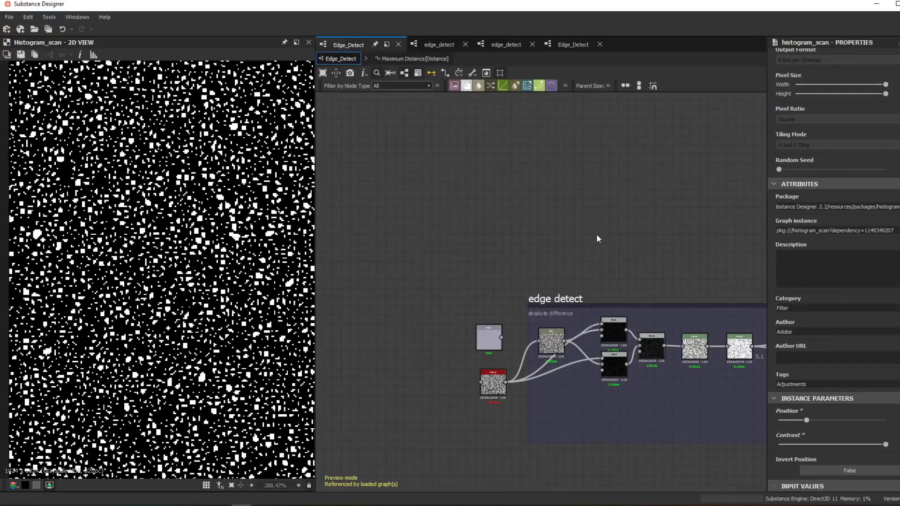
{"action": "scroll", "coordinate": [159, 284], "scroll_direction": "up", "scroll_amount": 10}
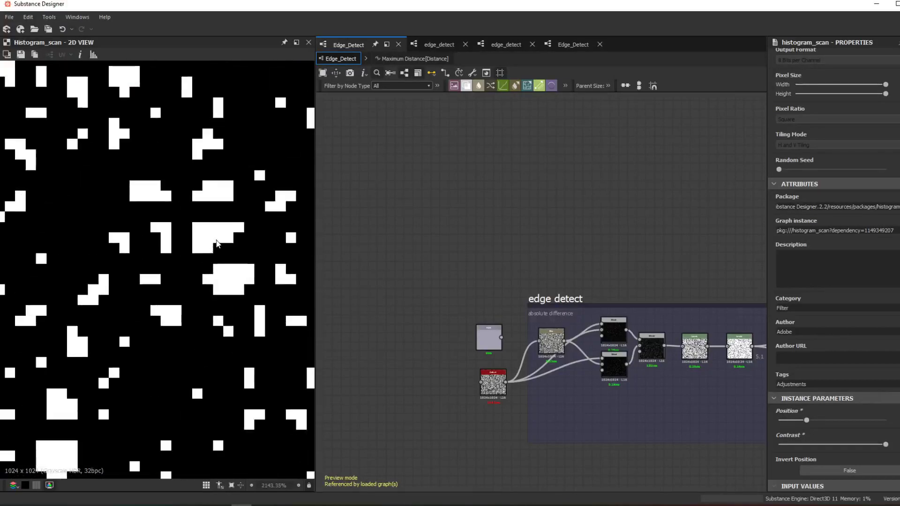
Lower the Scale of the Cells 4 node to about two fifths of its range and inspect the cells' pixel edges up close.
{"action": "left_click", "coordinate": [493, 383]}
{"action": "scroll", "coordinate": [188, 282], "scroll_direction": "down", "scroll_amount": 6}
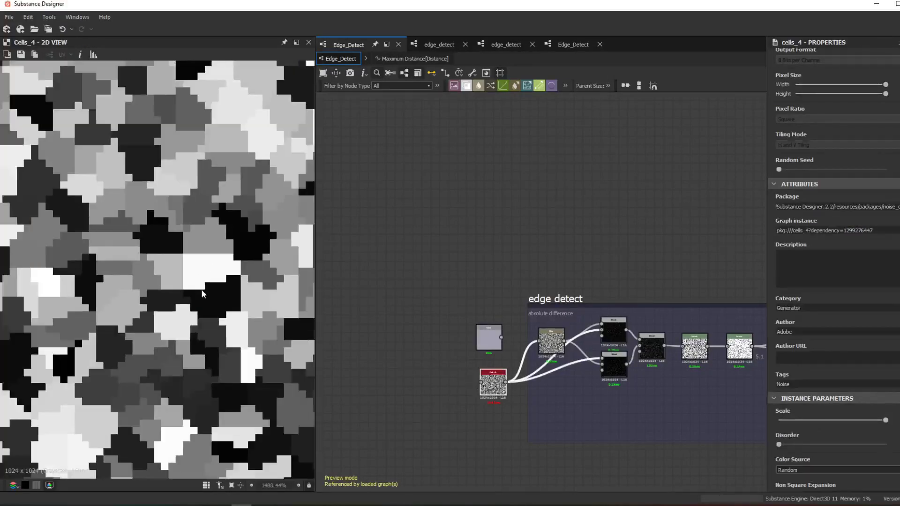
{"action": "scroll", "coordinate": [832, 421], "scroll_direction": "down", "scroll_amount": 1}
{"action": "left_click_drag", "start_coordinate": [885, 394], "coordinate": [821, 397]}
{"action": "scroll", "coordinate": [277, 255], "scroll_direction": "down", "scroll_amount": 7}
{"action": "middle_click_drag", "start_coordinate": [232, 199], "coordinate": [54, 271]}
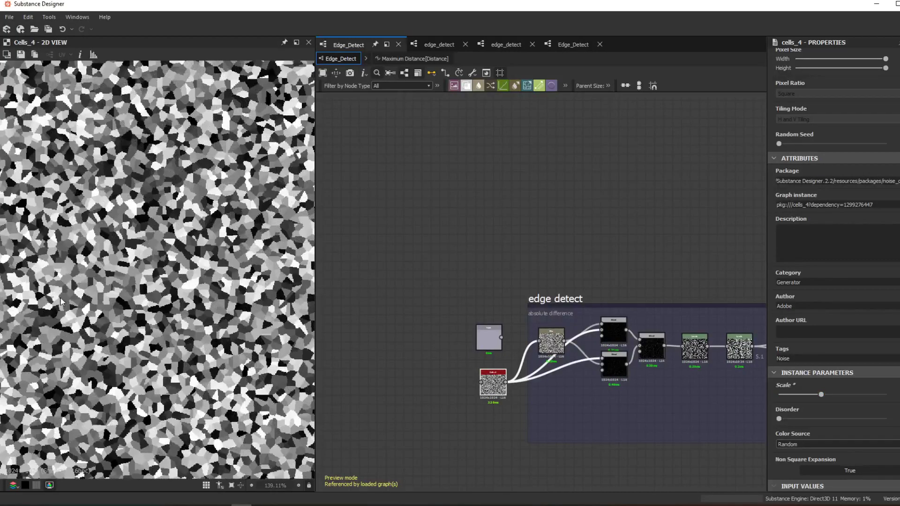
{"action": "scroll", "coordinate": [54, 271], "scroll_direction": "up", "scroll_amount": 7}
{"action": "middle_click_drag", "start_coordinate": [123, 227], "coordinate": [94, 209]}
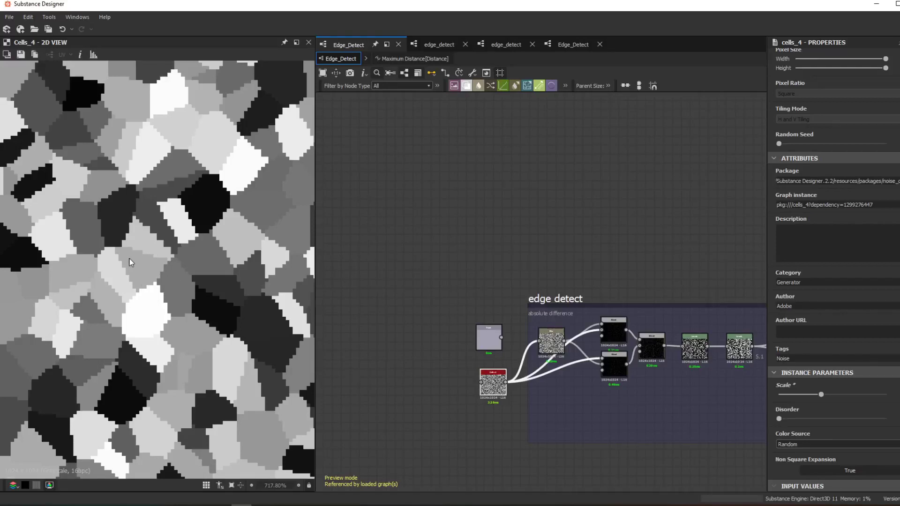
{"action": "mouse_move", "coordinate": [131, 263]}
{"action": "middle_mouse_down"}
{"action": "mouse_move", "coordinate": [141, 291]}
{"action": "mouse_move", "coordinate": [158, 252]}
{"action": "mouse_move", "coordinate": [145, 263]}
{"action": "middle_mouse_up"}
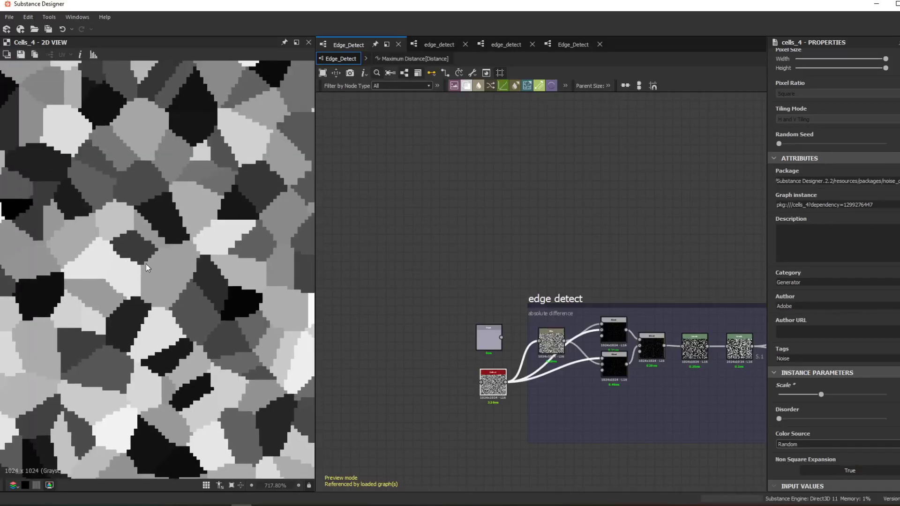
{"action": "scroll", "coordinate": [134, 245], "scroll_direction": "up", "scroll_amount": 3}
{"action": "scroll", "coordinate": [539, 417], "scroll_direction": "down", "scroll_amount": 2}
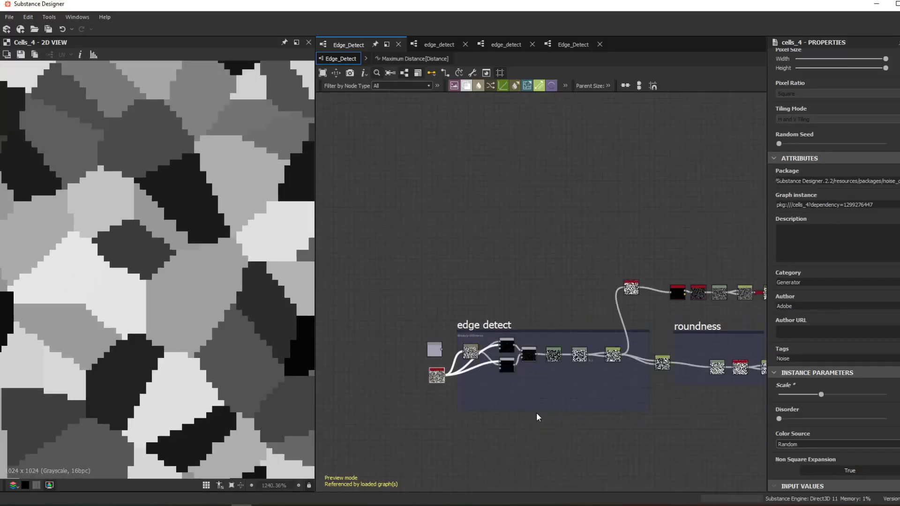
Move the graph's input node from beside Cells 4 to just above the Invert Grayscale node starting the cleaning branch.
{"action": "left_click_drag", "start_coordinate": [440, 375], "coordinate": [567, 302]}
{"action": "middle_click_drag", "start_coordinate": [567, 302], "coordinate": [341, 325]}
{"action": "left_click_drag", "start_coordinate": [342, 325], "coordinate": [431, 290]}
{"action": "scroll", "coordinate": [431, 272], "scroll_direction": "up", "scroll_amount": 2}
{"action": "left_click_drag", "start_coordinate": [413, 334], "coordinate": [453, 344]}
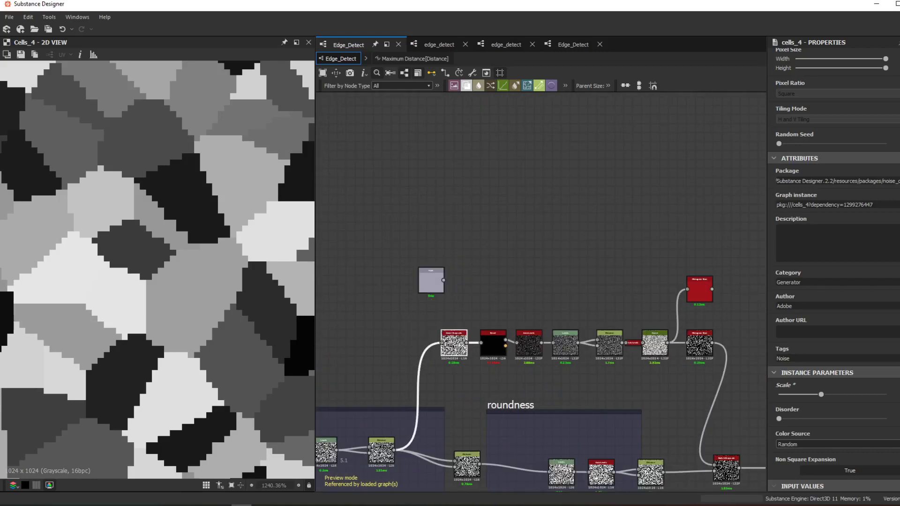
Review the end of the cleaning branch through to the output and preview the added Histogram Scan.
{"action": "middle_click_drag", "start_coordinate": [537, 323], "coordinate": [441, 295]}
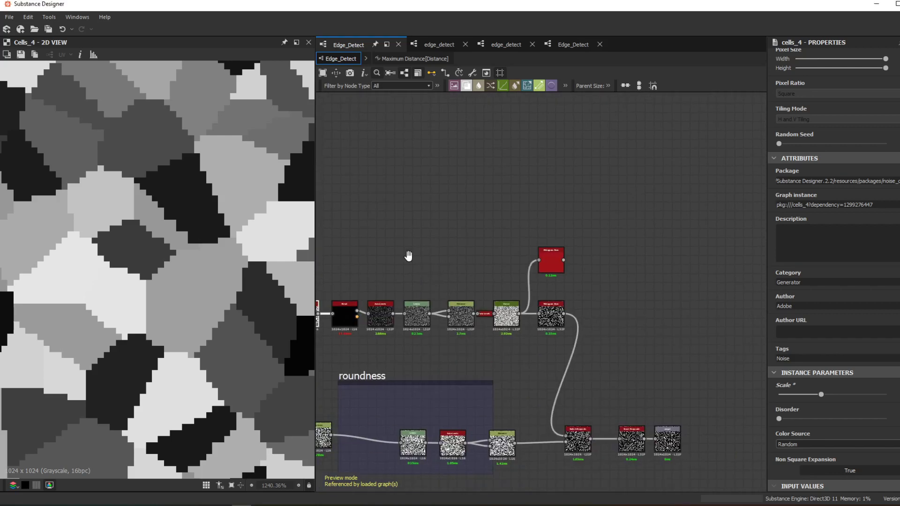
{"action": "middle_click_drag", "start_coordinate": [605, 305], "coordinate": [545, 301]}
{"action": "middle_click_drag", "start_coordinate": [610, 357], "coordinate": [580, 294]}
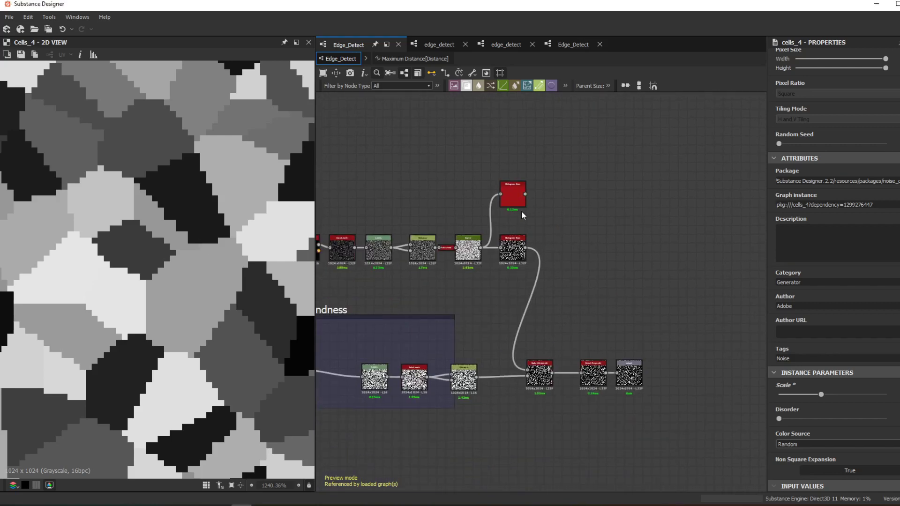
{"action": "double_click", "coordinate": [511, 195]}
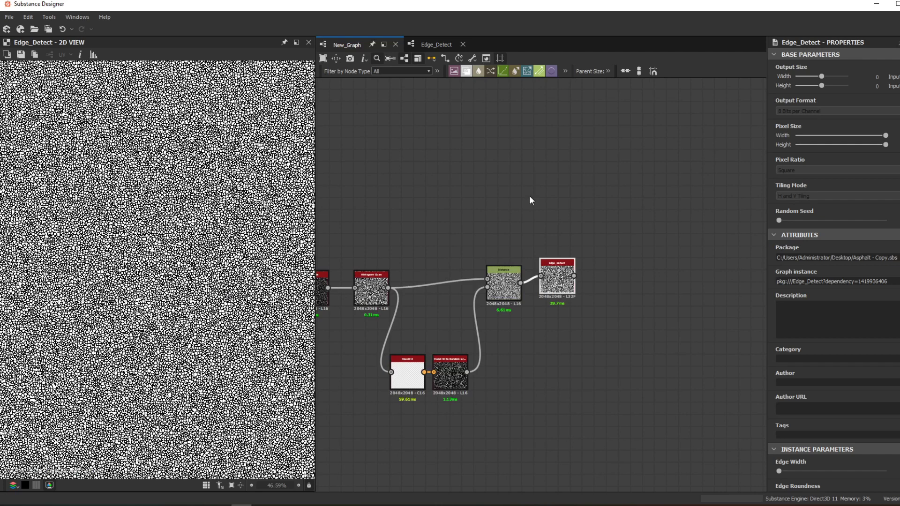
Switch attention to the start of New_Graph and select the stock Edge Detect nodes around Cells 4.
{"action": "middle_click_drag", "start_coordinate": [429, 234], "coordinate": [506, 217]}
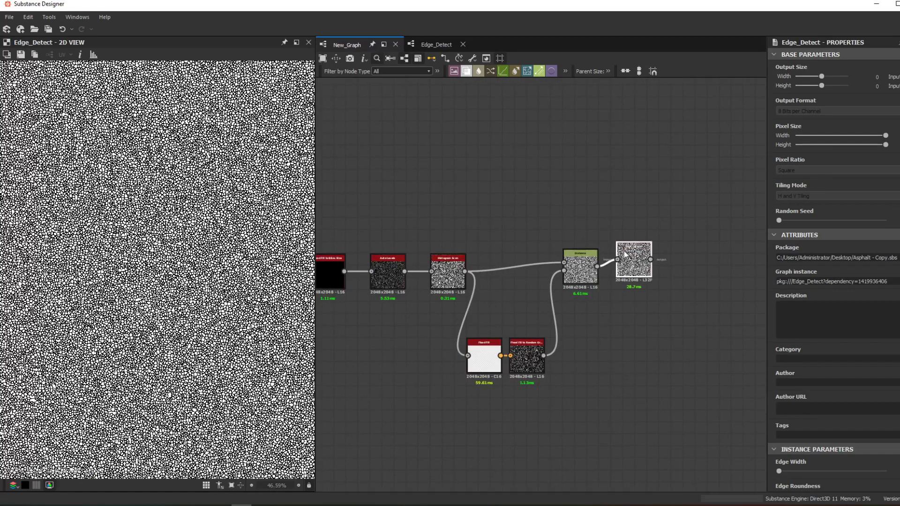
{"action": "middle_click_drag", "start_coordinate": [548, 260], "coordinate": [686, 240]}
{"action": "middle_click_drag", "start_coordinate": [357, 302], "coordinate": [552, 302]}
{"action": "left_click", "coordinate": [557, 297]}
{"action": "left_click", "coordinate": [502, 215]}
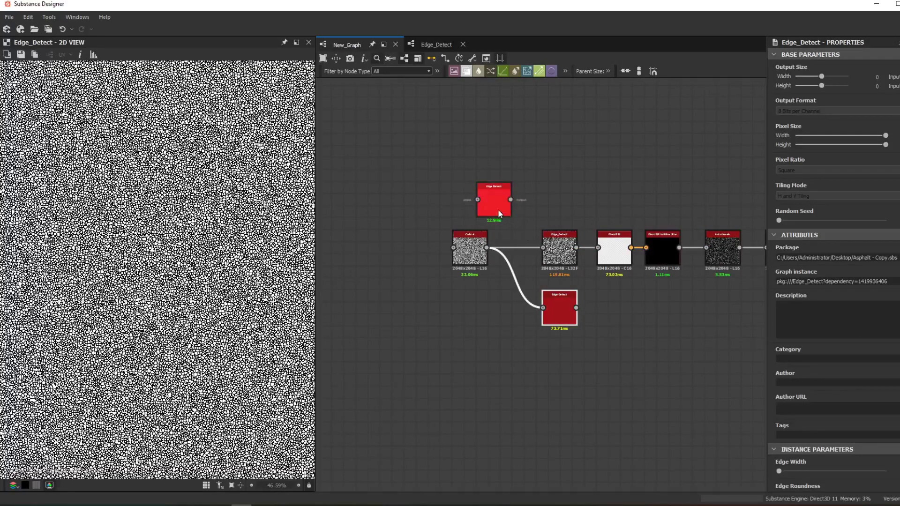